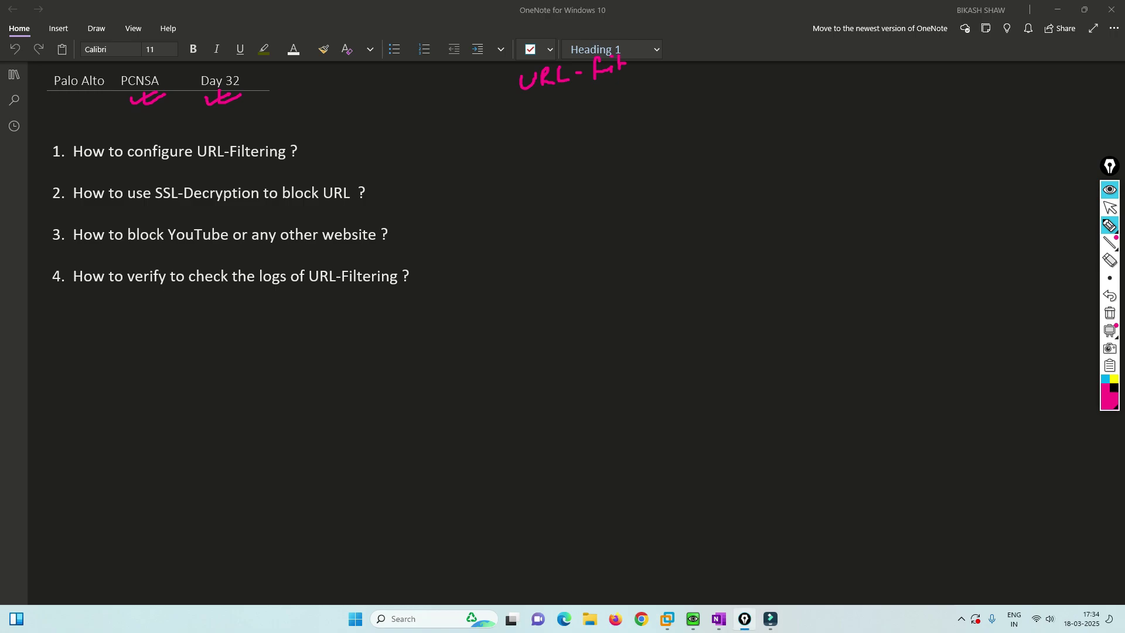
- Handwrite "Concept" under the "URL-Fil" note and circle both, and draw an "i" in the page's upper corner
{"action": "mouse_move", "coordinate": [630, 89]}
{"action": "left_mouse_down"}
{"action": "mouse_move", "coordinate": [636, 97]}
{"action": "mouse_move", "coordinate": [698, 66]}
{"action": "mouse_move", "coordinate": [514, 56]}
{"action": "mouse_move", "coordinate": [634, 123]}
{"action": "mouse_move", "coordinate": [708, 42]}
{"action": "left_mouse_up"}
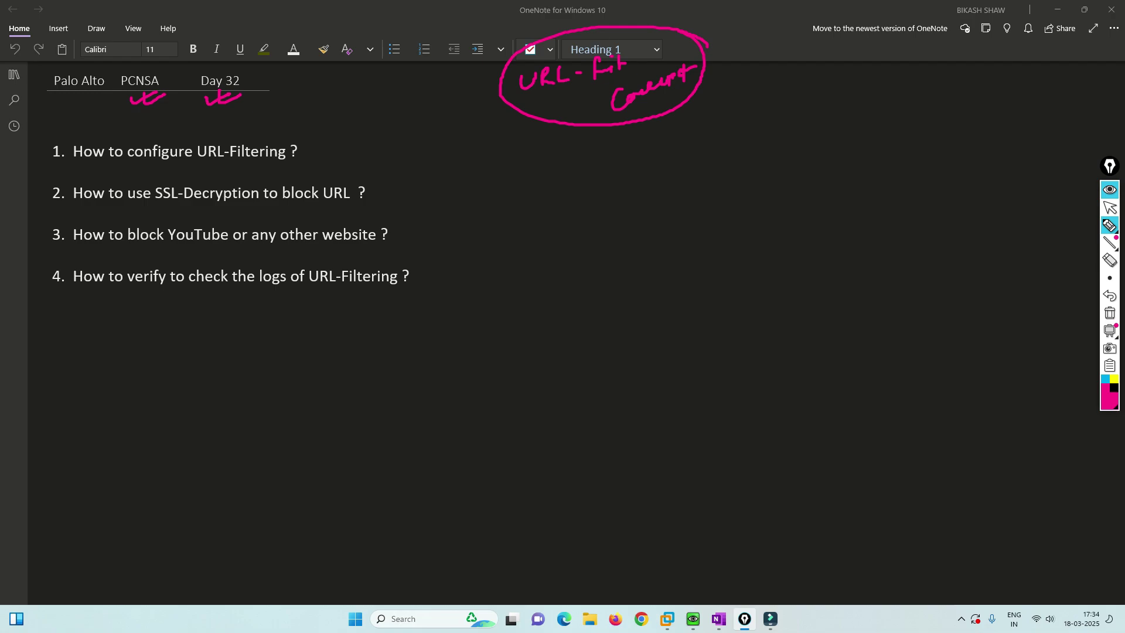
{"action": "mouse_move", "coordinate": [1081, 58]}
{"action": "left_mouse_down"}
{"action": "mouse_move", "coordinate": [1080, 70]}
{"action": "mouse_move", "coordinate": [1084, 37]}
{"action": "left_mouse_up"}
{"action": "mouse_move", "coordinate": [1086, 30]}
{"action": "left_mouse_down"}
{"action": "mouse_move", "coordinate": [1074, 84]}
{"action": "mouse_move", "coordinate": [1093, 34]}
{"action": "left_mouse_up"}
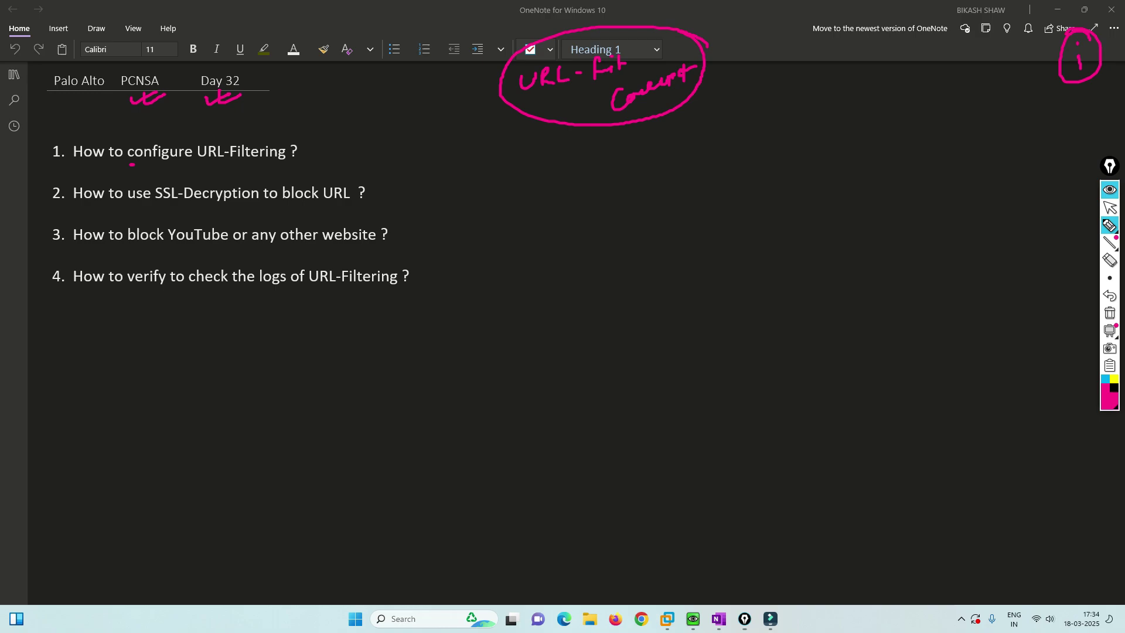
- Underline the key words in questions 1 to 4 and put a check mark after the YouTube-blocking question
{"action": "left_click_drag", "start_coordinate": [130, 165], "coordinate": [275, 165]}
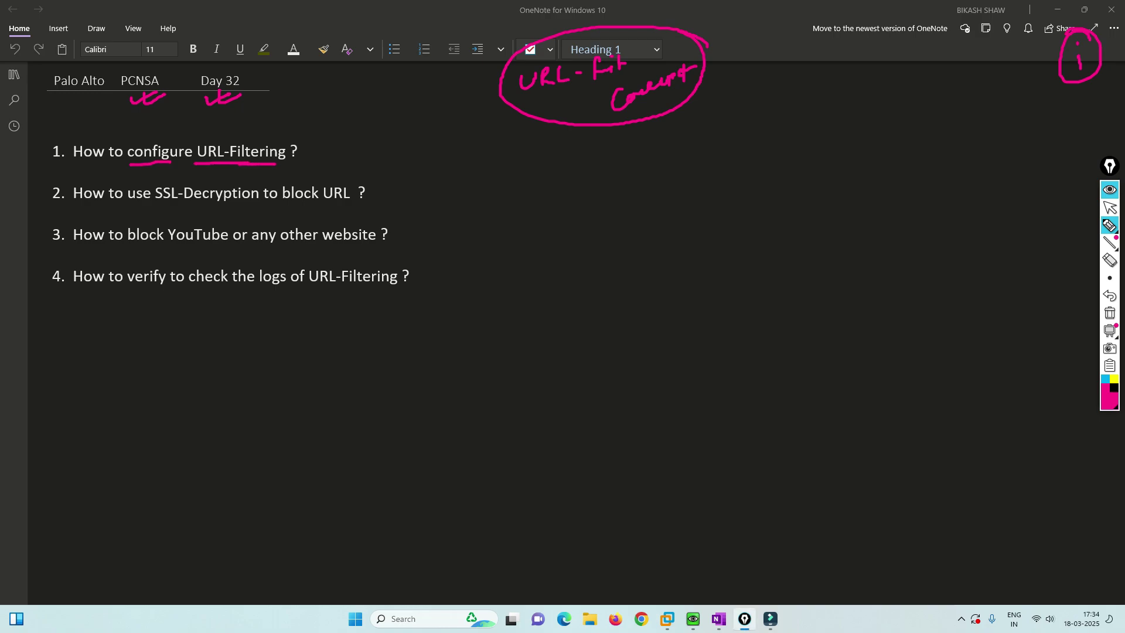
{"action": "left_click_drag", "start_coordinate": [126, 205], "coordinate": [352, 206]}
{"action": "left_click_drag", "start_coordinate": [112, 249], "coordinate": [162, 245]}
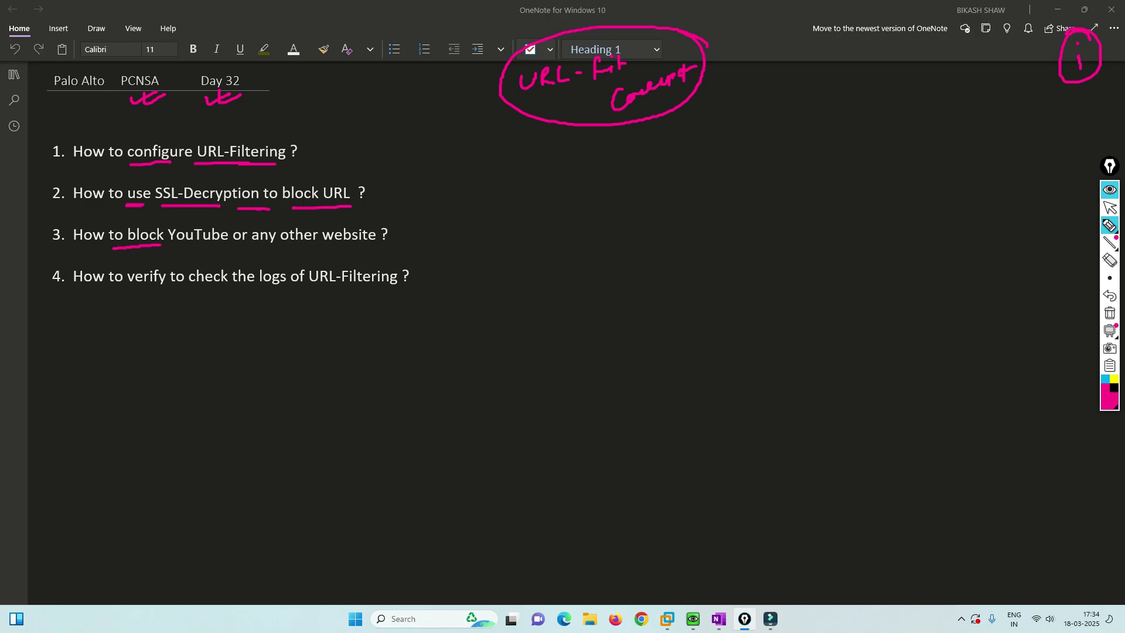
{"action": "left_click_drag", "start_coordinate": [397, 228], "coordinate": [431, 222]}
{"action": "left_click_drag", "start_coordinate": [122, 290], "coordinate": [315, 290]}
- Bracket the four questions with a brace and arrow, handwrite "end" beside it, circle it, and add a further note below
{"action": "mouse_move", "coordinate": [447, 136]}
{"action": "left_mouse_down"}
{"action": "mouse_move", "coordinate": [462, 204]}
{"action": "mouse_move", "coordinate": [440, 288]}
{"action": "left_mouse_up"}
{"action": "left_click_drag", "start_coordinate": [464, 209], "coordinate": [489, 200]}
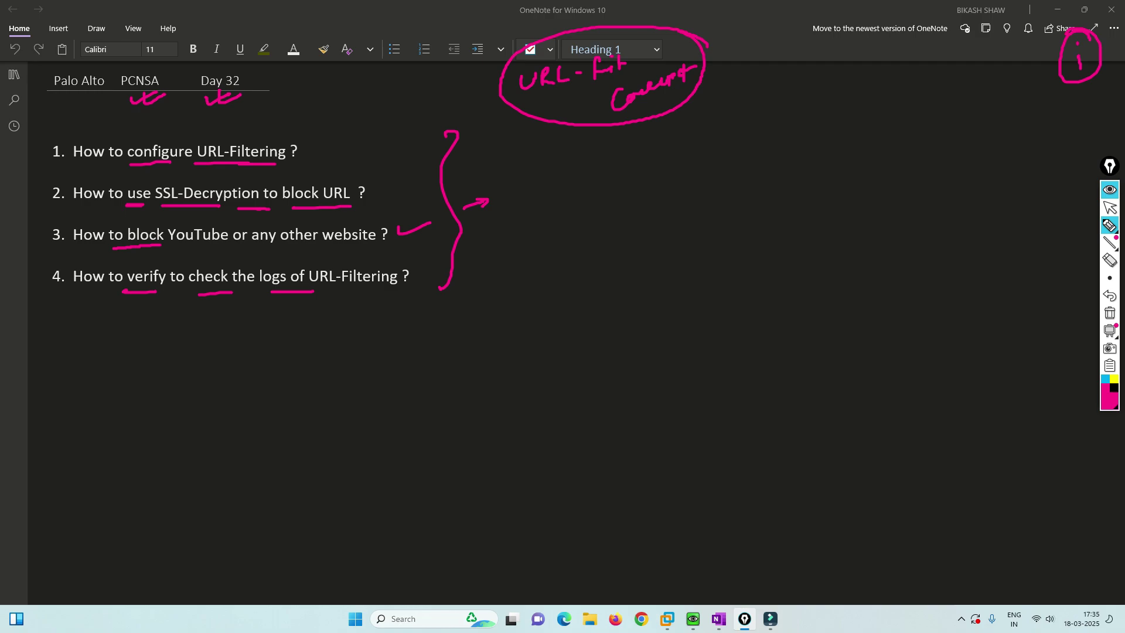
{"action": "left_click_drag", "start_coordinate": [500, 197], "coordinate": [514, 198]}
{"action": "left_click_drag", "start_coordinate": [518, 186], "coordinate": [530, 189]}
{"action": "left_click_drag", "start_coordinate": [538, 178], "coordinate": [545, 183]}
{"action": "mouse_move", "coordinate": [504, 165]}
{"action": "left_mouse_down"}
{"action": "mouse_move", "coordinate": [554, 162]}
{"action": "mouse_move", "coordinate": [514, 157]}
{"action": "left_mouse_up"}
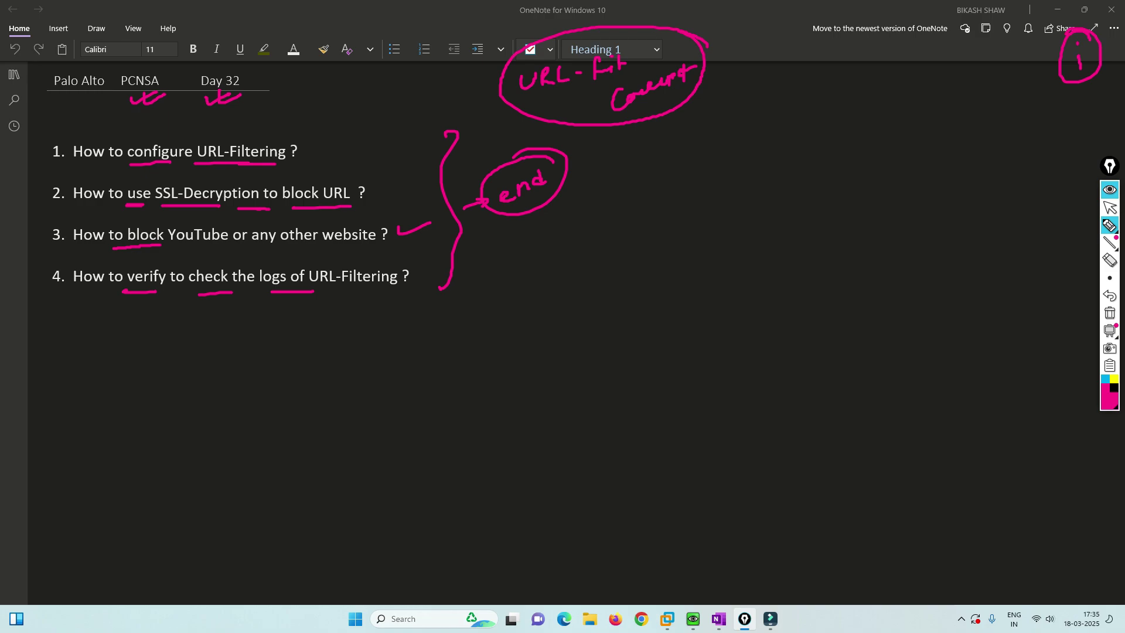
{"action": "left_click_drag", "start_coordinate": [539, 209], "coordinate": [544, 234]}
{"action": "left_click_drag", "start_coordinate": [537, 227], "coordinate": [552, 227]}
{"action": "mouse_move", "coordinate": [549, 267]}
{"action": "left_mouse_down"}
{"action": "mouse_move", "coordinate": [540, 292]}
{"action": "mouse_move", "coordinate": [566, 280]}
{"action": "left_mouse_up"}
{"action": "mouse_move", "coordinate": [571, 249]}
{"action": "left_mouse_down"}
{"action": "mouse_move", "coordinate": [577, 278]}
{"action": "mouse_move", "coordinate": [586, 252]}
{"action": "mouse_move", "coordinate": [631, 257]}
{"action": "left_mouse_up"}
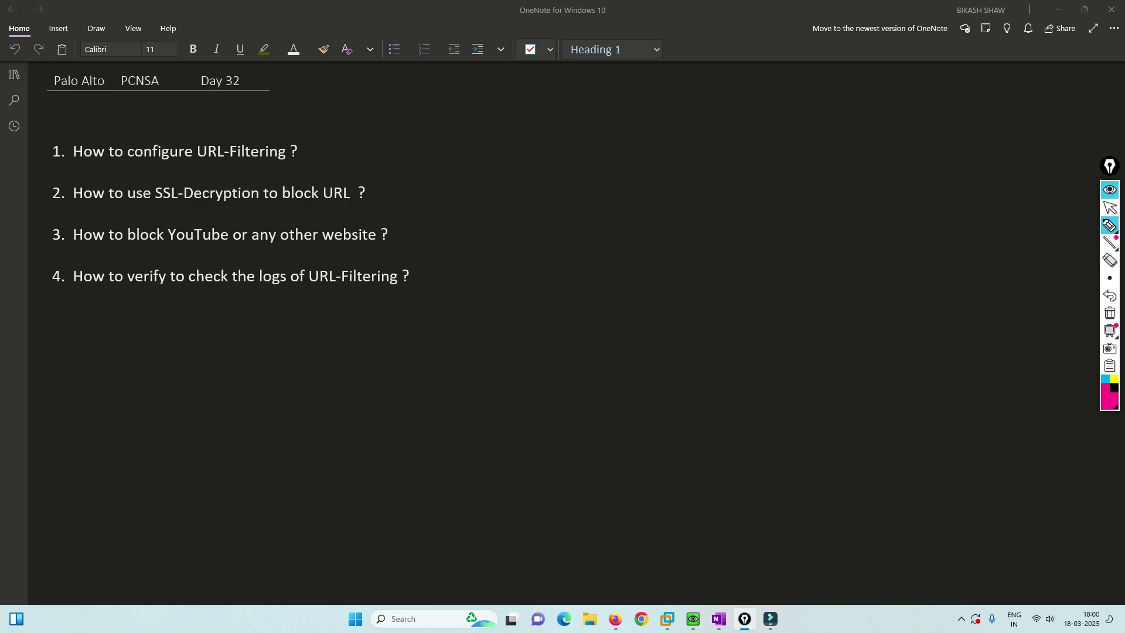
- Underline "configure" and "Filtering" in question 1, write "PA FW" beside it with an arrow, and clear the annotations
{"action": "mouse_move", "coordinate": [126, 165]}
{"action": "left_mouse_down"}
{"action": "mouse_move", "coordinate": [276, 164]}
{"action": "mouse_move", "coordinate": [399, 103]}
{"action": "left_mouse_up"}
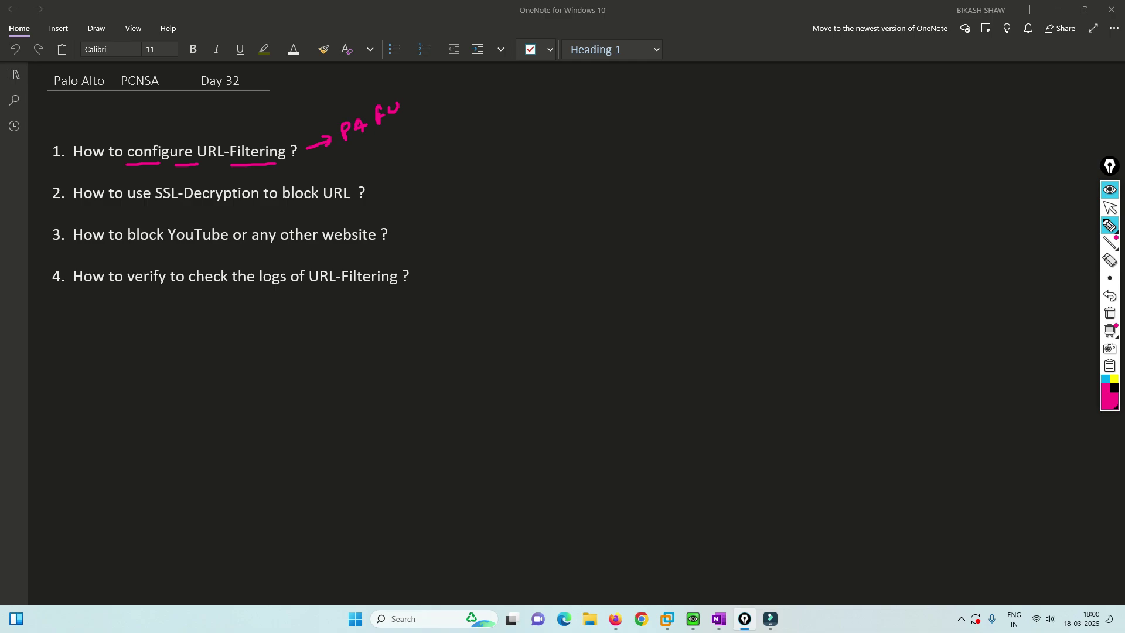
{"action": "left_click", "coordinate": [1110, 313]}
{"action": "left_click", "coordinate": [1110, 207]}
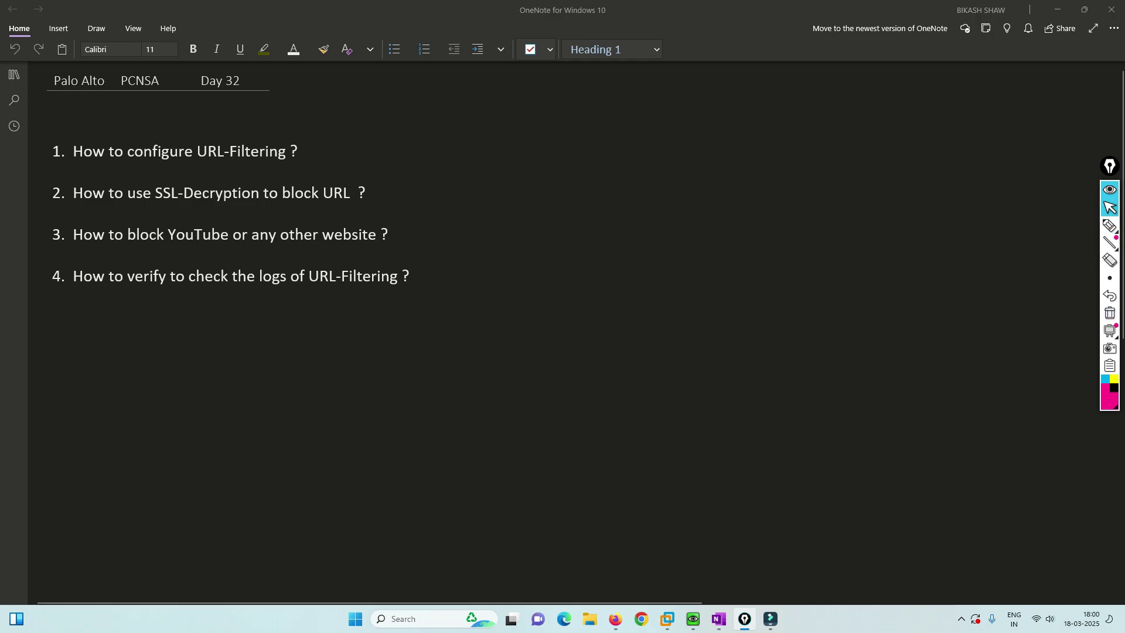
- Switch to the EVE topology in Firefox, circle the Win node and label it "test PC" with the pen
{"action": "left_click", "coordinate": [615, 619]}
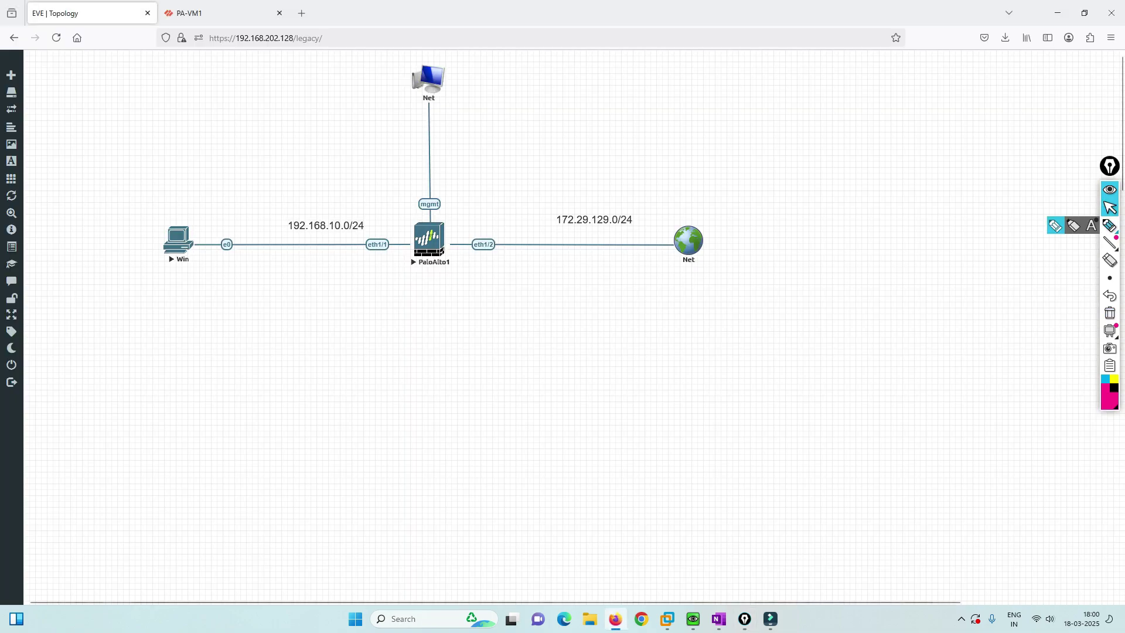
{"action": "left_click", "coordinate": [1110, 225]}
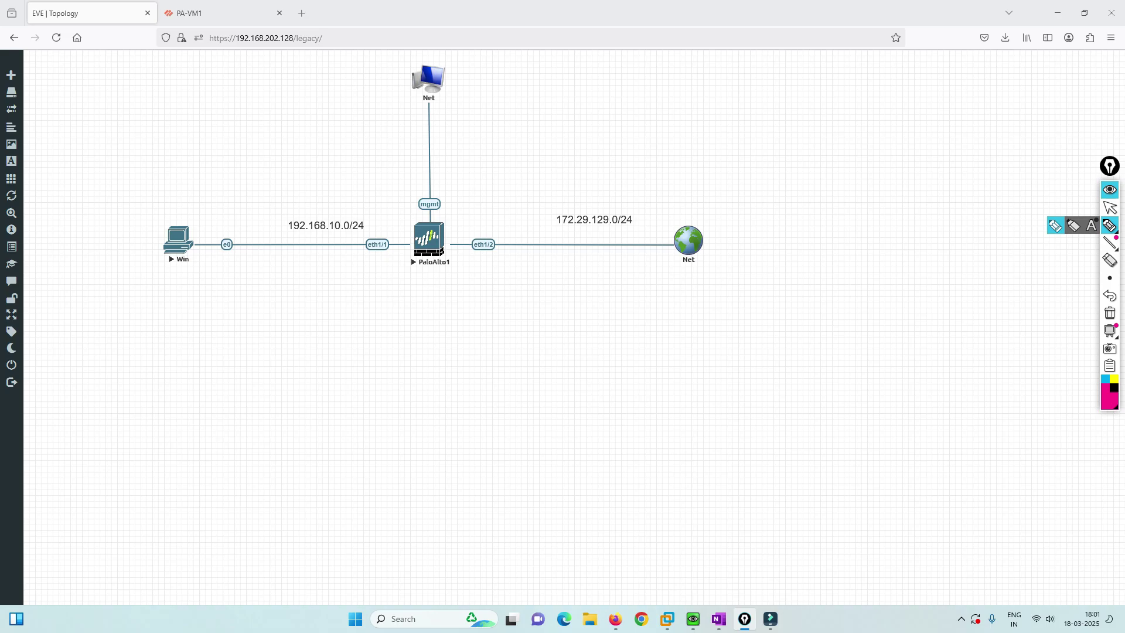
{"action": "left_click", "coordinate": [1109, 207]}
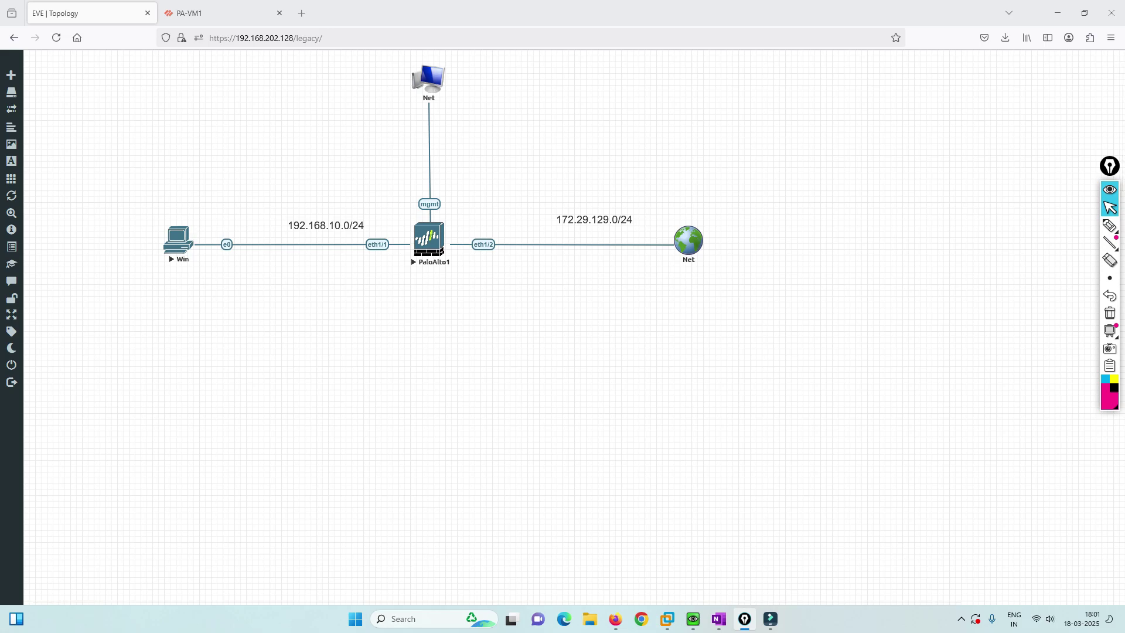
{"action": "left_click", "coordinate": [1109, 225]}
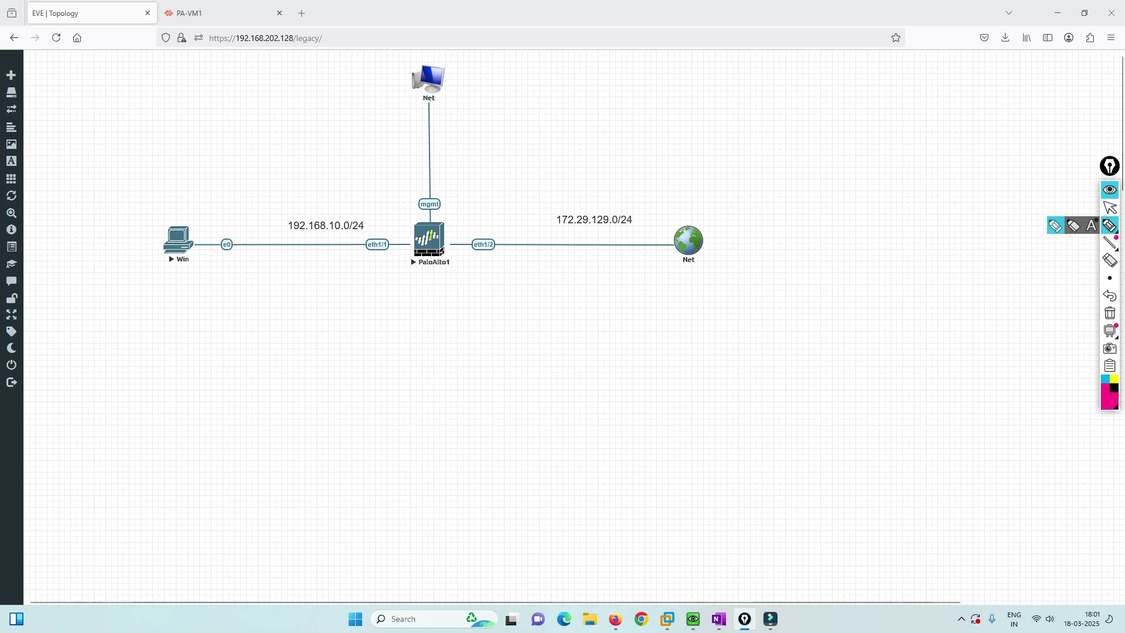
{"action": "mouse_move", "coordinate": [214, 189]}
{"action": "left_mouse_down"}
{"action": "mouse_move", "coordinate": [141, 246]}
{"action": "mouse_move", "coordinate": [159, 246]}
{"action": "left_mouse_up"}
{"action": "left_click_drag", "start_coordinate": [211, 172], "coordinate": [275, 151]}
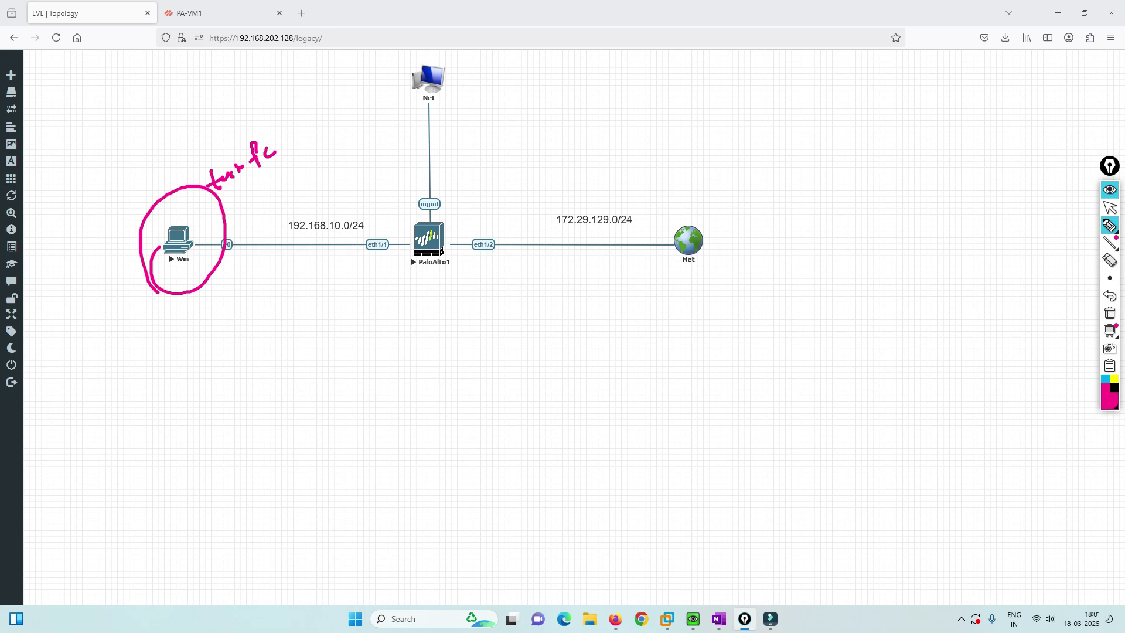
- Trace the links from Win through PaloAlto1 to both Net nodes, label the firewall "URL-Filtering", and clear all annotations
{"action": "mouse_move", "coordinate": [221, 252]}
{"action": "left_mouse_down"}
{"action": "mouse_move", "coordinate": [375, 252]}
{"action": "mouse_move", "coordinate": [472, 225]}
{"action": "mouse_move", "coordinate": [523, 170]}
{"action": "mouse_move", "coordinate": [579, 149]}
{"action": "left_mouse_up"}
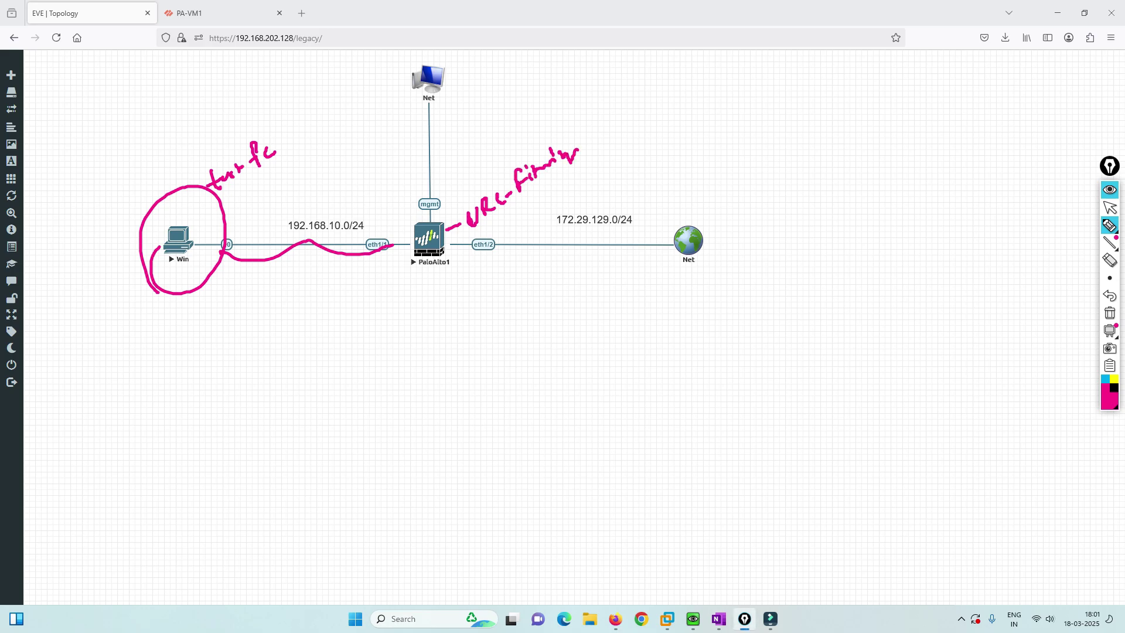
{"action": "left_click_drag", "start_coordinate": [497, 249], "coordinate": [658, 240]}
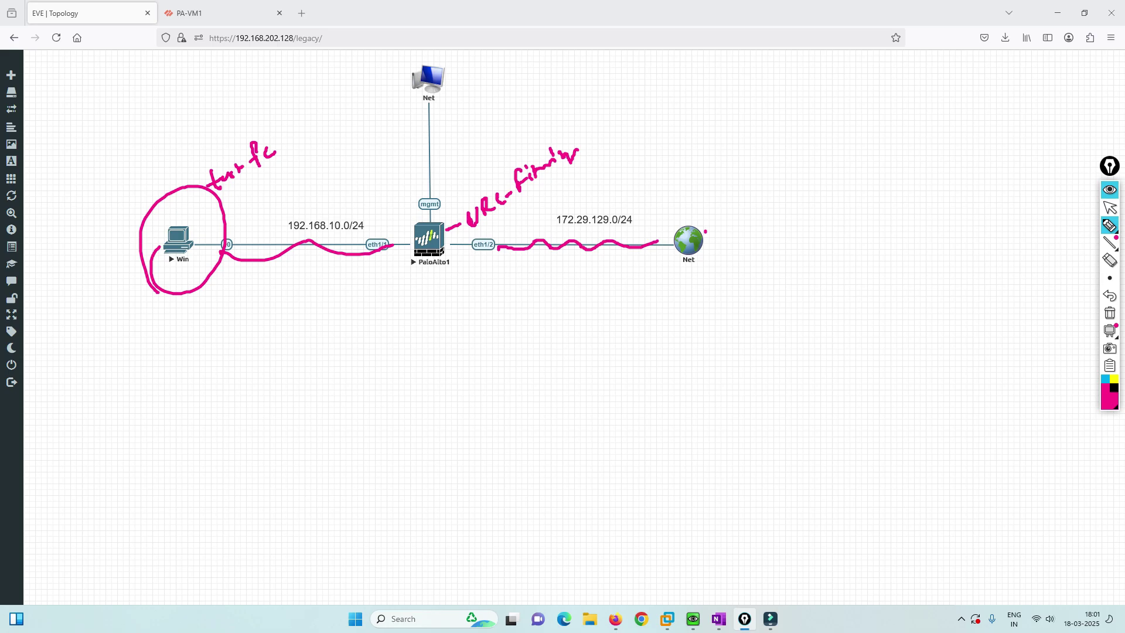
{"action": "left_click_drag", "start_coordinate": [448, 246], "coordinate": [474, 239]}
{"action": "mouse_move", "coordinate": [664, 240]}
{"action": "left_mouse_down"}
{"action": "mouse_move", "coordinate": [718, 284]}
{"action": "mouse_move", "coordinate": [652, 235]}
{"action": "left_mouse_up"}
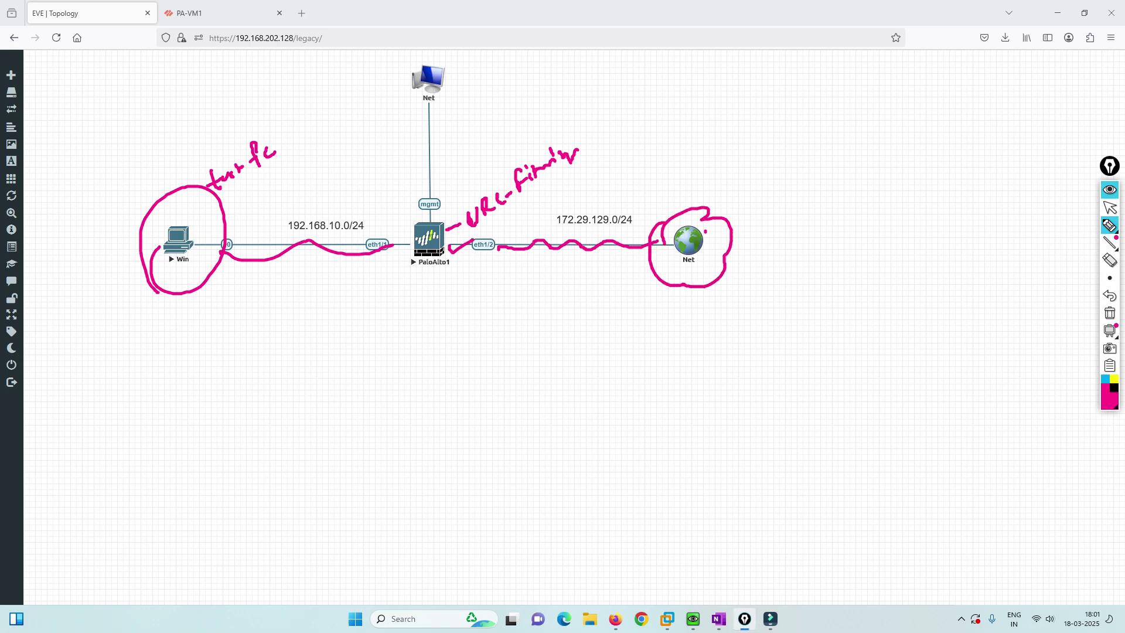
{"action": "left_click_drag", "start_coordinate": [434, 104], "coordinate": [417, 212]}
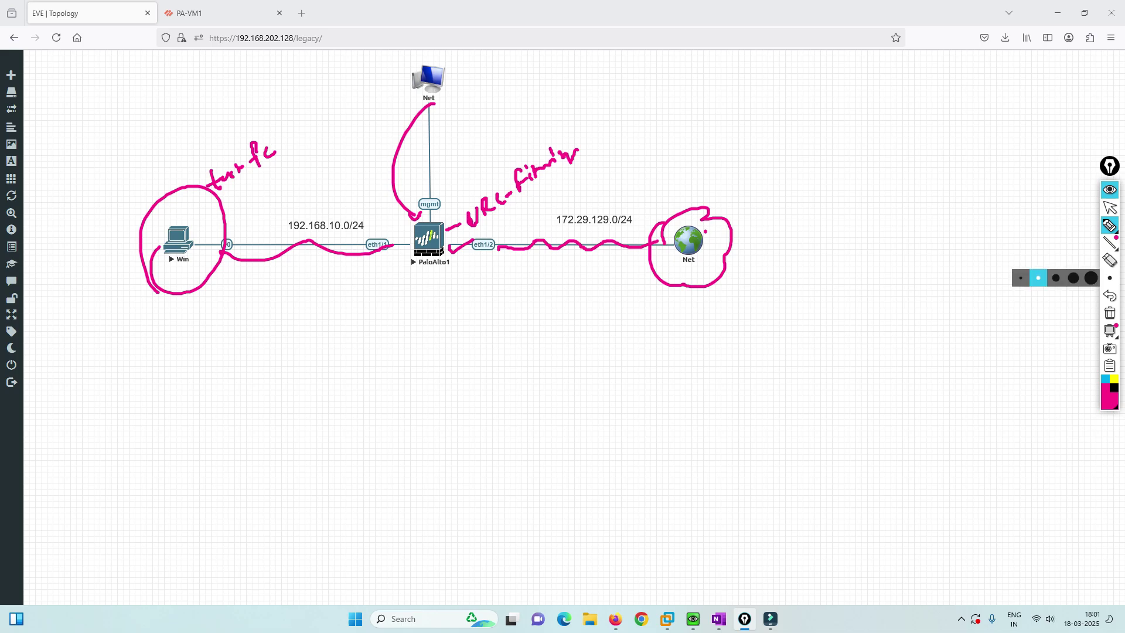
{"action": "left_click", "coordinate": [1110, 313]}
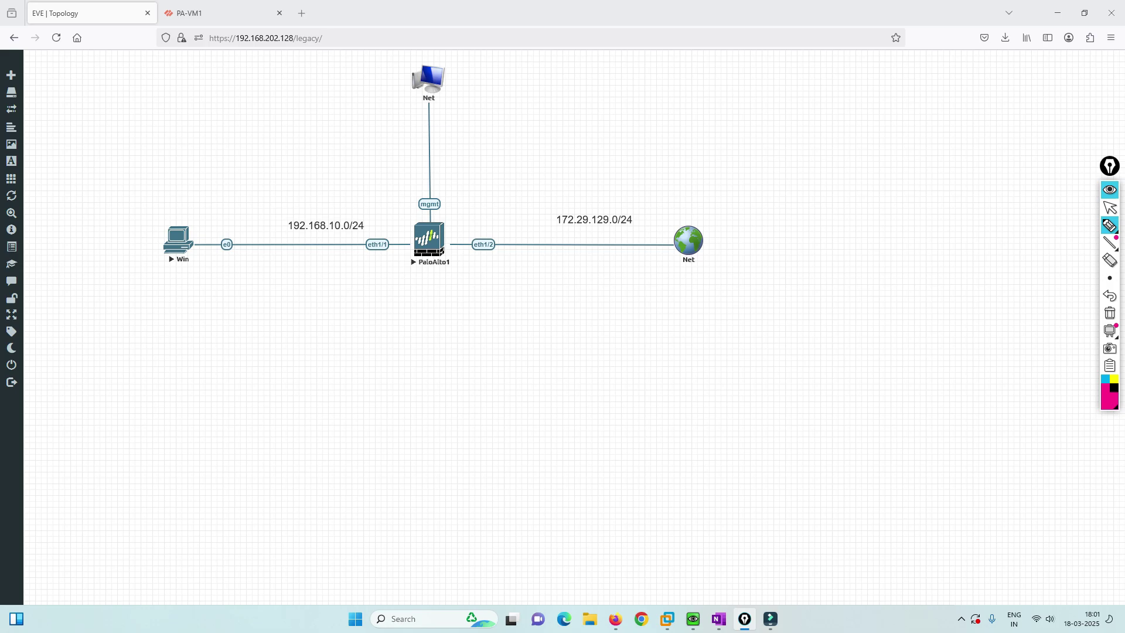
- Handwrite "1) Configure IP address" and "2) Routing" below the firewall, and draw an arrow from PaloAlto1 to the internet Net node
{"action": "mouse_move", "coordinate": [316, 315]}
{"action": "left_mouse_down"}
{"action": "mouse_move", "coordinate": [327, 340]}
{"action": "mouse_move", "coordinate": [367, 317]}
{"action": "mouse_move", "coordinate": [375, 293]}
{"action": "mouse_move", "coordinate": [391, 317]}
{"action": "mouse_move", "coordinate": [411, 286]}
{"action": "mouse_move", "coordinate": [482, 261]}
{"action": "mouse_move", "coordinate": [496, 235]}
{"action": "mouse_move", "coordinate": [508, 238]}
{"action": "left_mouse_up"}
{"action": "left_click_drag", "start_coordinate": [331, 371], "coordinate": [344, 382]}
{"action": "left_click_drag", "start_coordinate": [344, 363], "coordinate": [351, 385]}
{"action": "mouse_move", "coordinate": [369, 341]}
{"action": "left_mouse_down"}
{"action": "mouse_move", "coordinate": [368, 365]}
{"action": "mouse_move", "coordinate": [375, 351]}
{"action": "left_mouse_up"}
{"action": "mouse_move", "coordinate": [387, 347]}
{"action": "left_mouse_down"}
{"action": "mouse_move", "coordinate": [384, 356]}
{"action": "mouse_move", "coordinate": [400, 343]}
{"action": "left_mouse_up"}
{"action": "mouse_move", "coordinate": [404, 329]}
{"action": "left_mouse_down"}
{"action": "mouse_move", "coordinate": [407, 347]}
{"action": "mouse_move", "coordinate": [415, 341]}
{"action": "left_mouse_up"}
{"action": "left_click_drag", "start_coordinate": [416, 336], "coordinate": [430, 324]}
{"action": "left_click_drag", "start_coordinate": [430, 328], "coordinate": [445, 313]}
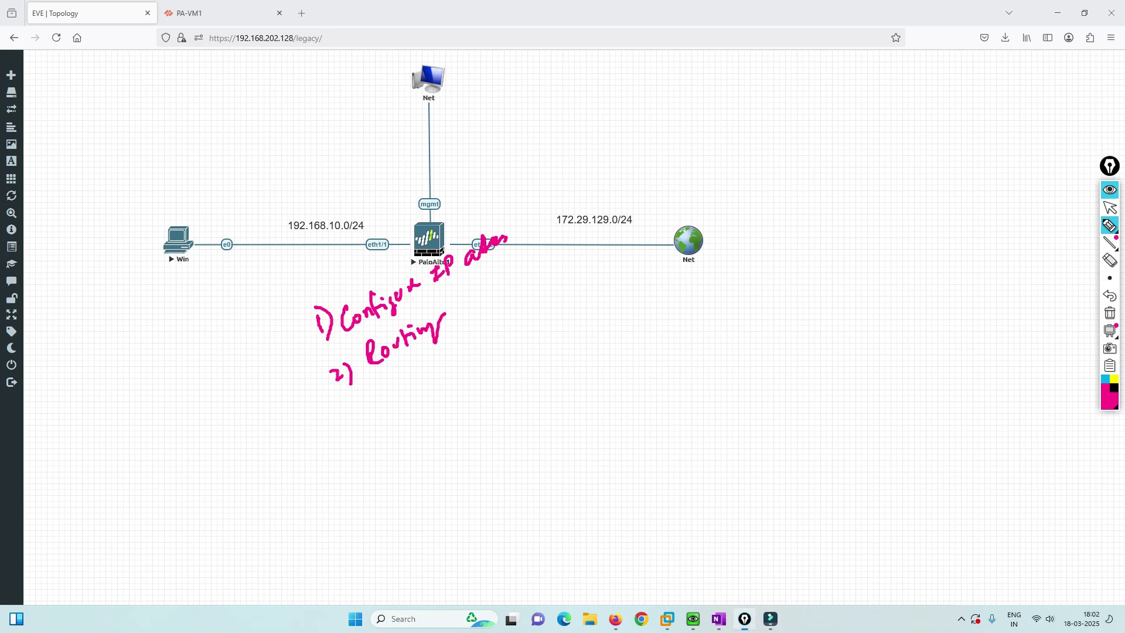
{"action": "mouse_move", "coordinate": [443, 240]}
{"action": "left_mouse_down"}
{"action": "mouse_move", "coordinate": [645, 235]}
{"action": "mouse_move", "coordinate": [679, 248]}
{"action": "left_mouse_up"}
{"action": "left_click_drag", "start_coordinate": [665, 252], "coordinate": [679, 248]}
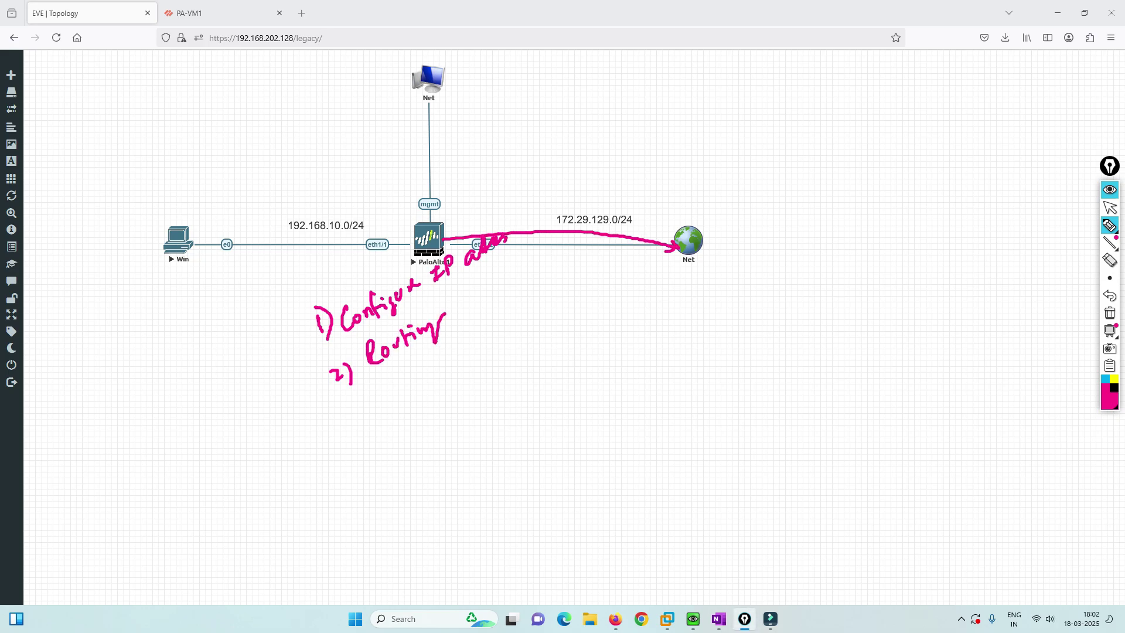
- Extend the handwritten task list with "3) Policy", "4) NAT" and "5) SSL-decryption"
{"action": "mouse_move", "coordinate": [351, 416]}
{"action": "left_mouse_down"}
{"action": "mouse_move", "coordinate": [352, 431]}
{"action": "mouse_move", "coordinate": [373, 437]}
{"action": "mouse_move", "coordinate": [416, 394]}
{"action": "left_mouse_up"}
{"action": "mouse_move", "coordinate": [417, 373]}
{"action": "left_mouse_down"}
{"action": "mouse_move", "coordinate": [422, 400]}
{"action": "mouse_move", "coordinate": [443, 391]}
{"action": "left_mouse_up"}
{"action": "left_click_drag", "start_coordinate": [449, 375], "coordinate": [458, 393]}
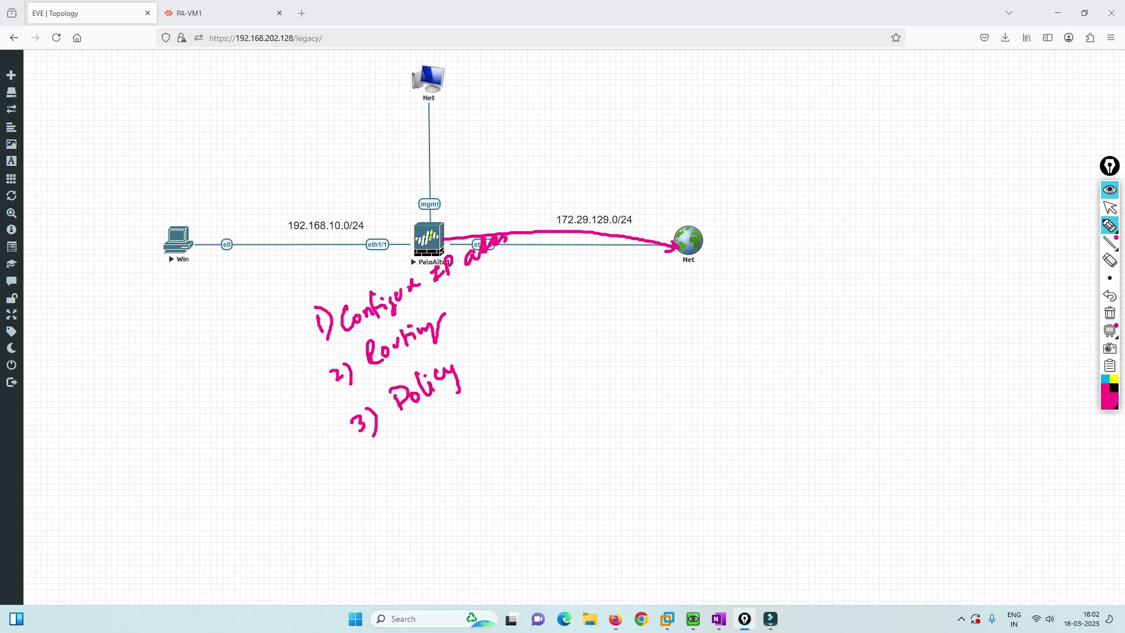
{"action": "mouse_move", "coordinate": [392, 459]}
{"action": "left_mouse_down"}
{"action": "mouse_move", "coordinate": [407, 485]}
{"action": "mouse_move", "coordinate": [456, 422]}
{"action": "left_mouse_up"}
{"action": "left_click_drag", "start_coordinate": [458, 413], "coordinate": [465, 431]}
{"action": "mouse_move", "coordinate": [415, 495]}
{"action": "left_mouse_down"}
{"action": "mouse_move", "coordinate": [414, 517]}
{"action": "mouse_move", "coordinate": [427, 490]}
{"action": "left_mouse_up"}
{"action": "left_click_drag", "start_coordinate": [431, 495], "coordinate": [434, 528]}
{"action": "mouse_move", "coordinate": [463, 469]}
{"action": "left_mouse_down"}
{"action": "mouse_move", "coordinate": [453, 487]}
{"action": "mouse_move", "coordinate": [466, 480]}
{"action": "left_mouse_up"}
{"action": "mouse_move", "coordinate": [485, 459]}
{"action": "left_mouse_down"}
{"action": "mouse_move", "coordinate": [496, 464]}
{"action": "mouse_move", "coordinate": [552, 421]}
{"action": "left_mouse_up"}
{"action": "left_click_drag", "start_coordinate": [559, 410], "coordinate": [621, 355]}
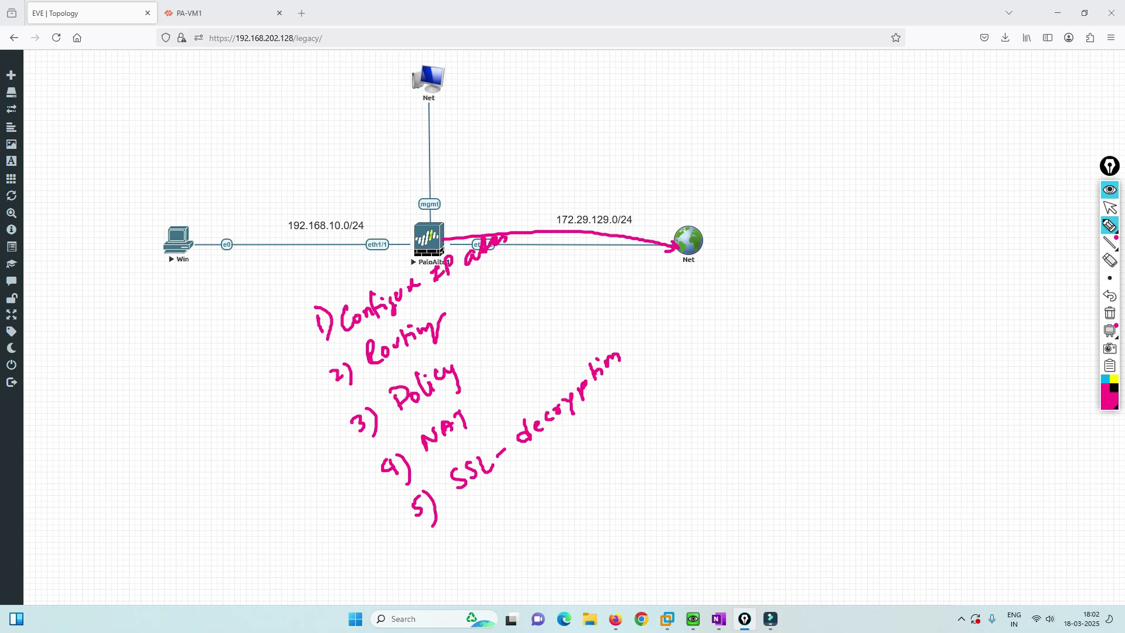
- Draw a brace along the handwritten task list and mark its individual items with short strokes
{"action": "left_click_drag", "start_coordinate": [298, 330], "coordinate": [401, 575]}
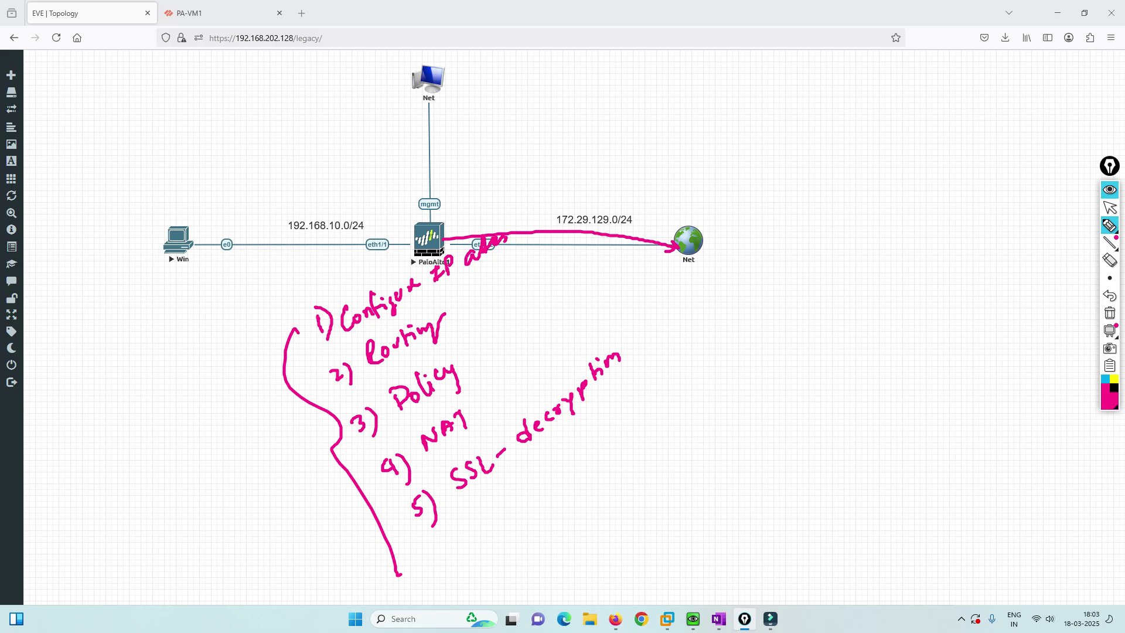
{"action": "left_click_drag", "start_coordinate": [489, 224], "coordinate": [514, 215]}
{"action": "mouse_move", "coordinate": [464, 328]}
{"action": "left_mouse_down"}
{"action": "mouse_move", "coordinate": [482, 311]}
{"action": "mouse_move", "coordinate": [483, 325]}
{"action": "left_mouse_up"}
{"action": "left_click_drag", "start_coordinate": [477, 366], "coordinate": [555, 365]}
{"action": "left_click_drag", "start_coordinate": [628, 340], "coordinate": [657, 326]}
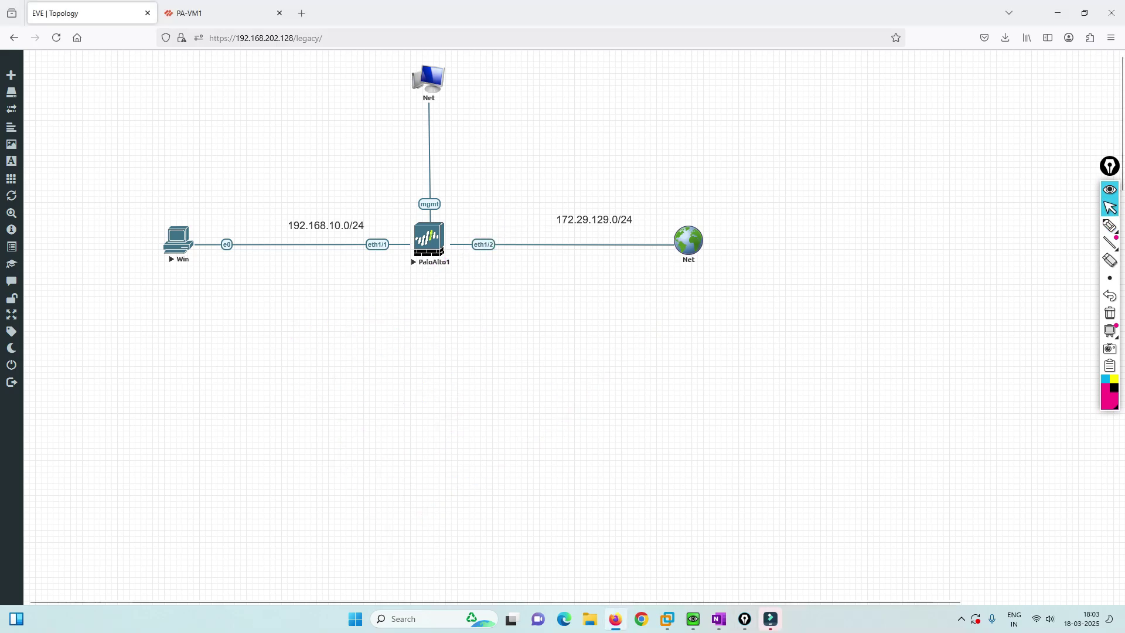
- Switch to the PA-VM1 firewall and examine the addresses and zones of its Ethernet interfaces
{"action": "key", "text": "ctrl+Tab"}
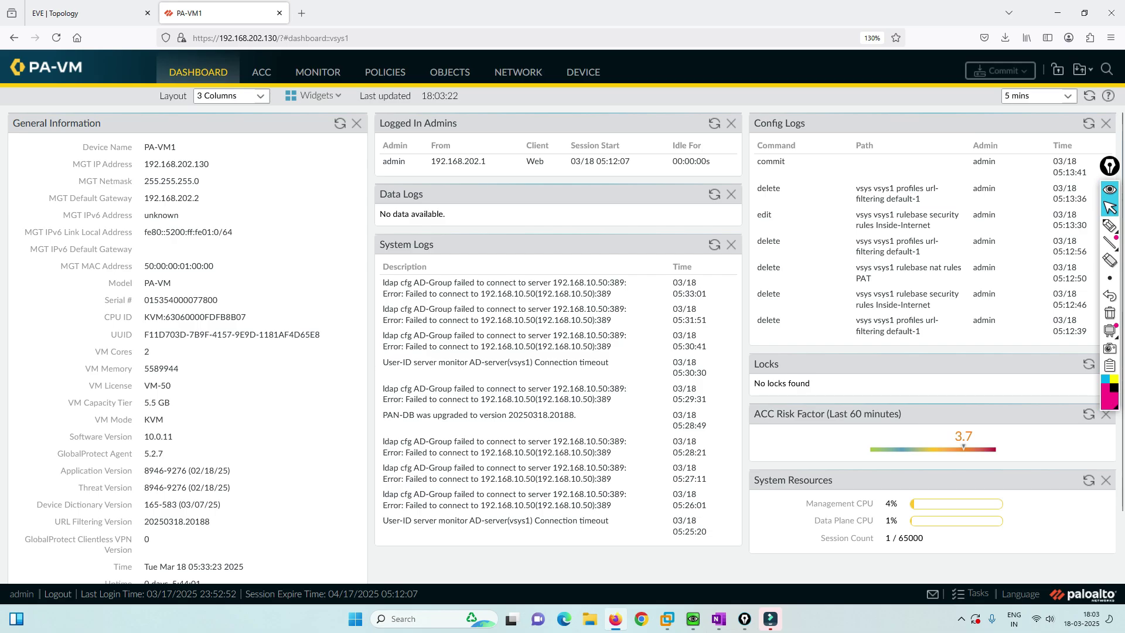
{"action": "left_click", "coordinate": [517, 72]}
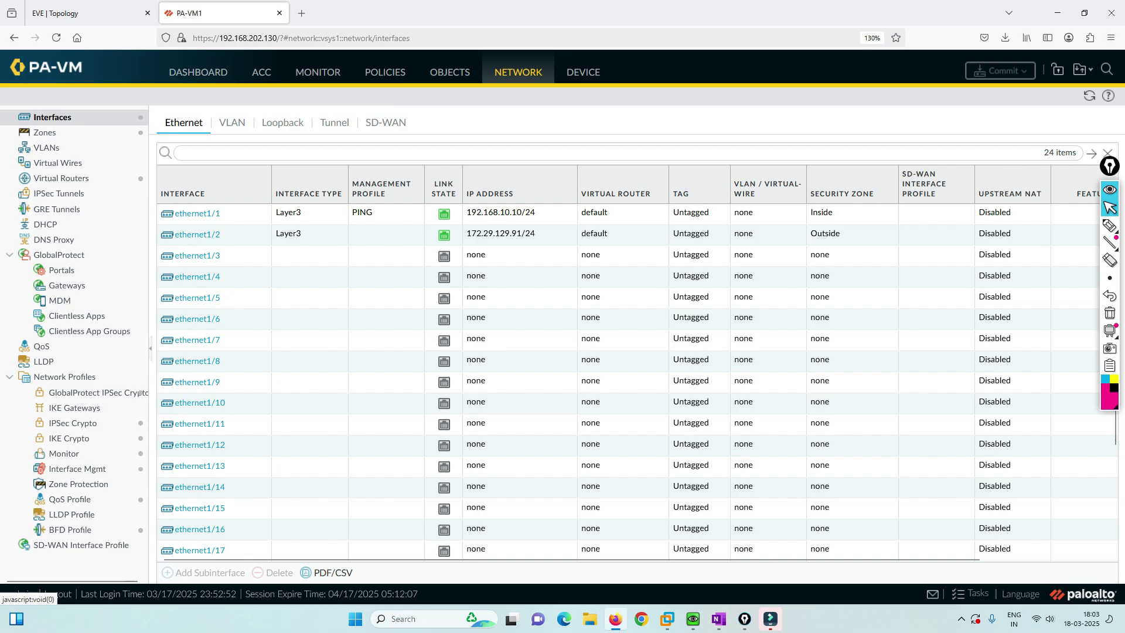
- Examine the SSL-Cert device certificate's details on the firewall and close them without changes
{"action": "left_click", "coordinate": [582, 72]}
{"action": "scroll", "coordinate": [68, 270], "scroll_direction": "up", "scroll_amount": 4}
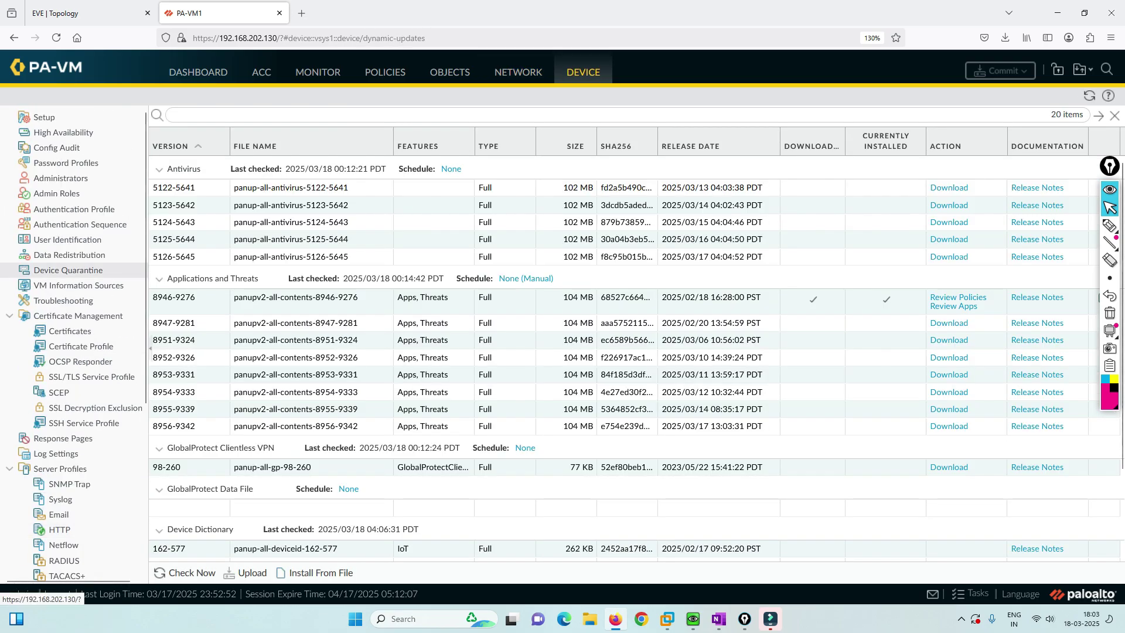
{"action": "left_click", "coordinate": [70, 331]}
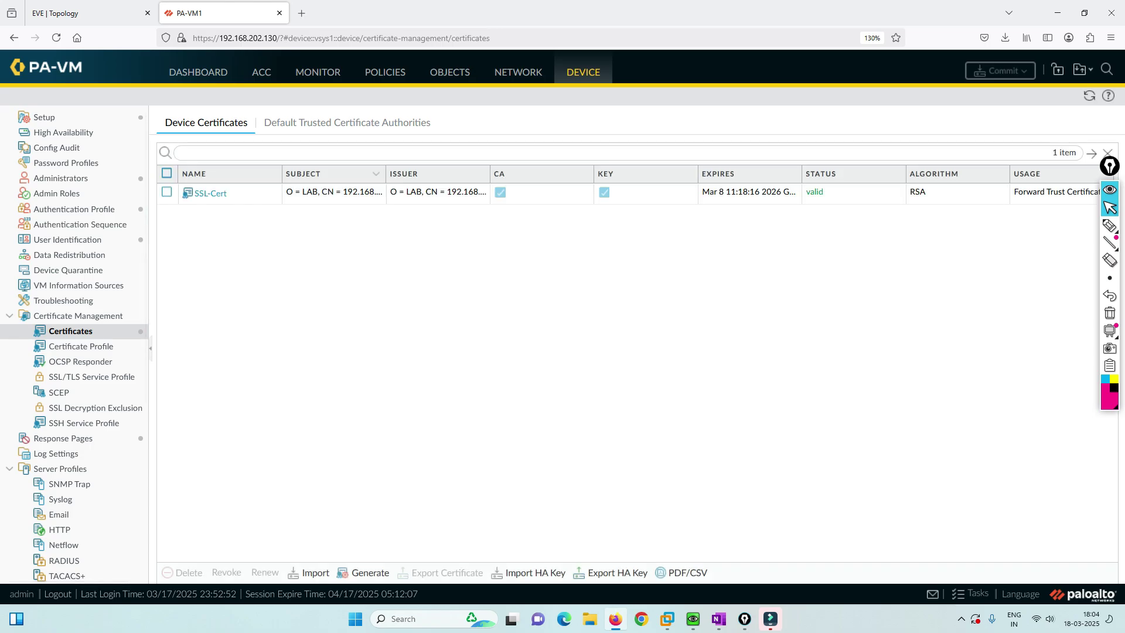
{"action": "left_click", "coordinate": [210, 193]}
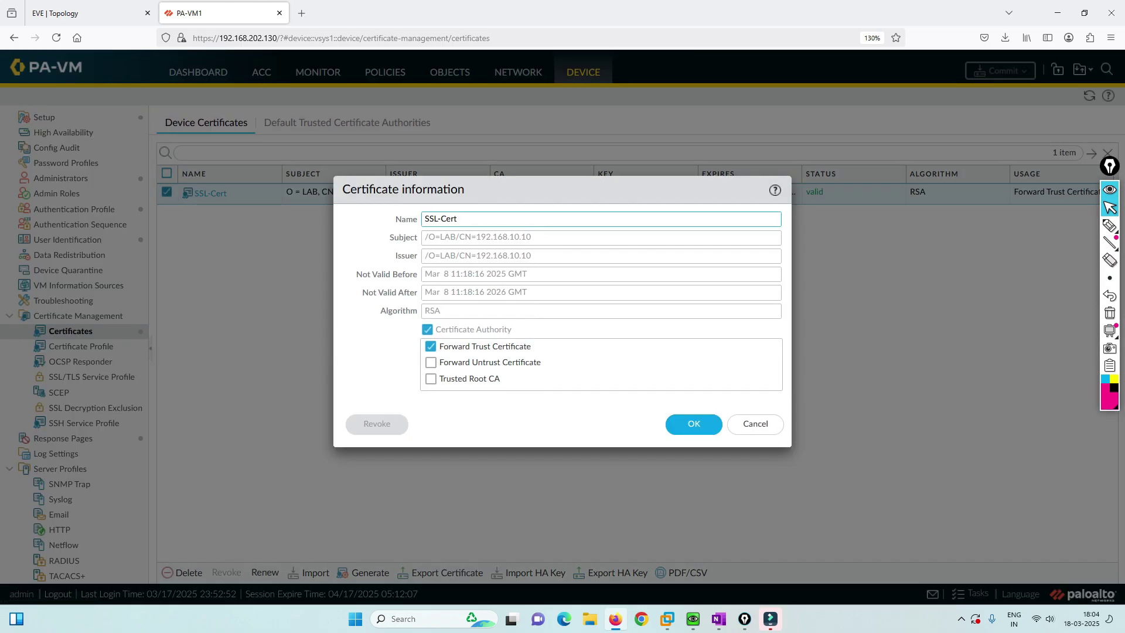
{"action": "left_click", "coordinate": [755, 424]}
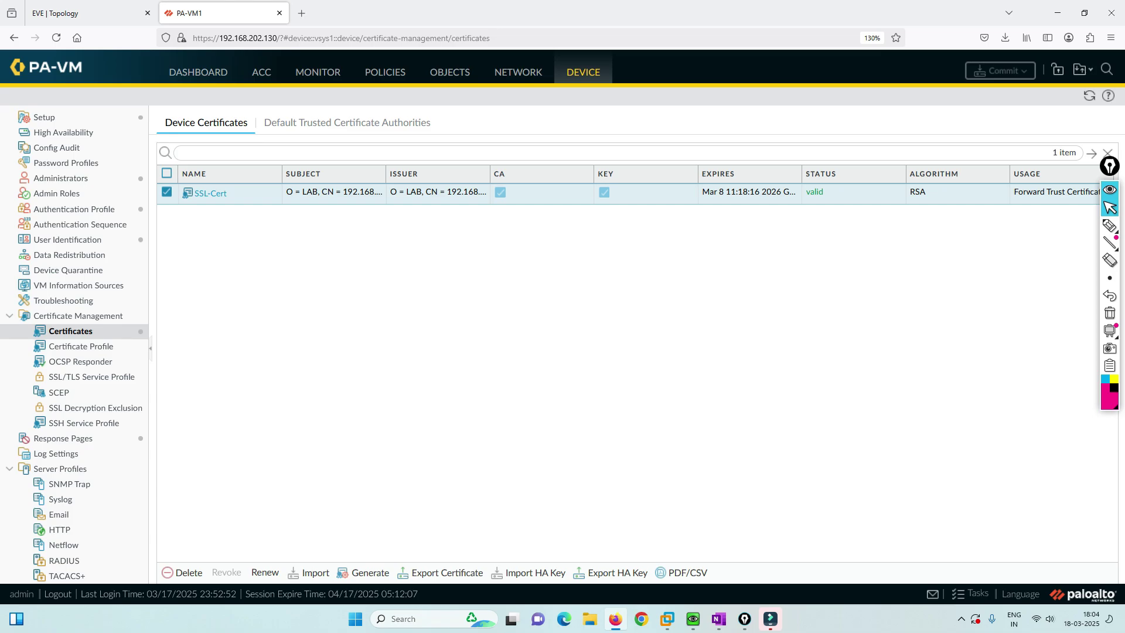
- Examine the firewall's decryption profiles and open the security policy rules
{"action": "left_click", "coordinate": [449, 72]}
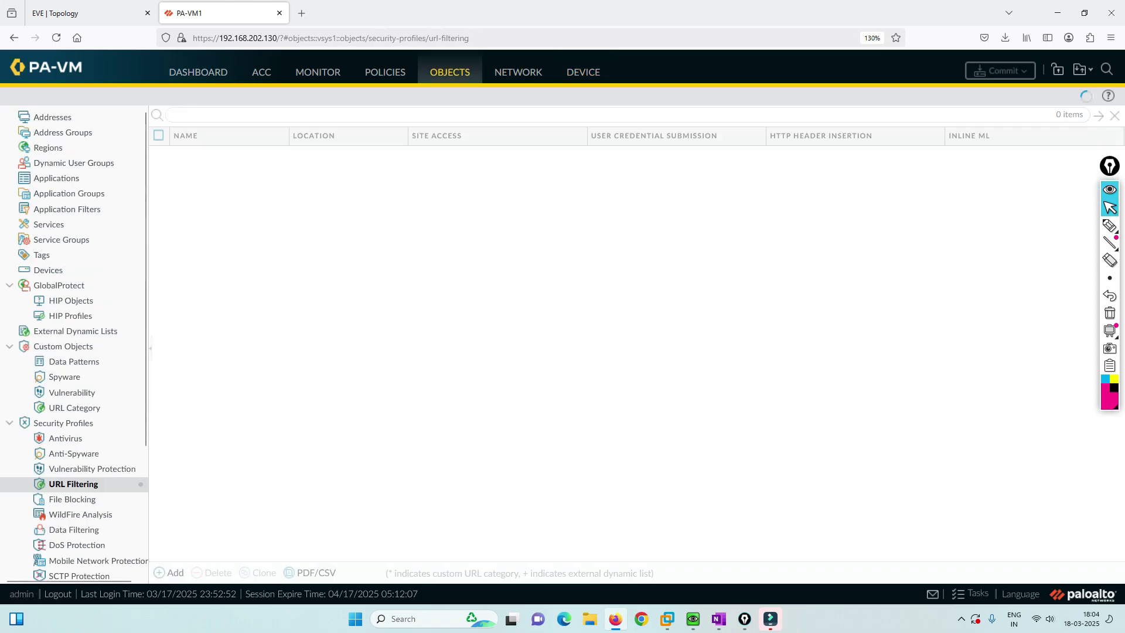
{"action": "scroll", "coordinate": [82, 504], "scroll_direction": "down", "scroll_amount": 3}
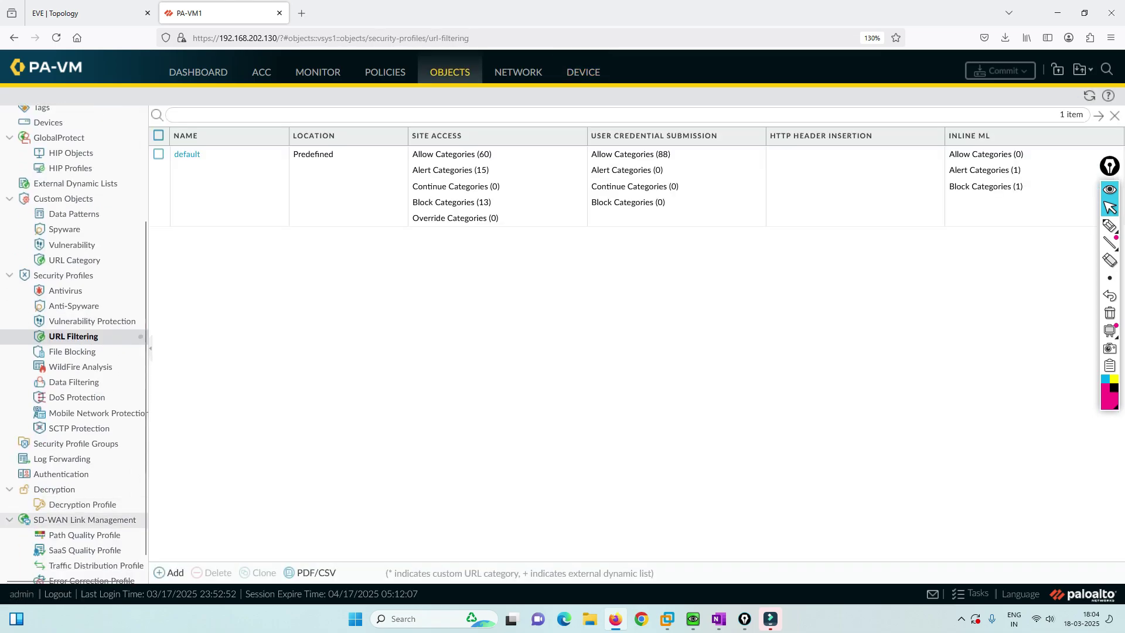
{"action": "left_click", "coordinate": [82, 504]}
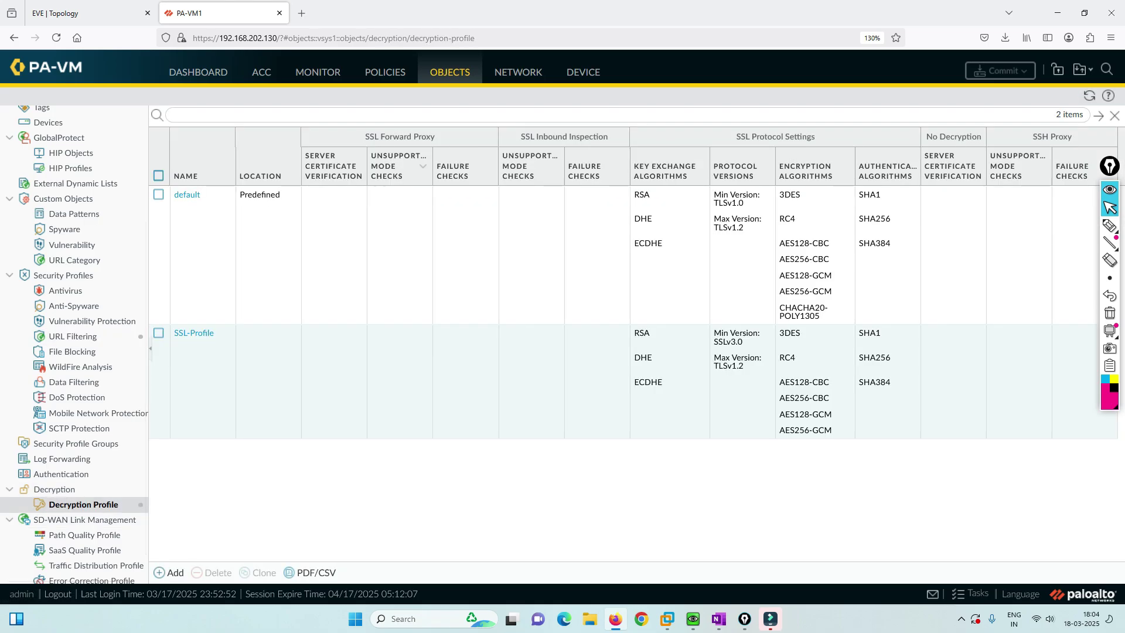
{"action": "left_click", "coordinate": [385, 71]}
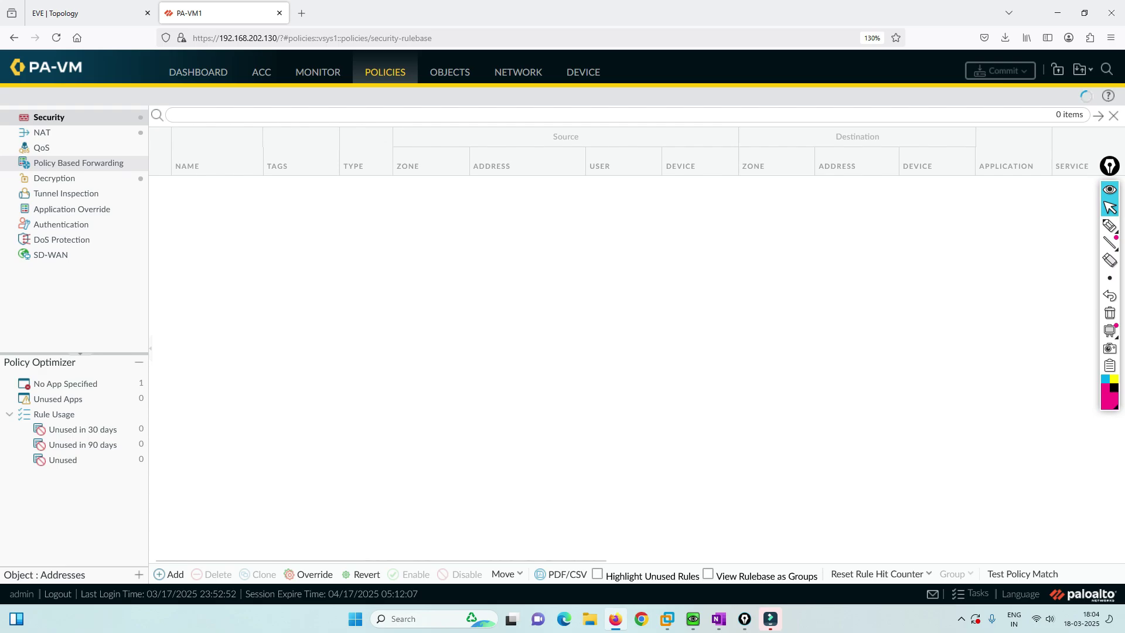
- Examine the firewall's decryption, security and NAT policy rules
{"action": "left_click", "coordinate": [54, 179]}
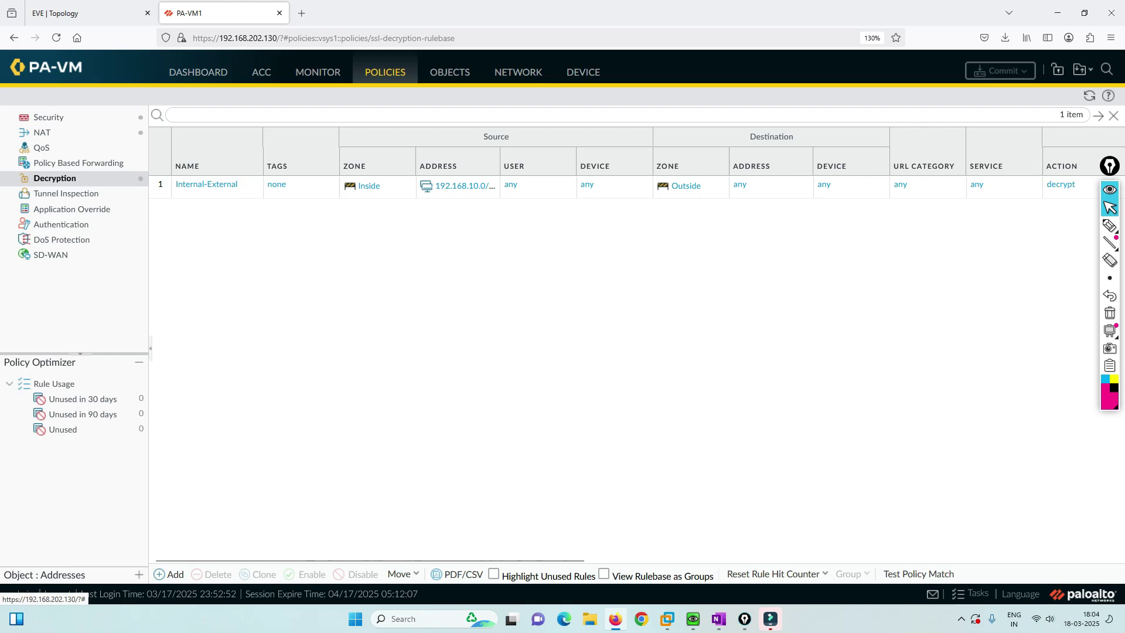
{"action": "left_click", "coordinate": [49, 117]}
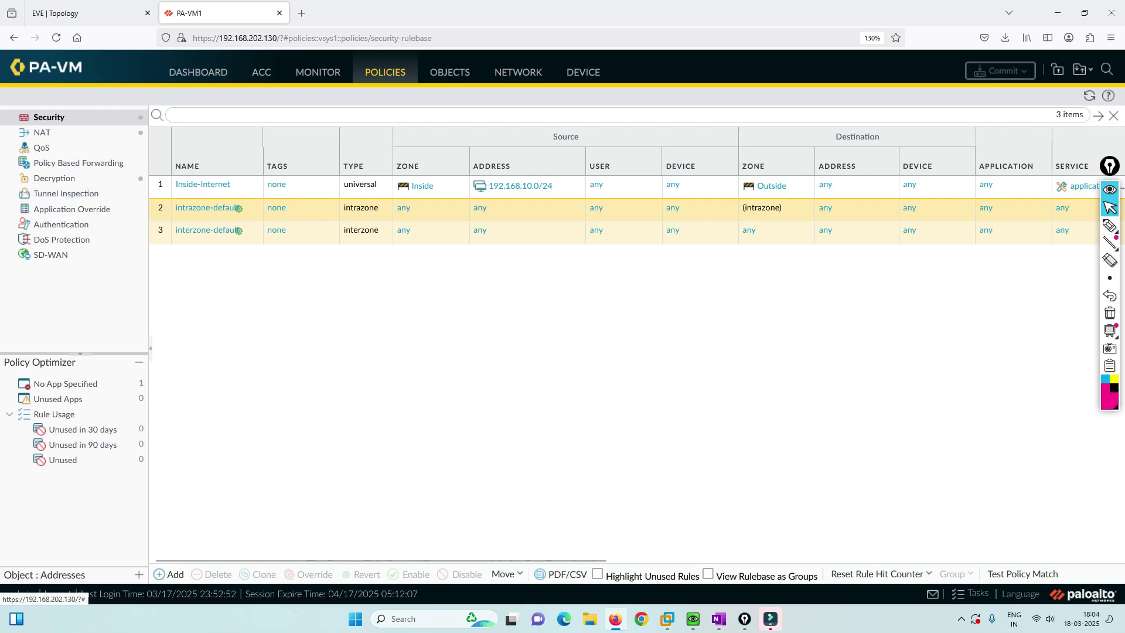
{"action": "left_click", "coordinate": [42, 133]}
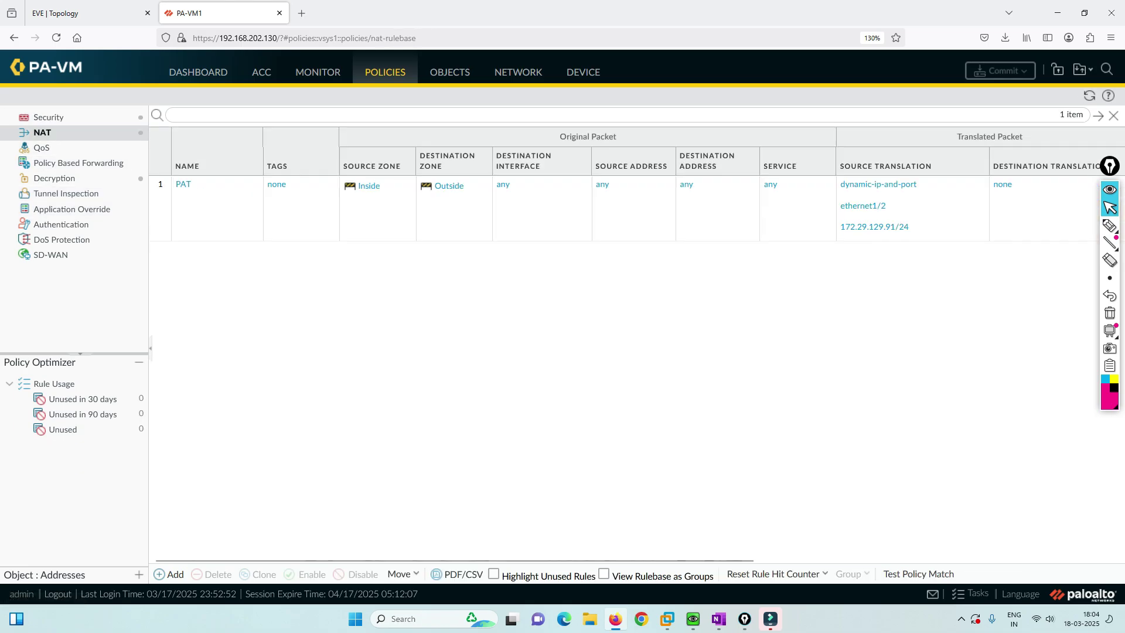
{"action": "left_click", "coordinate": [49, 117]}
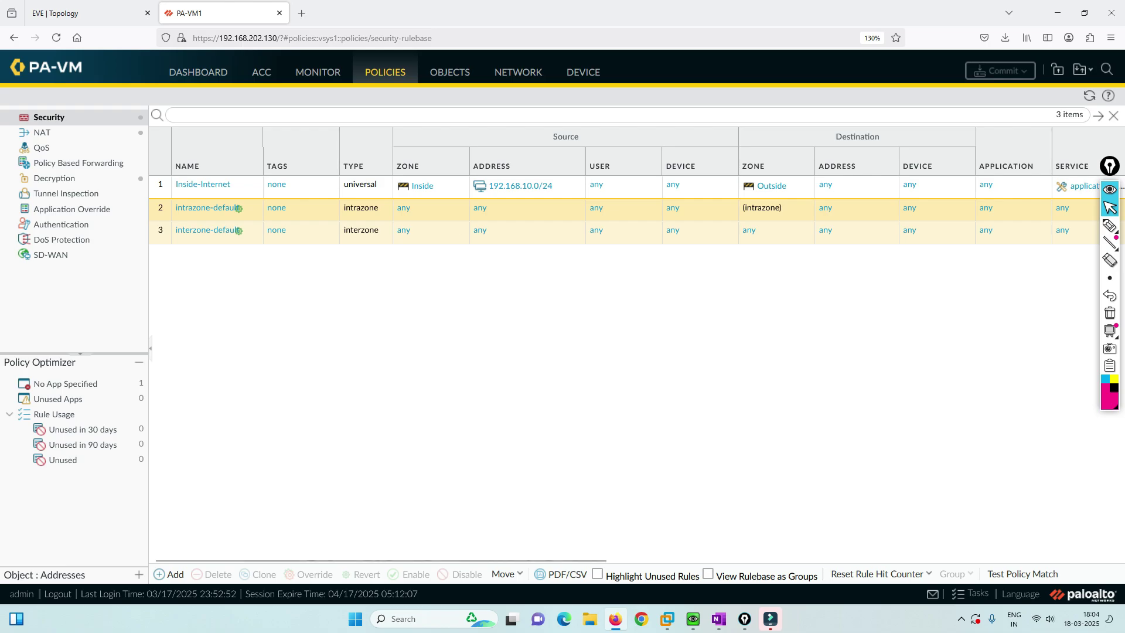
- Examine the category actions in the predefined default URL filtering profile and close it without changes
{"action": "left_click", "coordinate": [449, 72]}
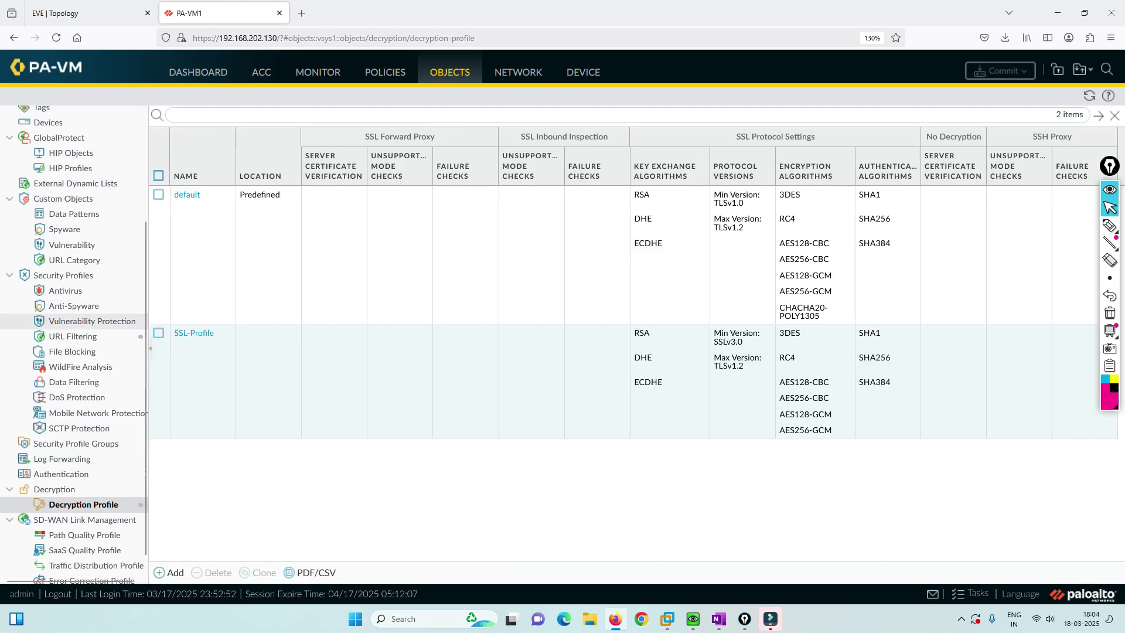
{"action": "left_click", "coordinate": [73, 337]}
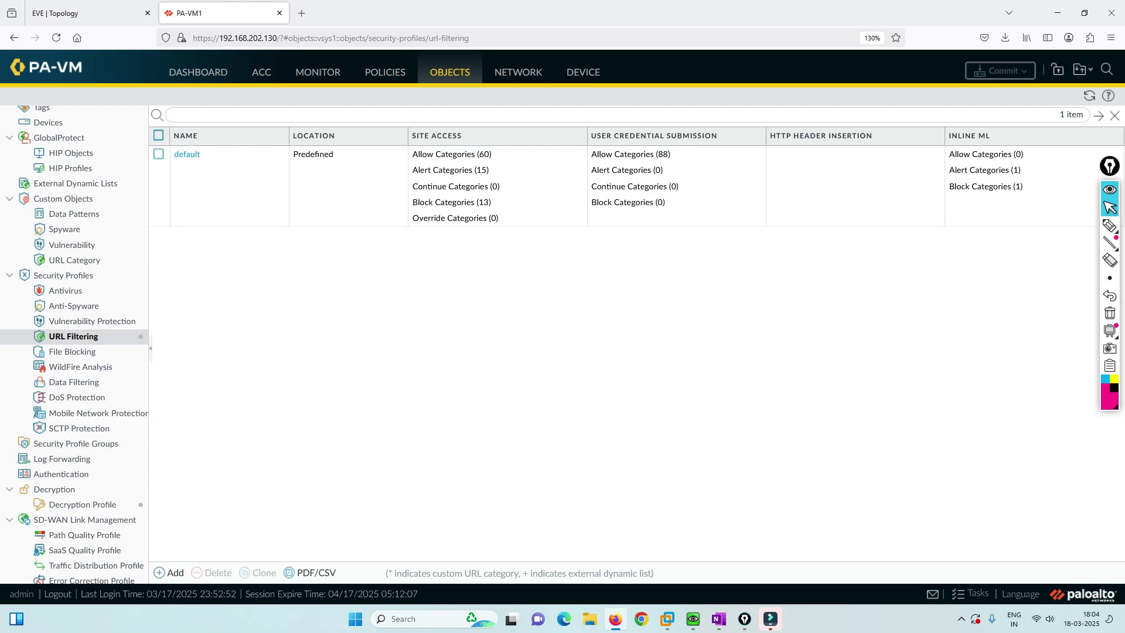
{"action": "left_click", "coordinate": [187, 154]}
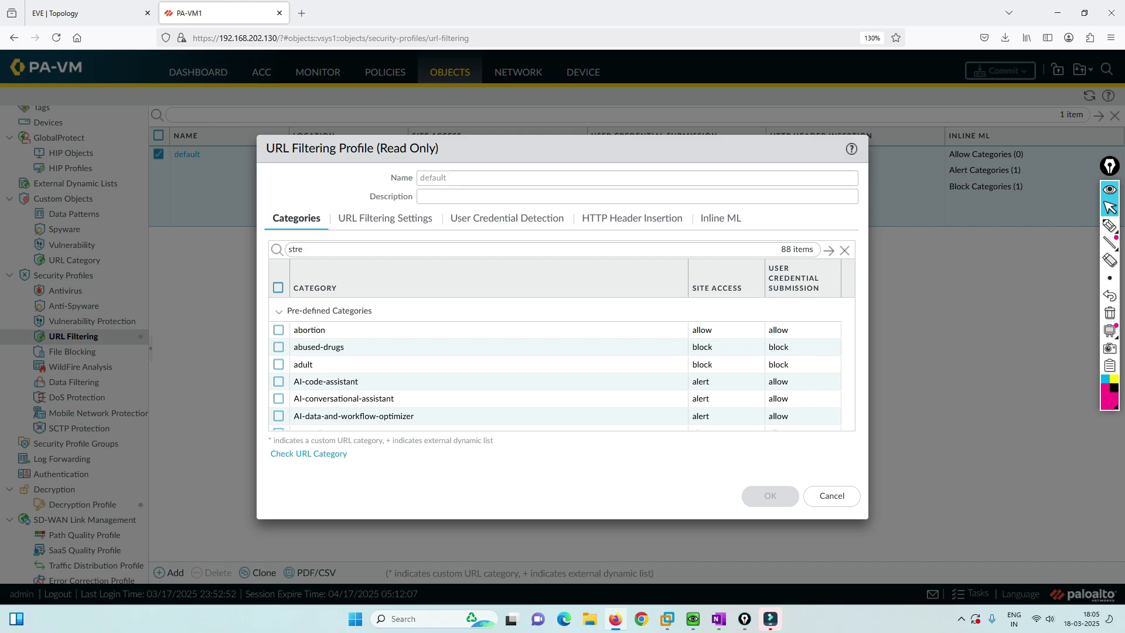
{"action": "scroll", "coordinate": [554, 364], "scroll_direction": "down", "scroll_amount": 5}
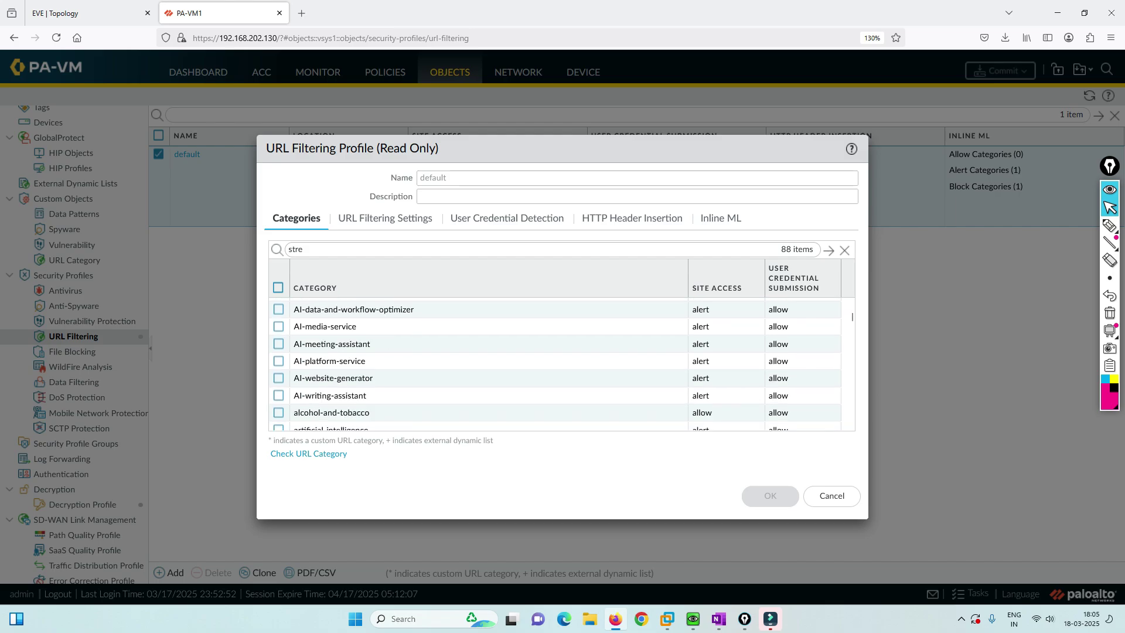
{"action": "scroll", "coordinate": [554, 364], "scroll_direction": "down", "scroll_amount": 2}
{"action": "scroll", "coordinate": [554, 364], "scroll_direction": "up", "scroll_amount": 1}
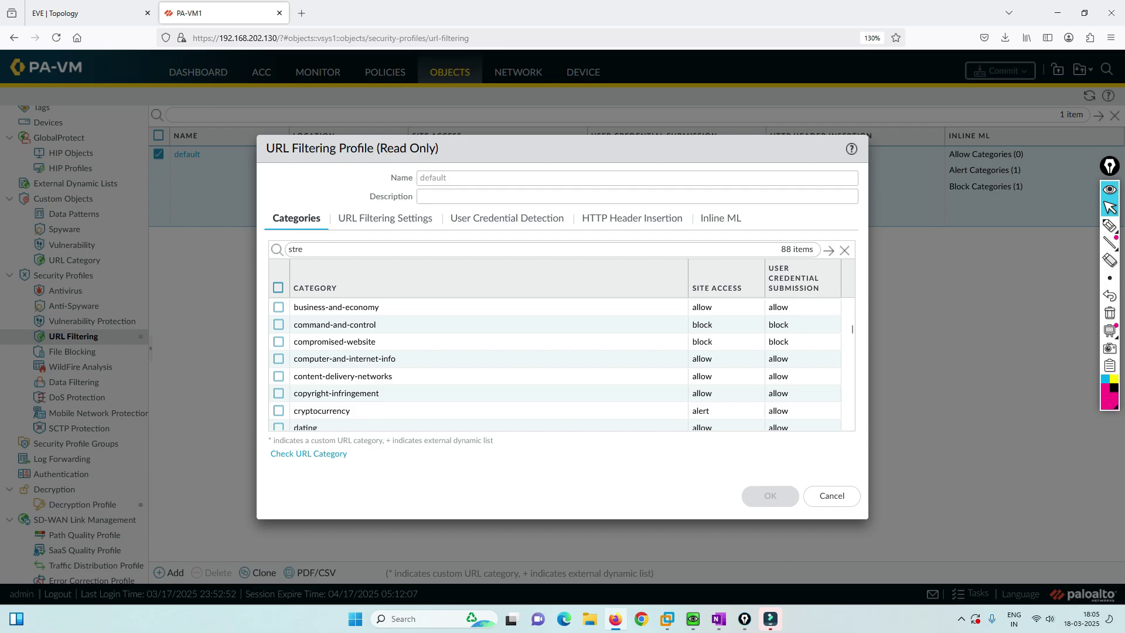
{"action": "left_click", "coordinate": [334, 324]}
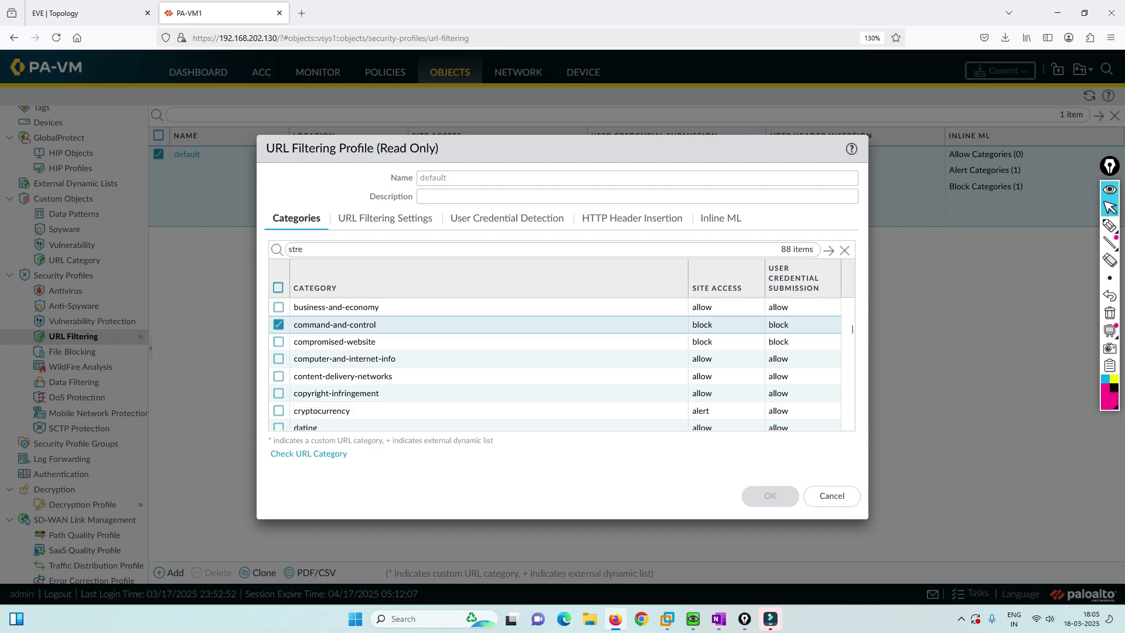
{"action": "left_click", "coordinate": [278, 325]}
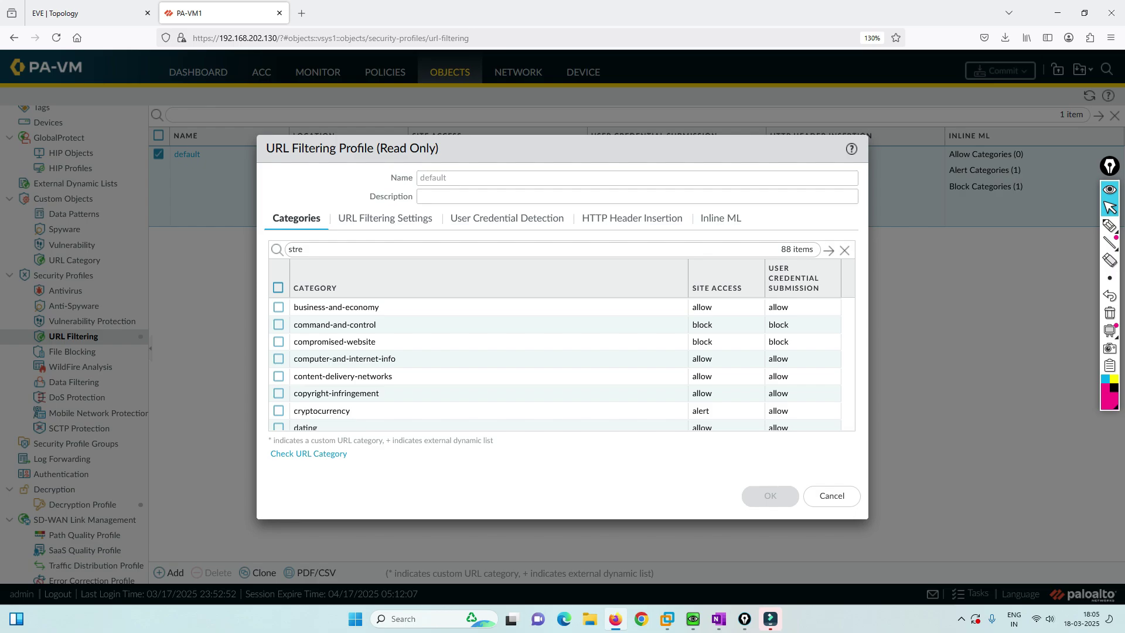
{"action": "left_click", "coordinate": [831, 496]}
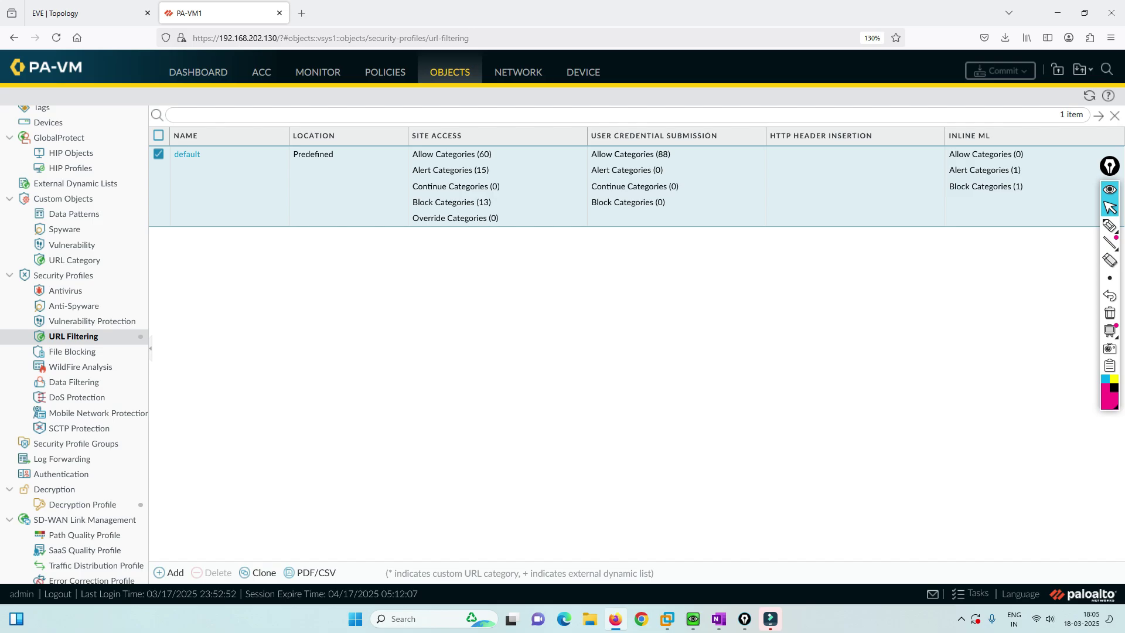
- Clone the default URL filtering profile and rename the copy My-Lab-profile
{"action": "left_click", "coordinate": [258, 572]}
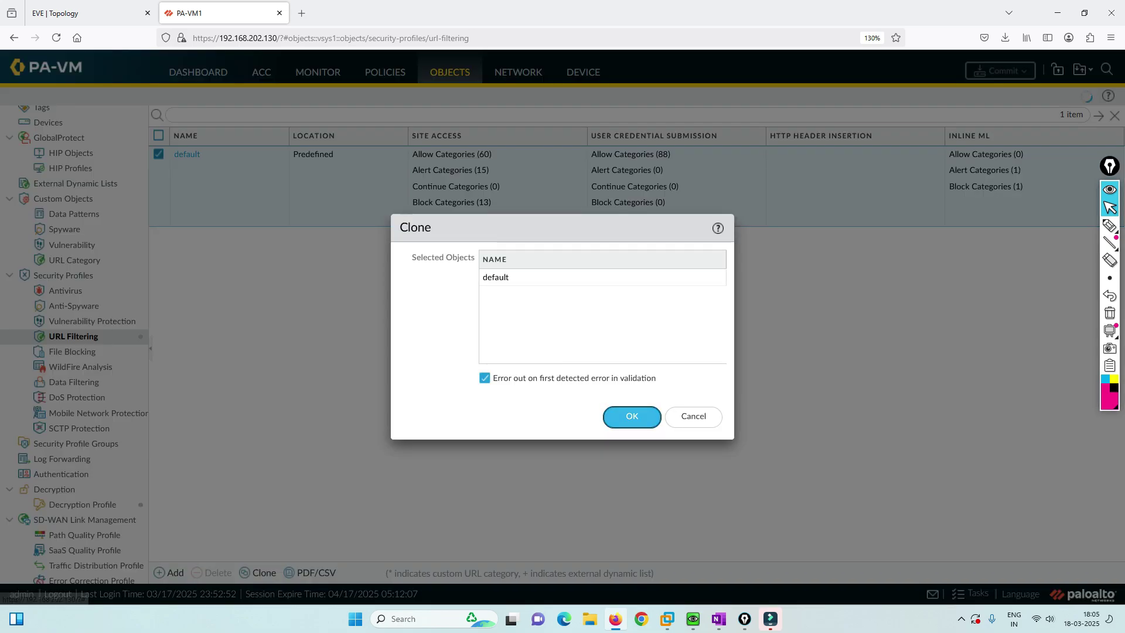
{"action": "key", "text": "Return"}
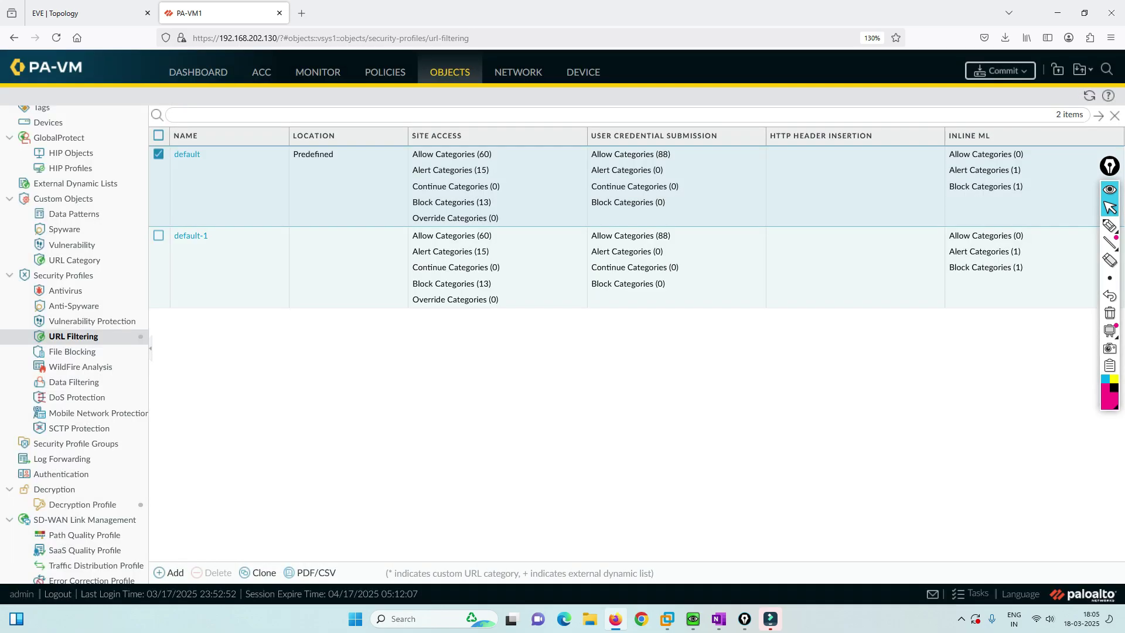
{"action": "left_click", "coordinate": [190, 236]}
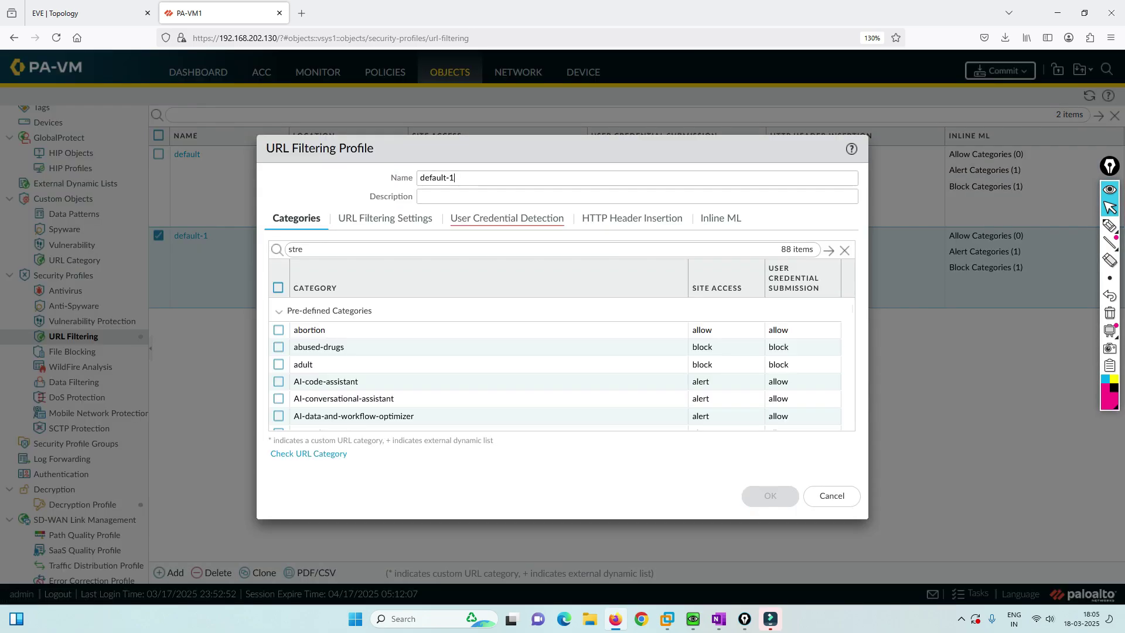
{"action": "key", "text": "ctrl+a"}
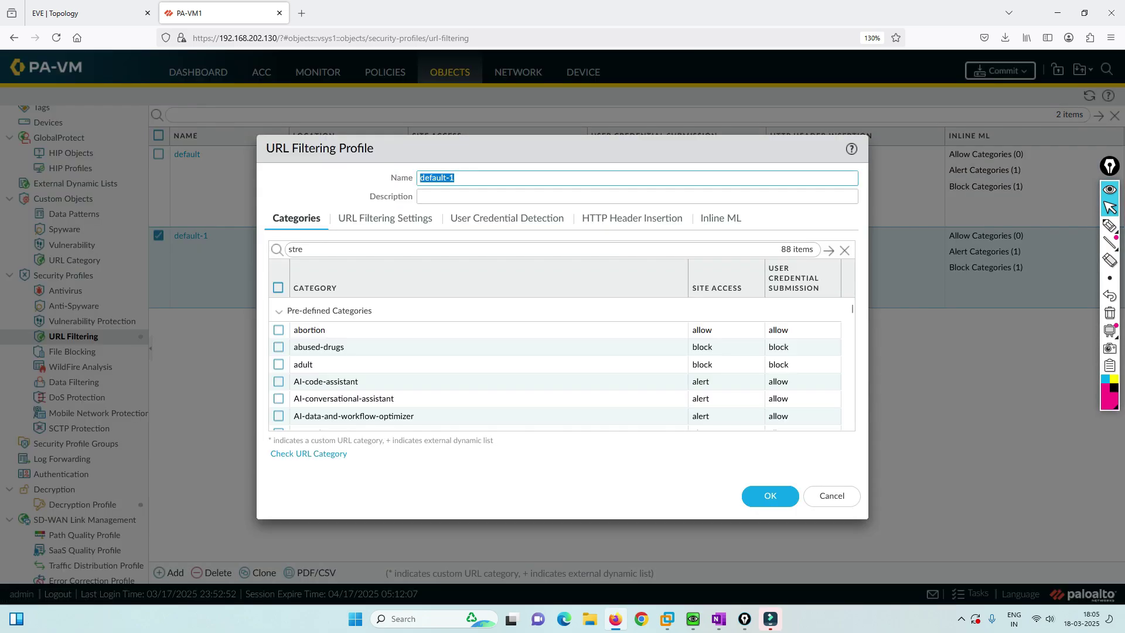
{"action": "key", "text": "BackSpace"}
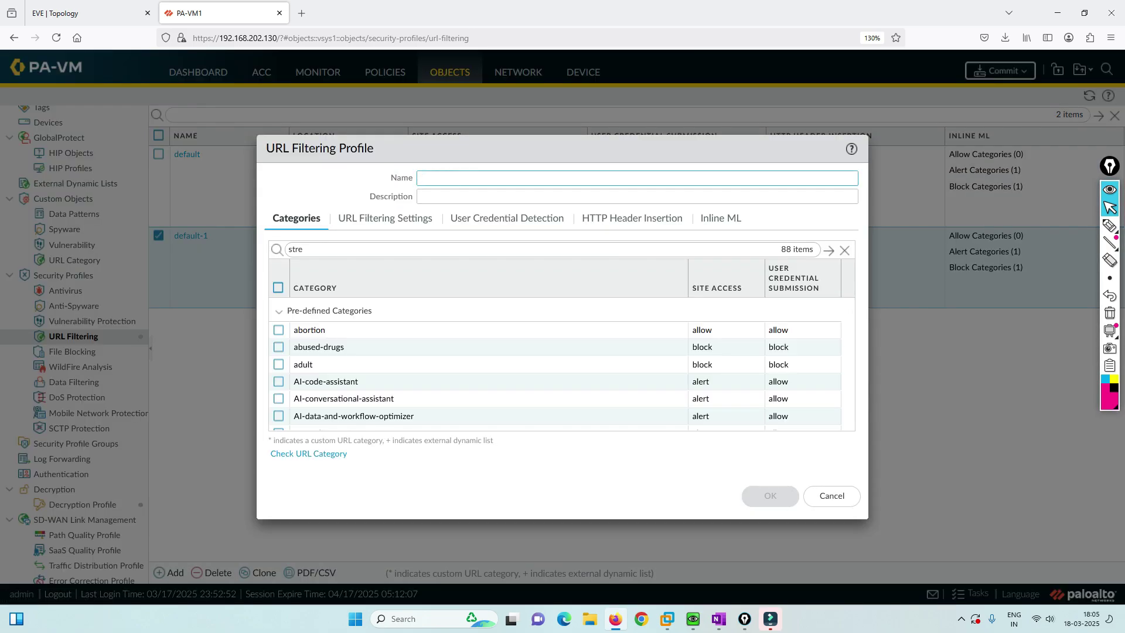
{"action": "type", "text": "My-"}
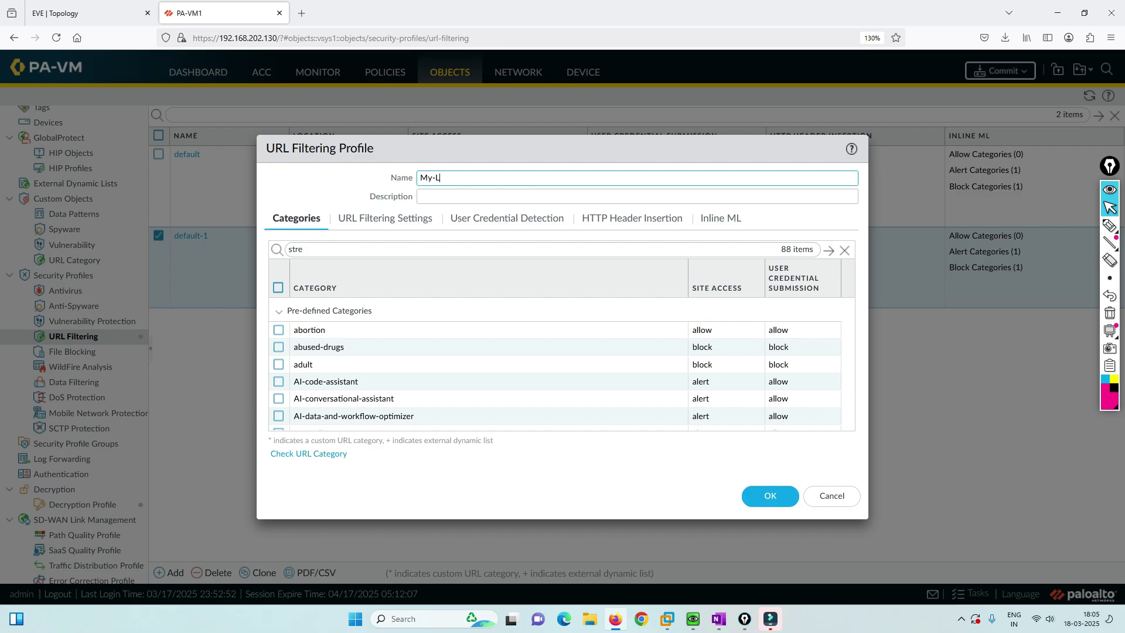
{"action": "type", "text": "Lab-prf"}
{"action": "key", "text": "BackSpace"}
{"action": "key", "text": "BackSpace"}
{"action": "type", "text": "ofile"}
- Look through the new profile's URL categories and clear the leftover category search text
{"action": "scroll", "coordinate": [555, 363], "scroll_direction": "down", "scroll_amount": 10}
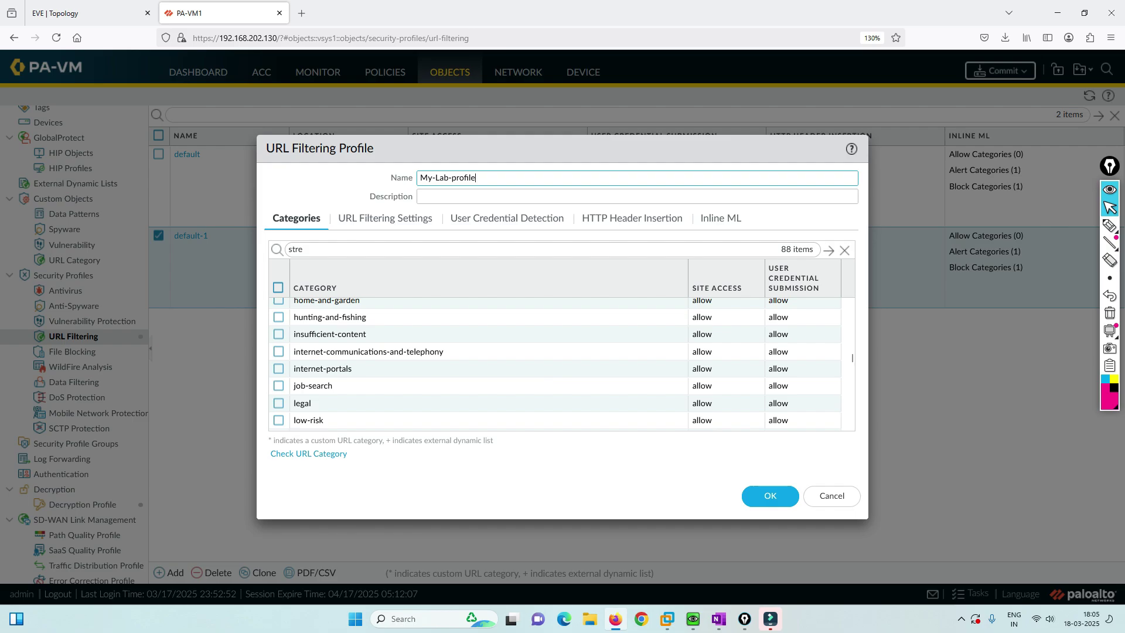
{"action": "scroll", "coordinate": [554, 364], "scroll_direction": "down", "scroll_amount": 12}
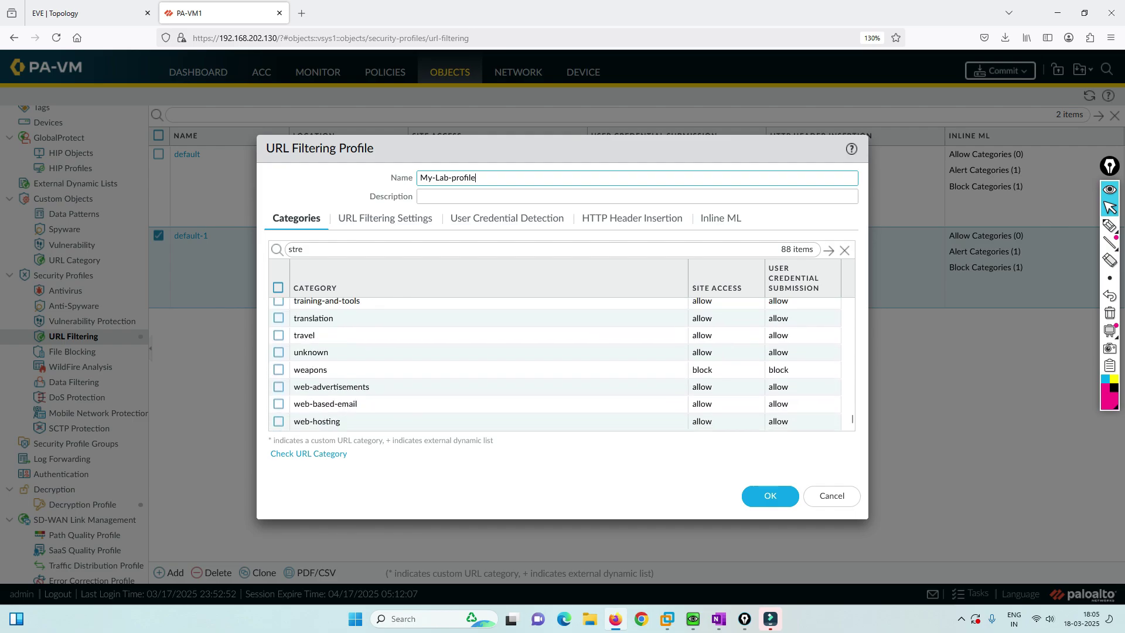
{"action": "double_click", "coordinate": [295, 249]}
{"action": "key", "text": "BackSpace"}
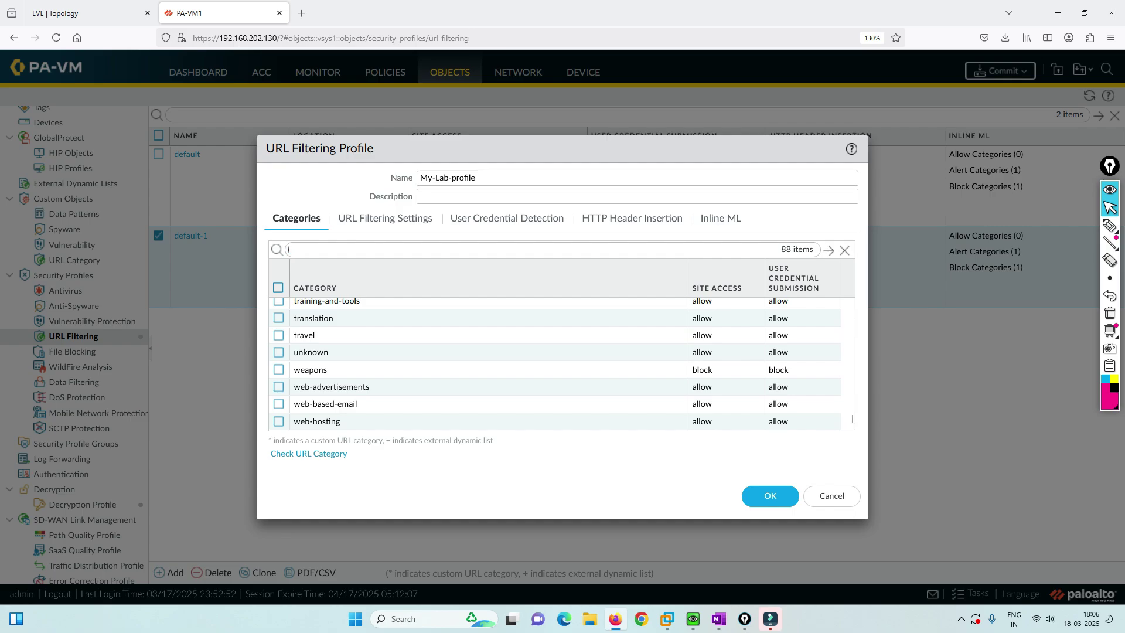
- Review the site access options for the command-and-control category, keep its action as block, and save the profile
{"action": "scroll", "coordinate": [555, 363], "scroll_direction": "up", "scroll_amount": 15}
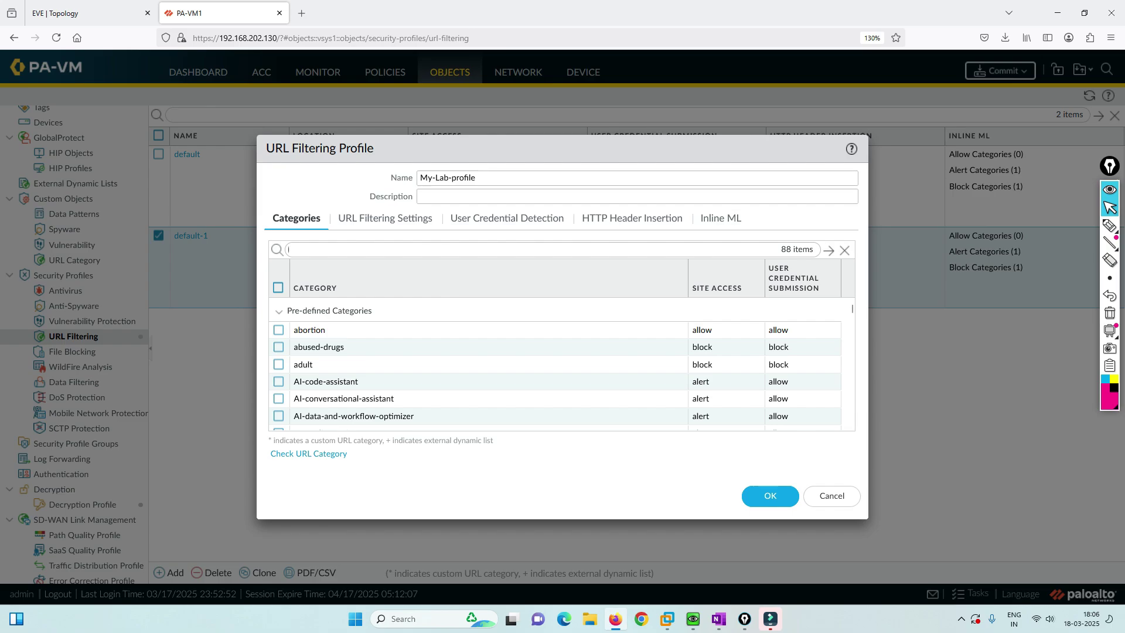
{"action": "scroll", "coordinate": [555, 363], "scroll_direction": "down", "scroll_amount": 3}
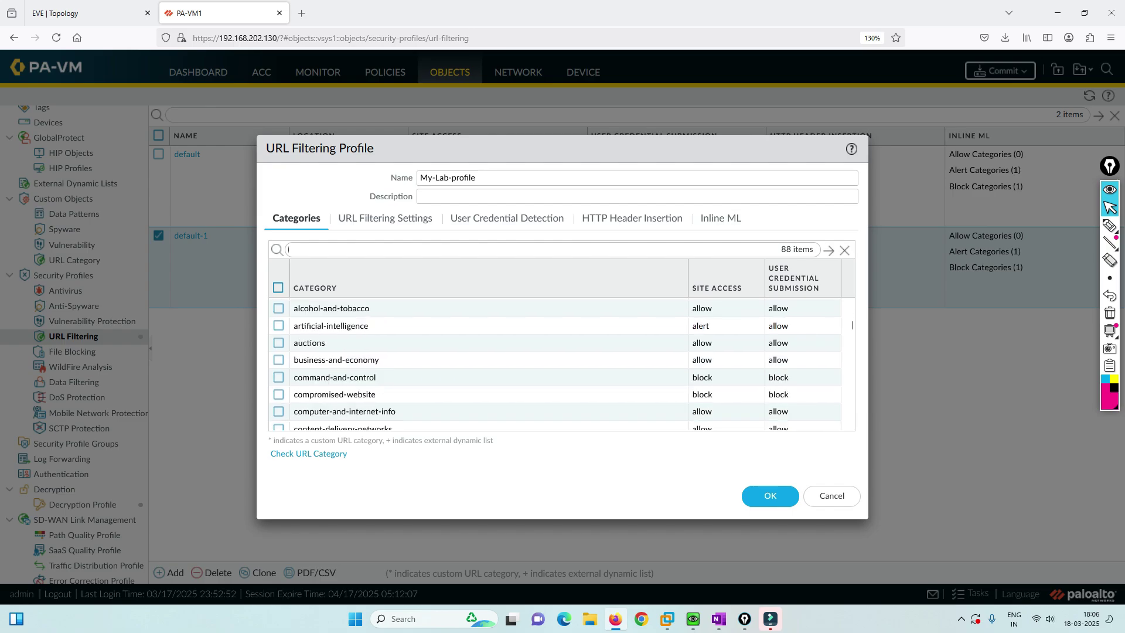
{"action": "left_click", "coordinate": [703, 377]}
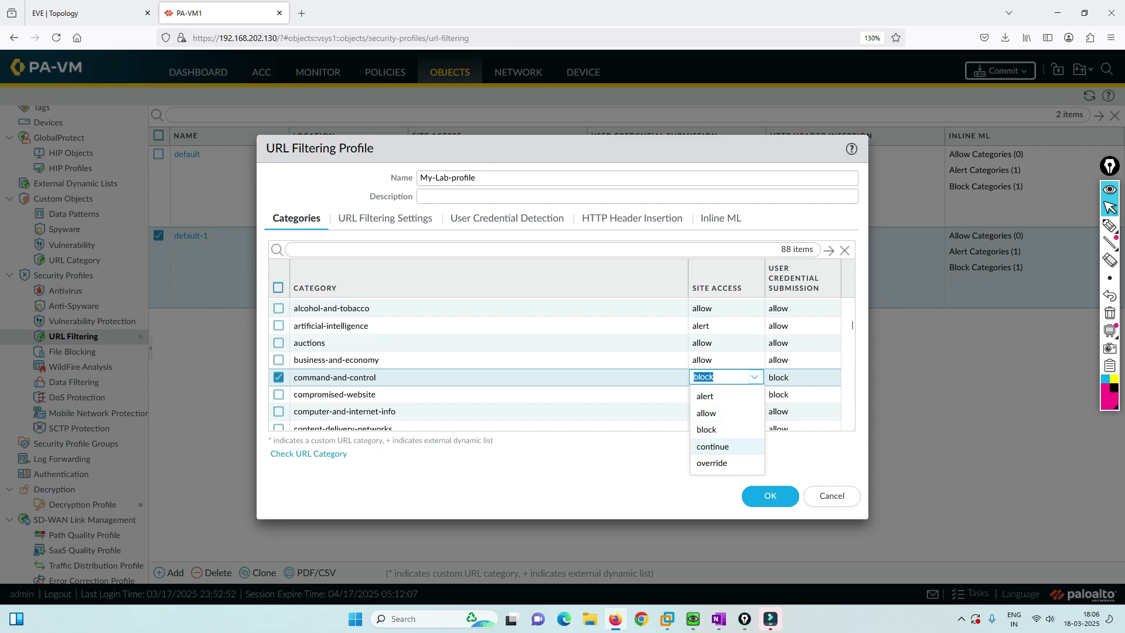
{"action": "key", "text": "Escape"}
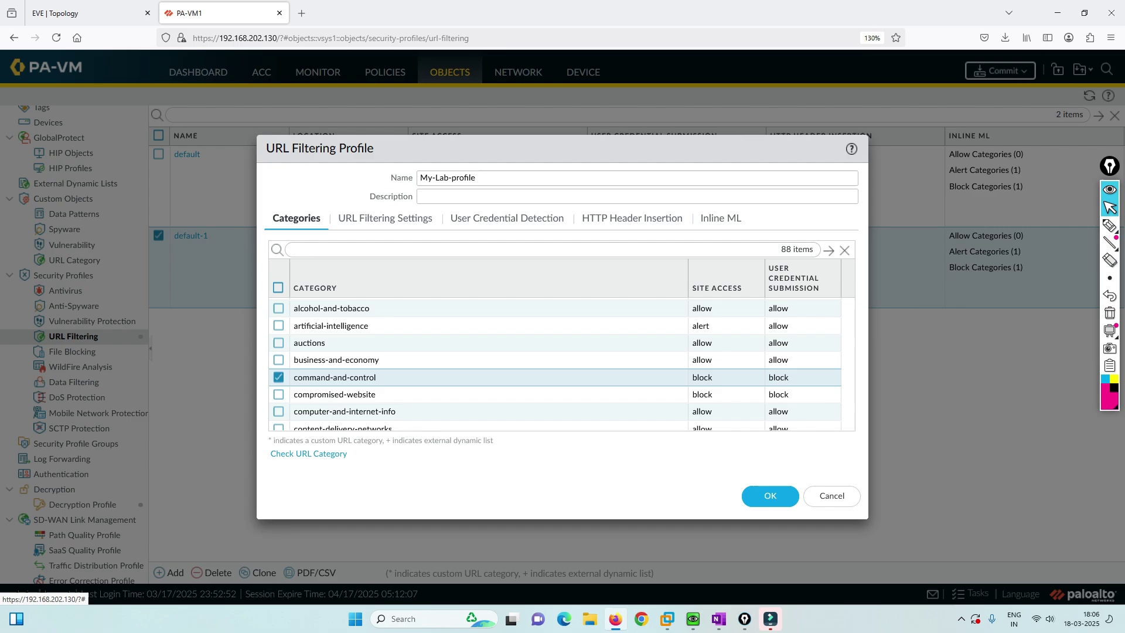
{"action": "left_click", "coordinate": [770, 496]}
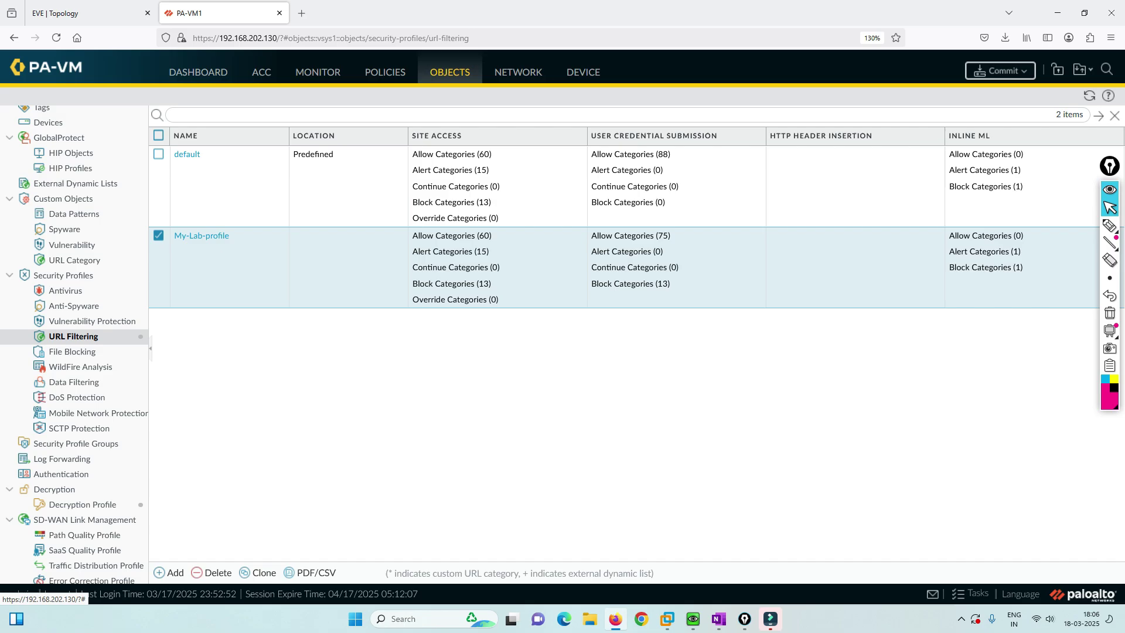
- In the Inside-Internet security rule, set the profile type to Profiles, assign My-Lab-profile for URL filtering, and save the rule
{"action": "left_click", "coordinate": [385, 71]}
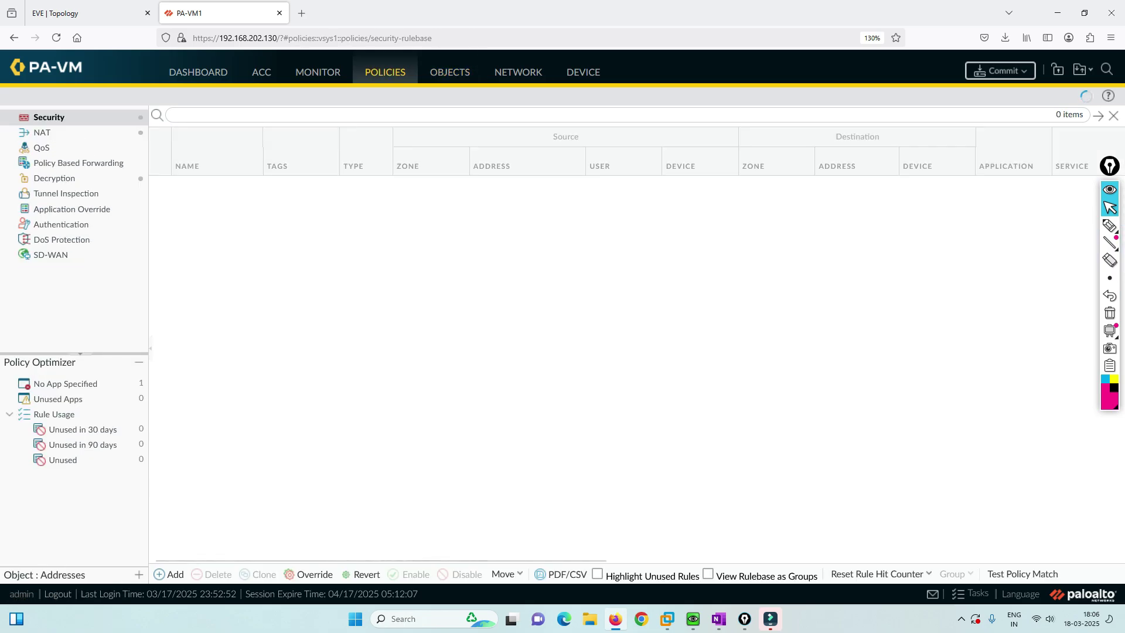
{"action": "left_click", "coordinate": [202, 184]}
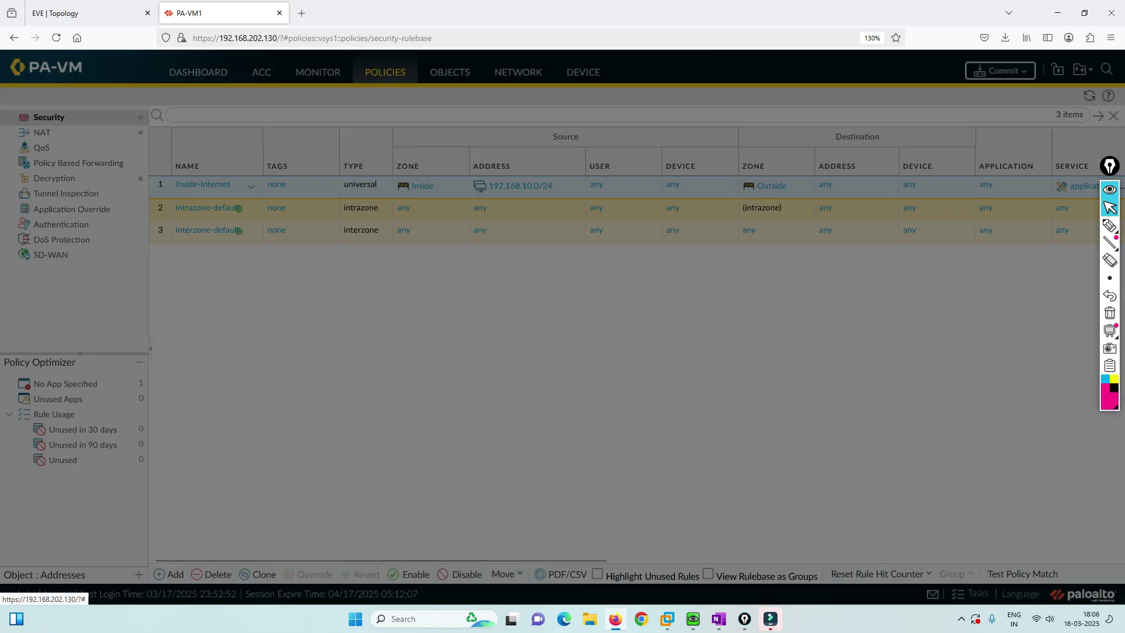
{"action": "left_click", "coordinate": [533, 227]}
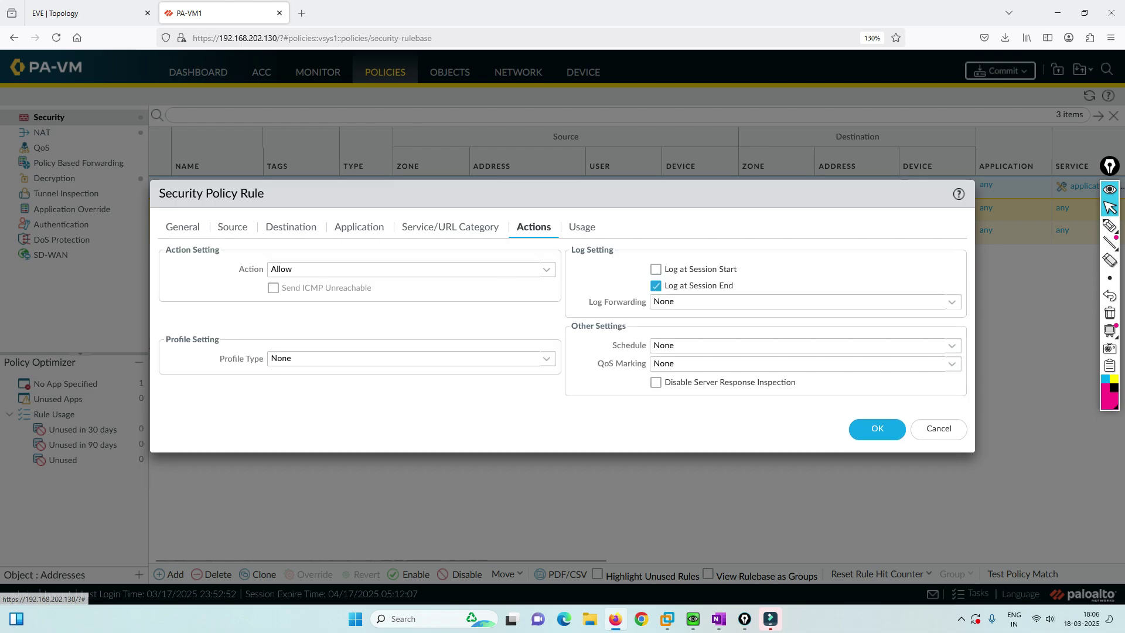
{"action": "left_click", "coordinate": [403, 358]}
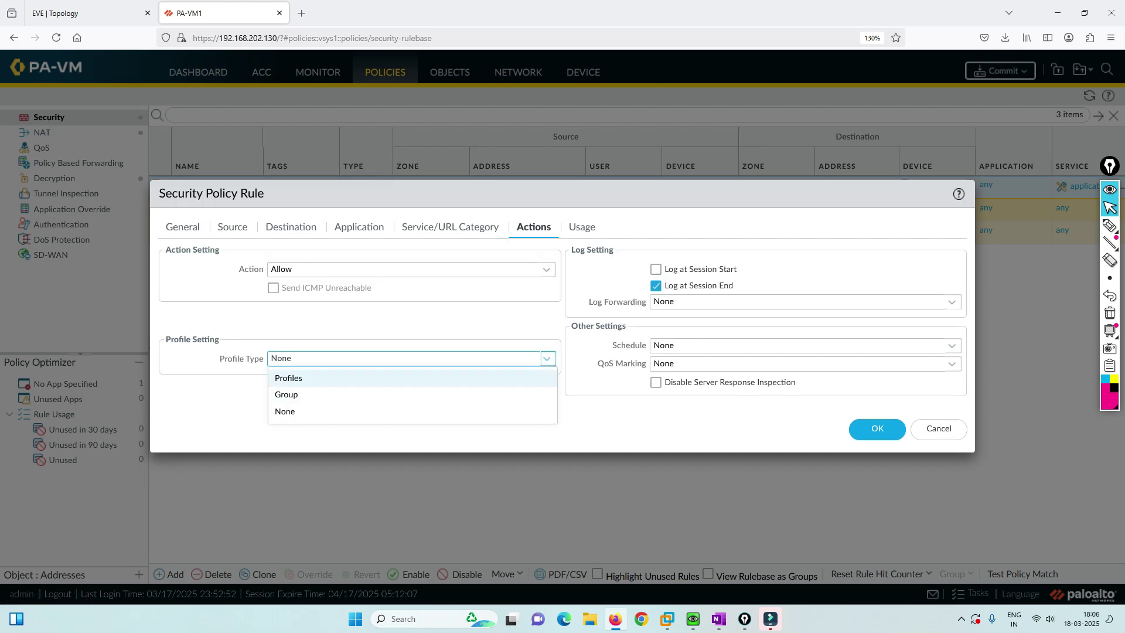
{"action": "left_click", "coordinate": [293, 377]}
{"action": "left_click", "coordinate": [404, 402]}
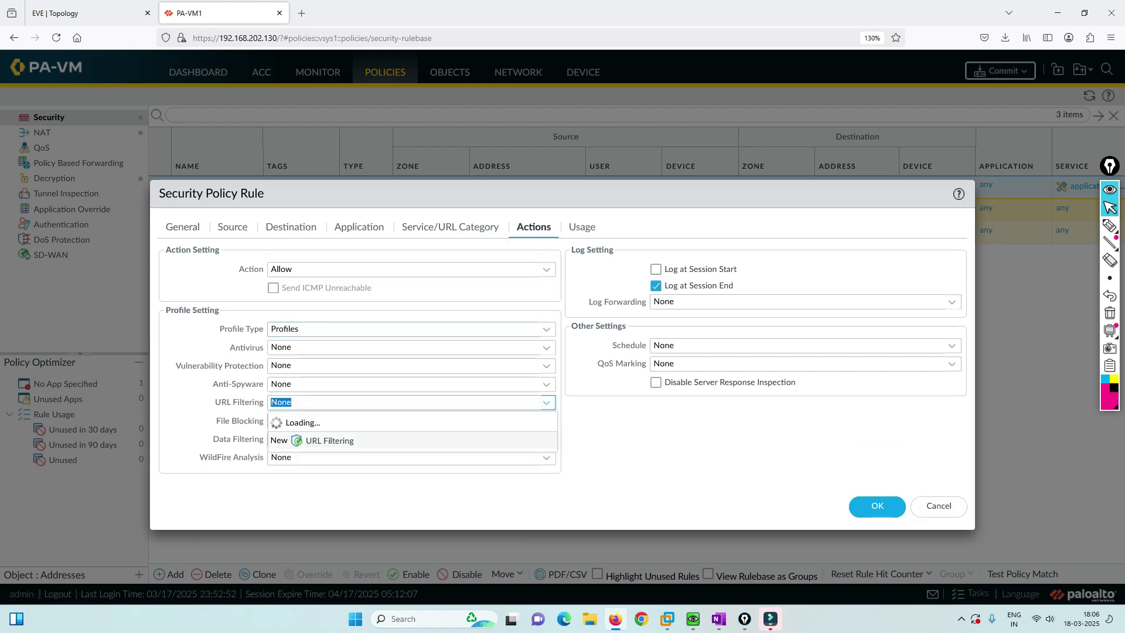
{"action": "left_click", "coordinate": [296, 452]}
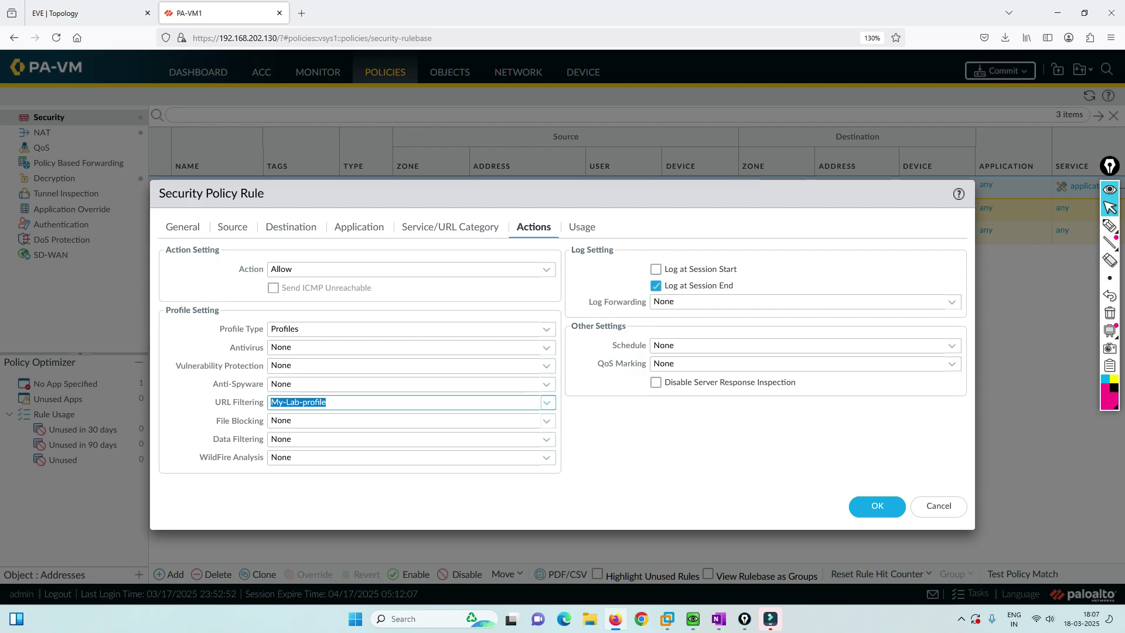
{"action": "key", "text": "Return"}
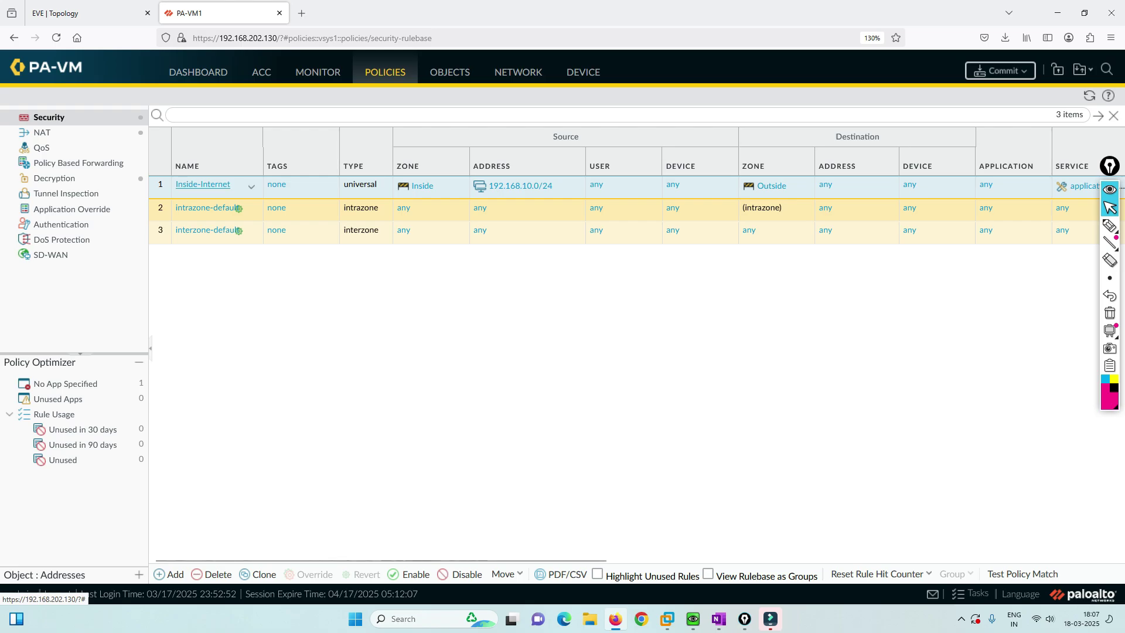
- Commit all pending changes to the firewall's running configuration
{"action": "left_click", "coordinate": [1000, 70]}
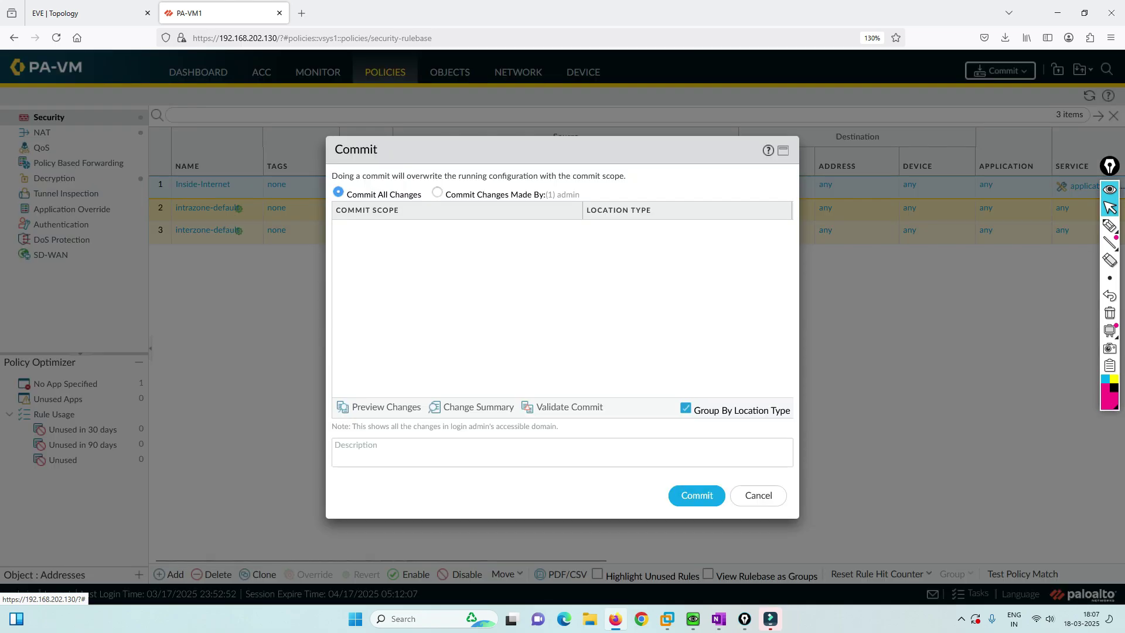
{"action": "left_click", "coordinate": [696, 496]}
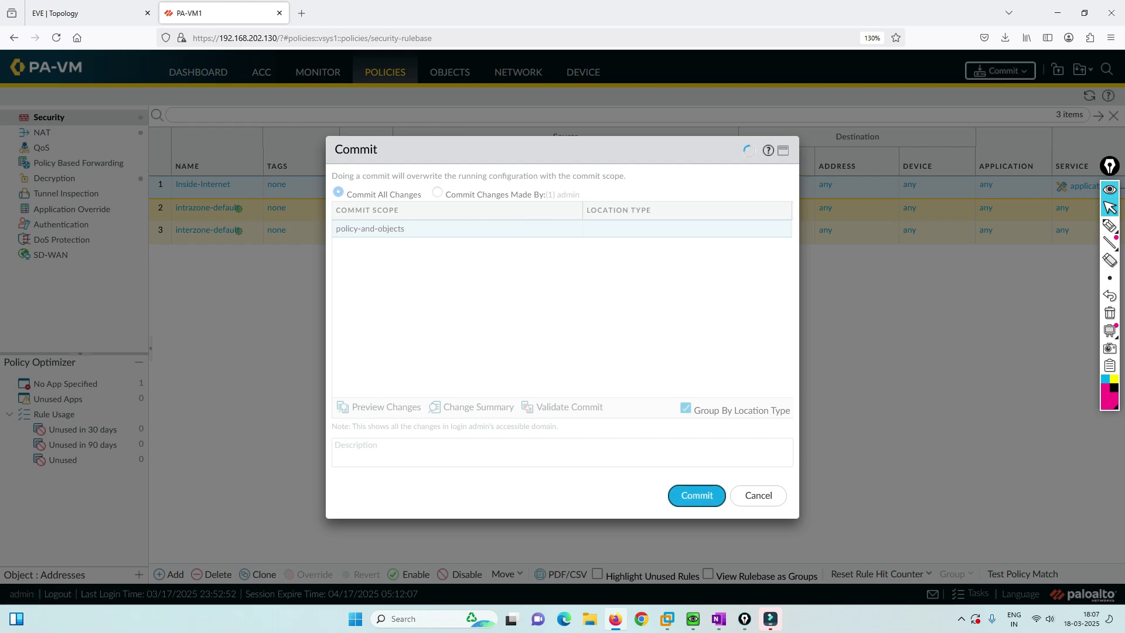
- Confirm the commit of the policy-and-objects changes and close the commit job status
{"action": "left_click", "coordinate": [697, 495]}
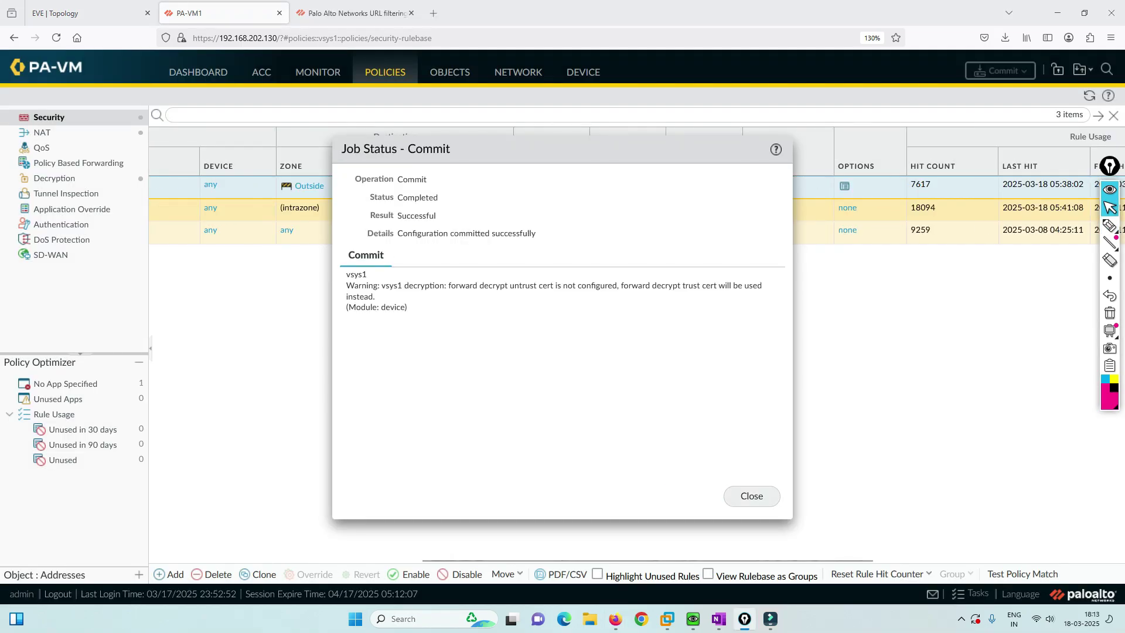
{"action": "left_click", "coordinate": [752, 495]}
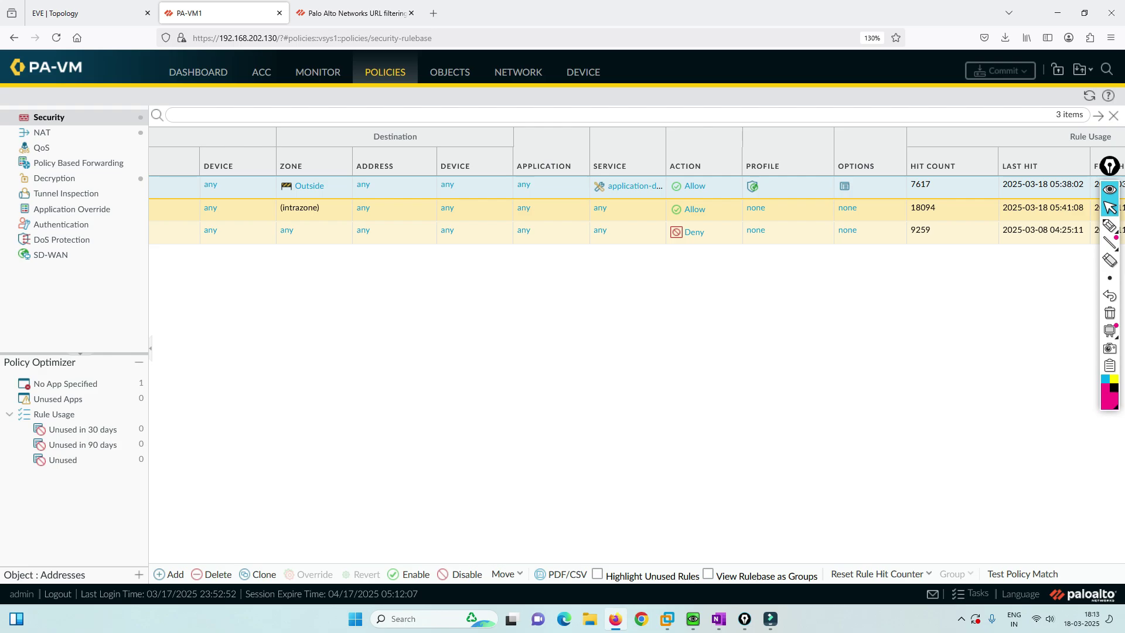
{"action": "left_click", "coordinate": [355, 13]}
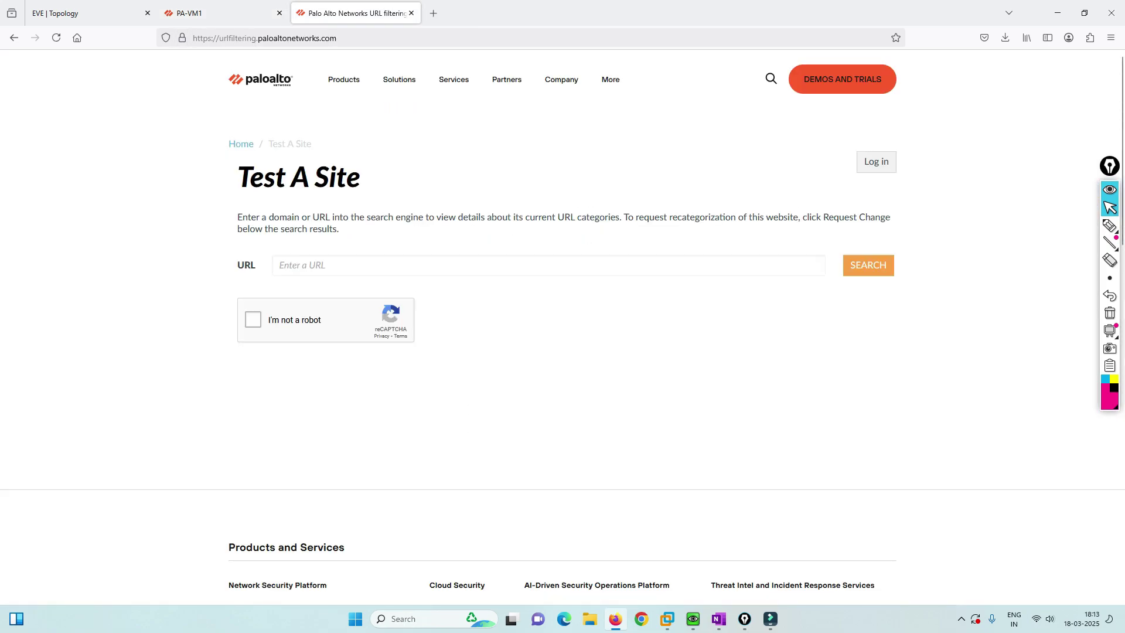
{"action": "left_click_drag", "start_coordinate": [339, 38], "coordinate": [191, 38]}
{"action": "key", "text": "Escape"}
{"action": "type", "text": "www"}
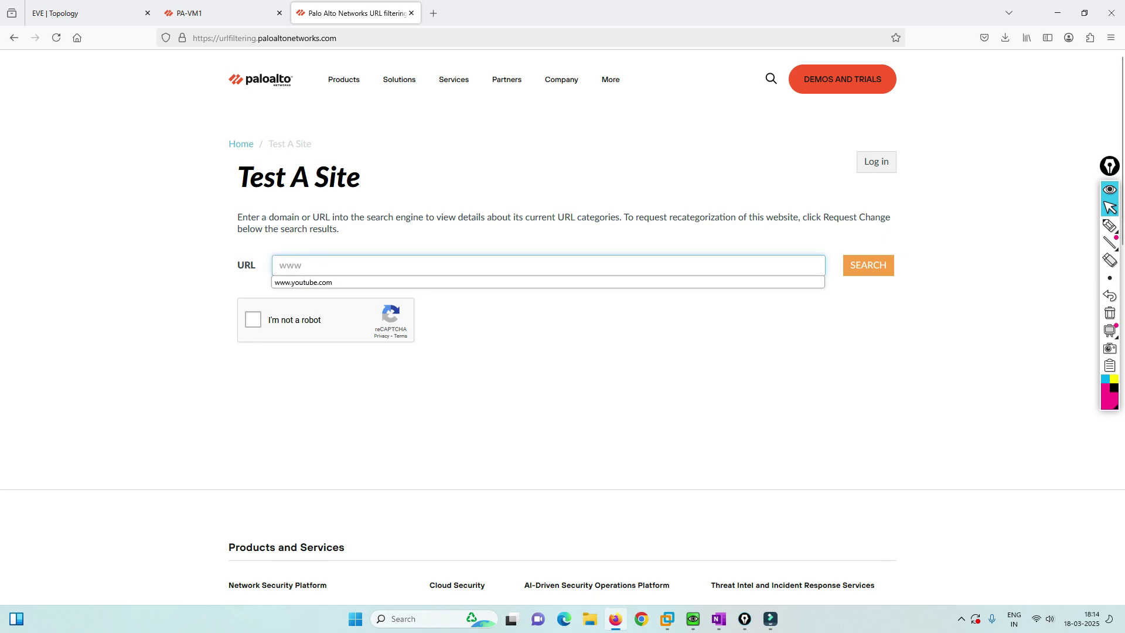
{"action": "key", "text": "Down"}
{"action": "key", "text": "Return"}
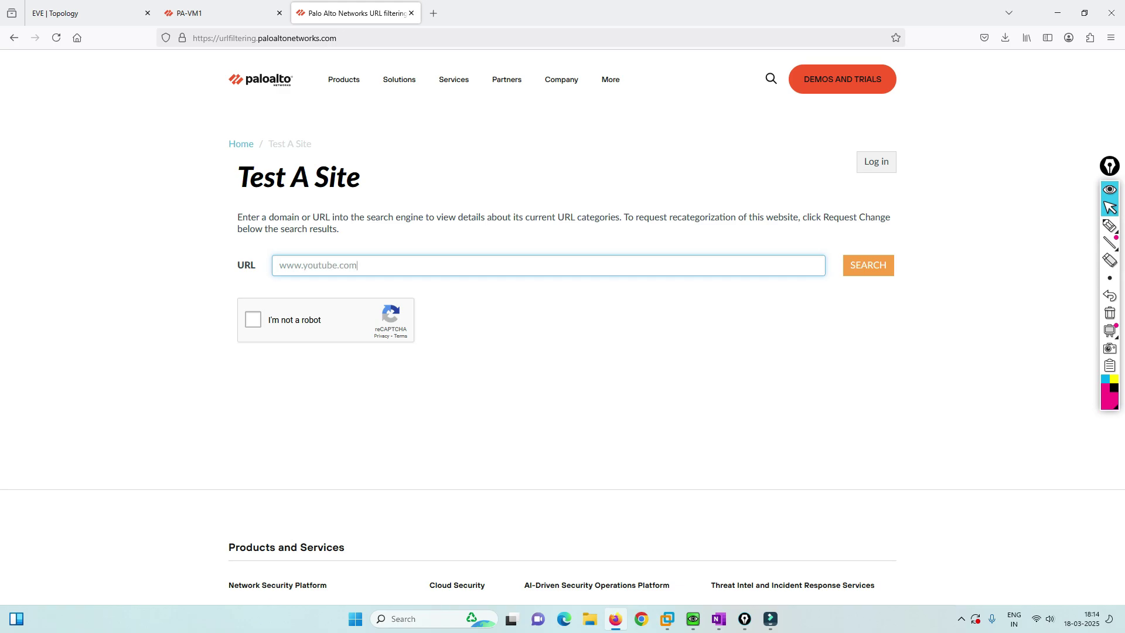
{"action": "left_click", "coordinate": [253, 319]}
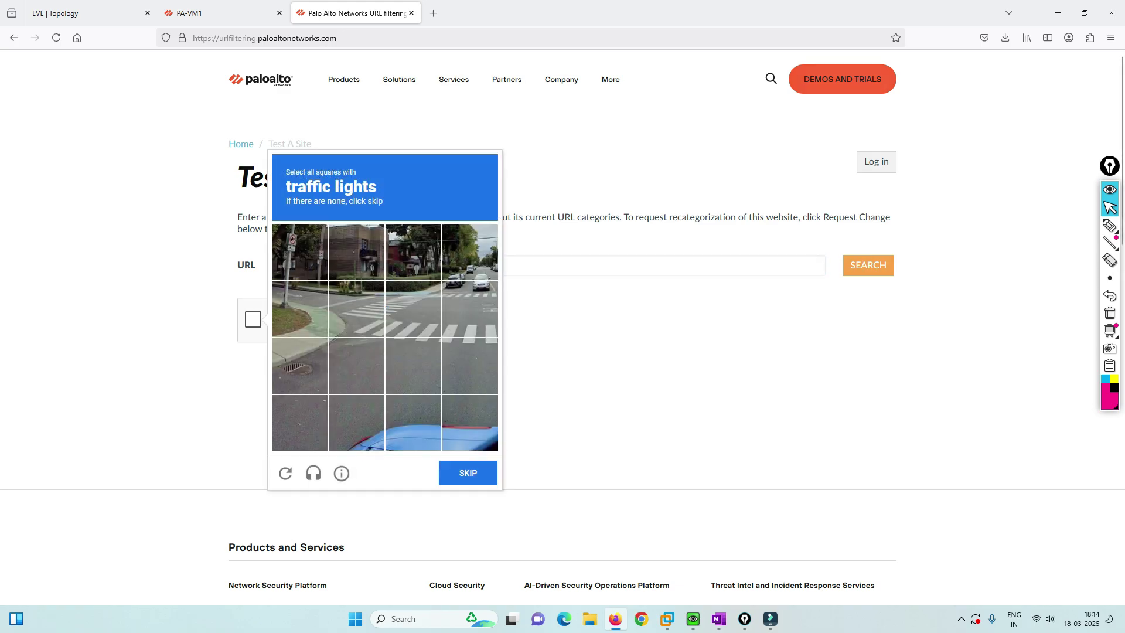
{"action": "left_click", "coordinate": [299, 252]}
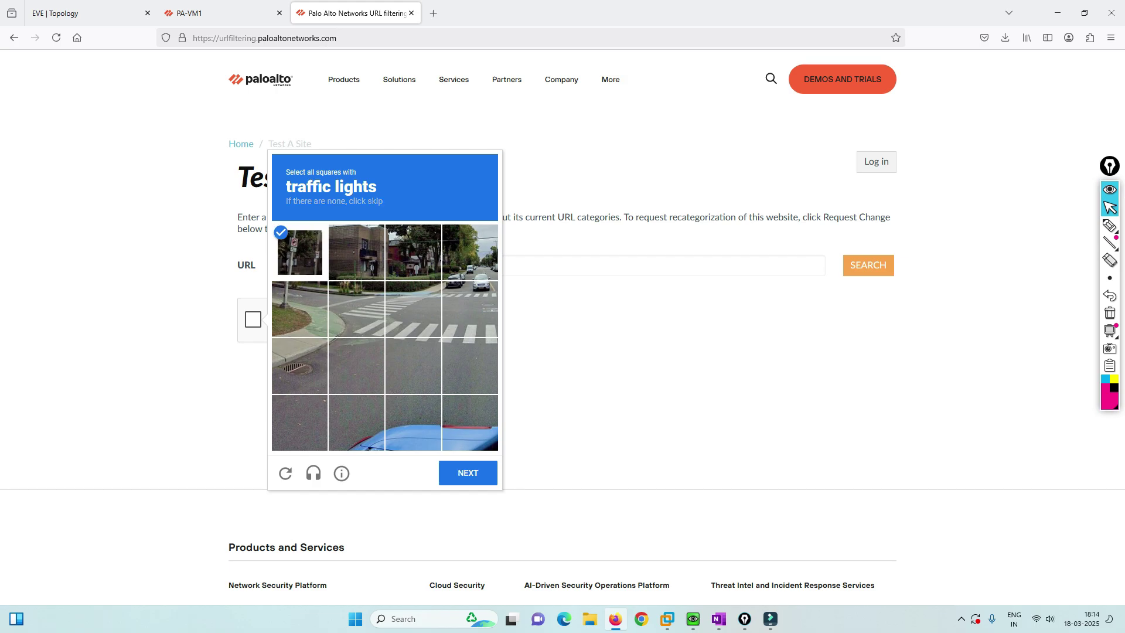
{"action": "left_click", "coordinate": [299, 309]}
{"action": "left_click", "coordinate": [468, 472]}
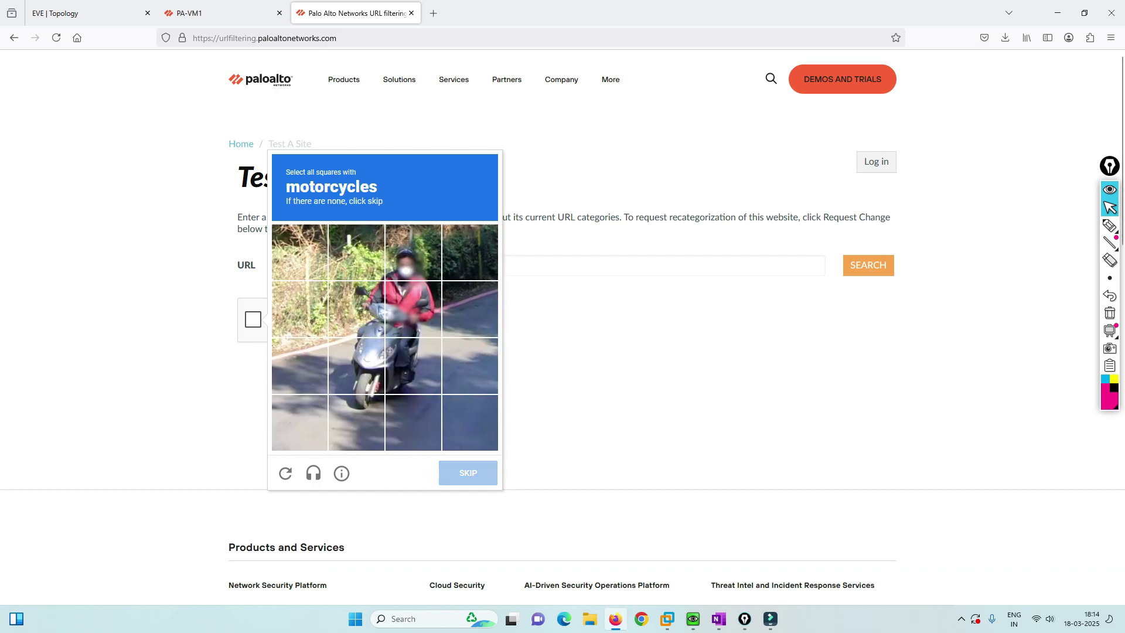
{"action": "left_click", "coordinate": [413, 309]}
{"action": "left_click", "coordinate": [413, 366]}
{"action": "left_click", "coordinate": [356, 366]}
{"action": "left_click", "coordinate": [356, 309]}
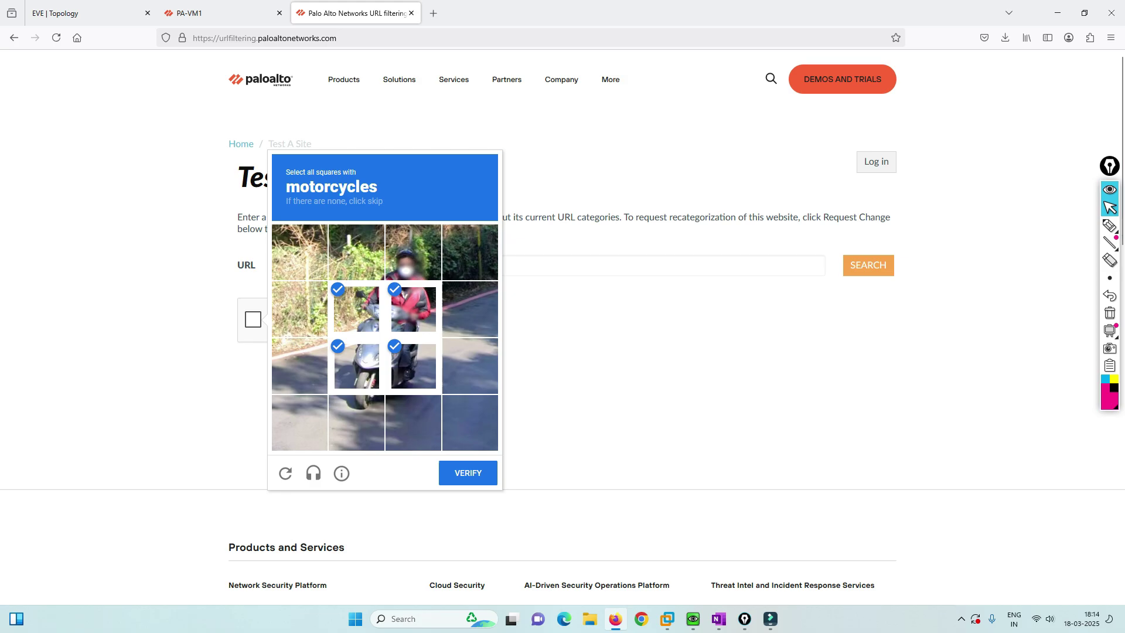
{"action": "left_click", "coordinate": [468, 472]}
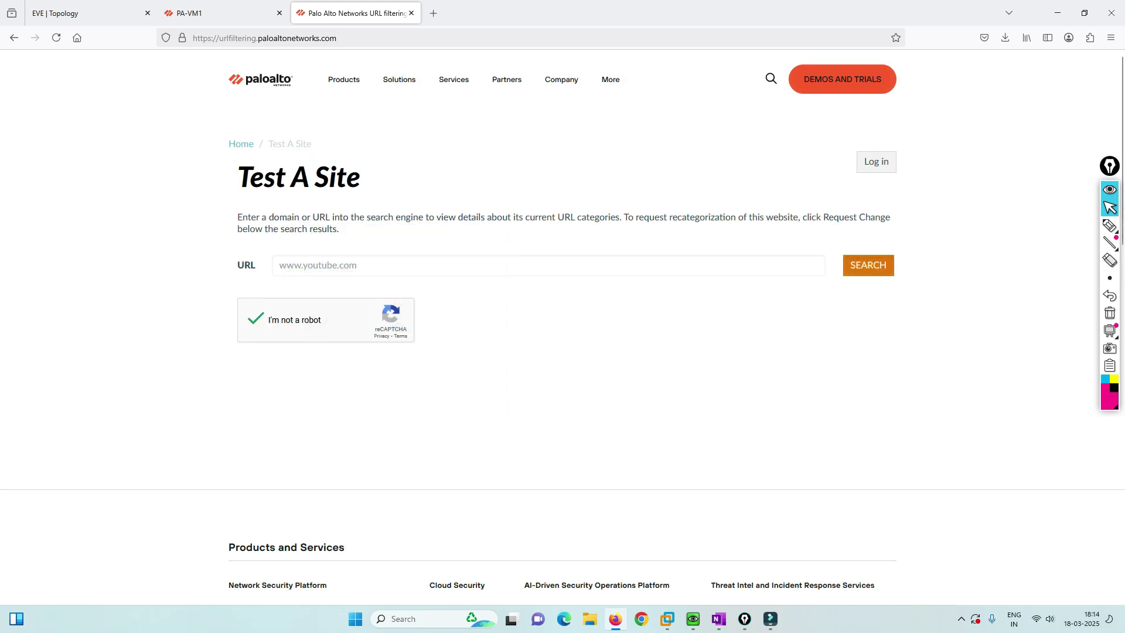
{"action": "left_click", "coordinate": [868, 265]}
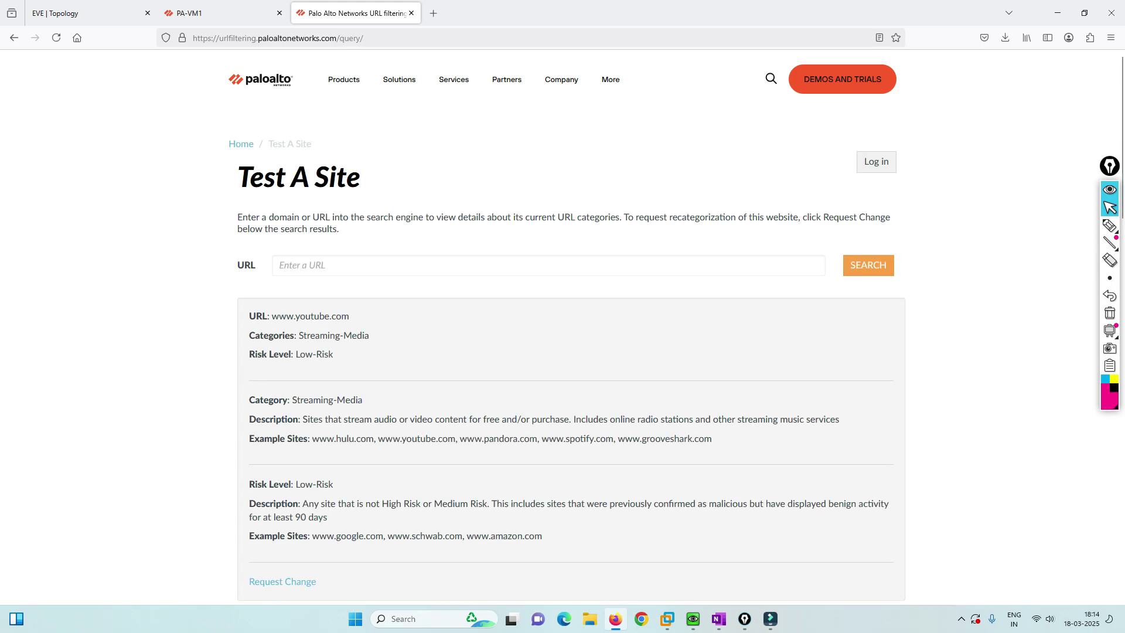
{"action": "mouse_move", "coordinate": [249, 335]}
{"action": "left_mouse_down"}
{"action": "mouse_move", "coordinate": [369, 336]}
{"action": "mouse_move", "coordinate": [249, 354]}
{"action": "left_mouse_up"}
{"action": "left_click", "coordinate": [369, 336]}
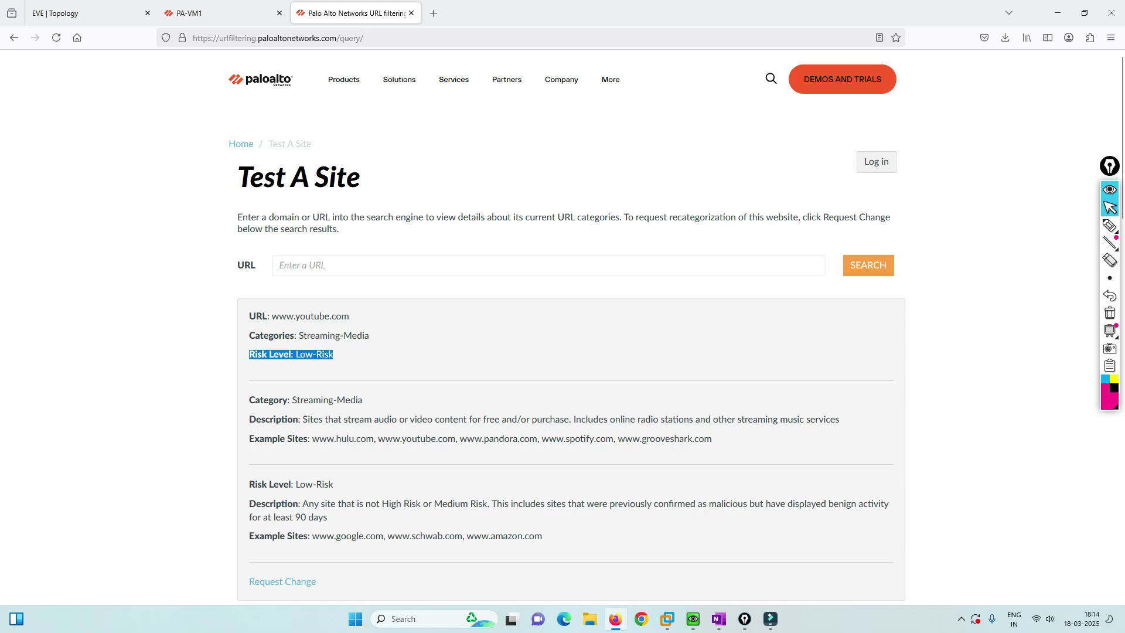
{"action": "left_click_drag", "start_coordinate": [369, 335], "coordinate": [297, 335]}
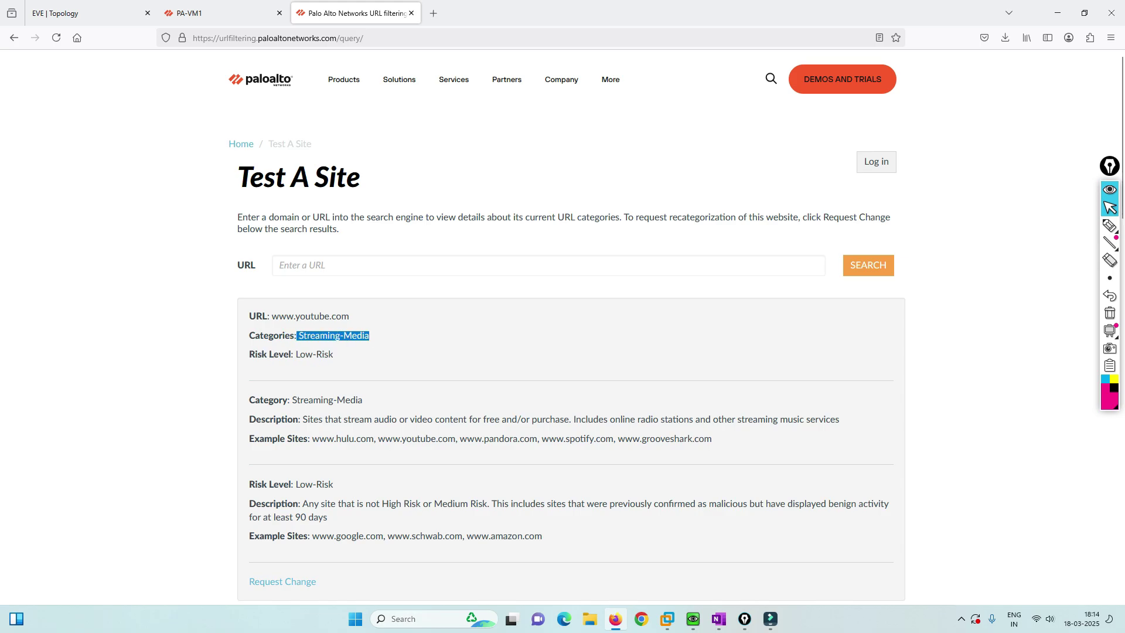
{"action": "left_click_drag", "start_coordinate": [365, 399], "coordinate": [292, 400]}
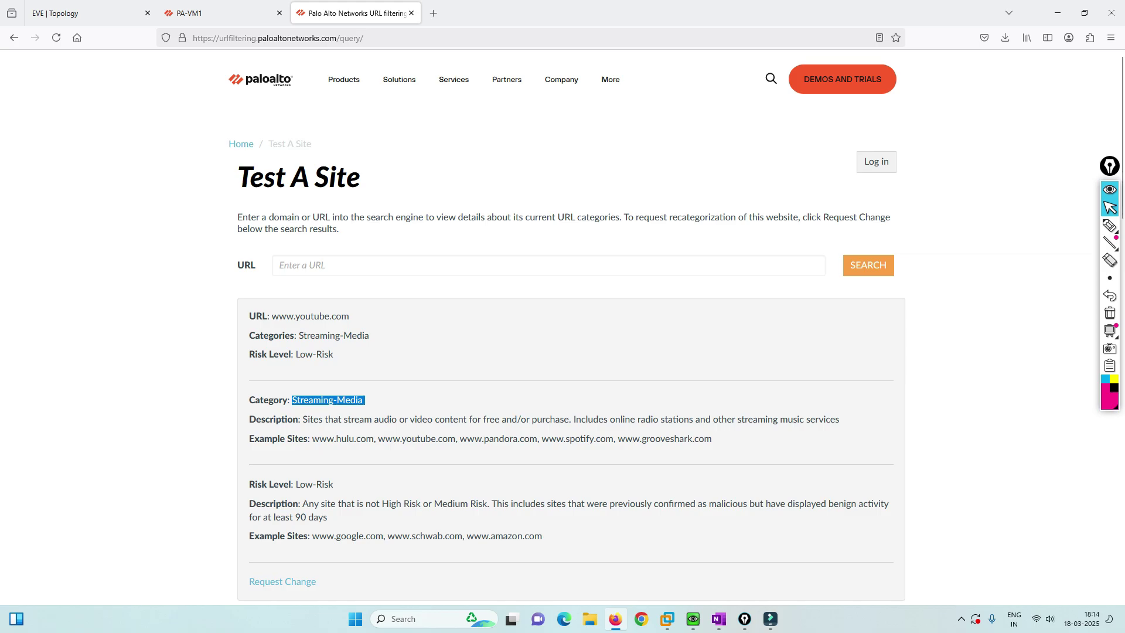
- In My-Lab-profile on the firewall, filter the categories by "strea", set streaming-media's site access to block, and save the profile
{"action": "left_click", "coordinate": [217, 13]}
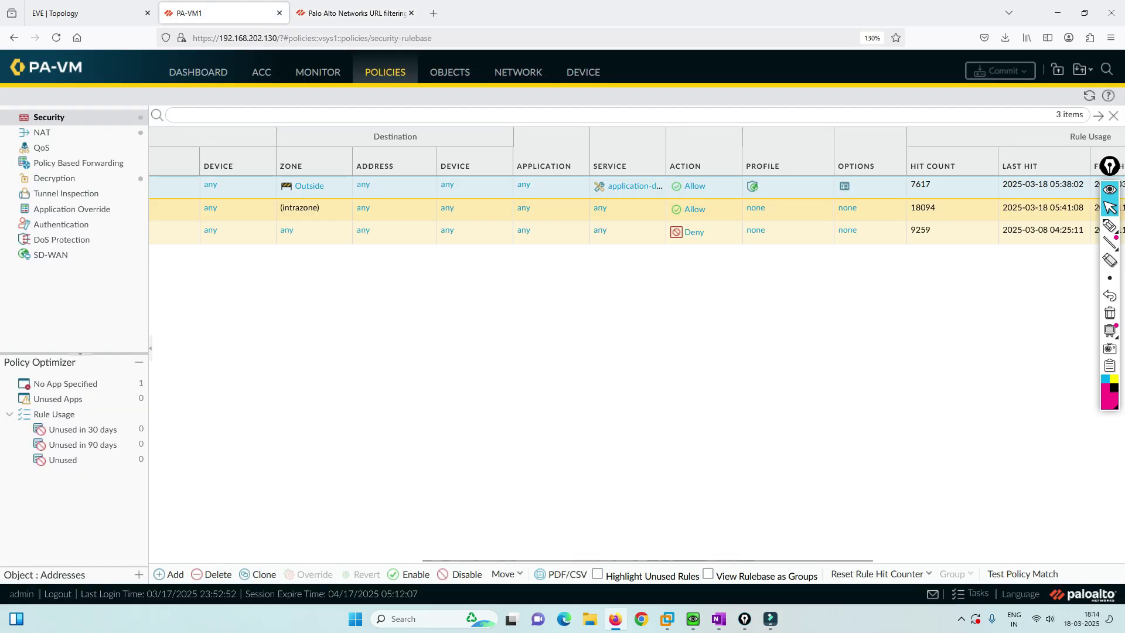
{"action": "left_click", "coordinate": [449, 73]}
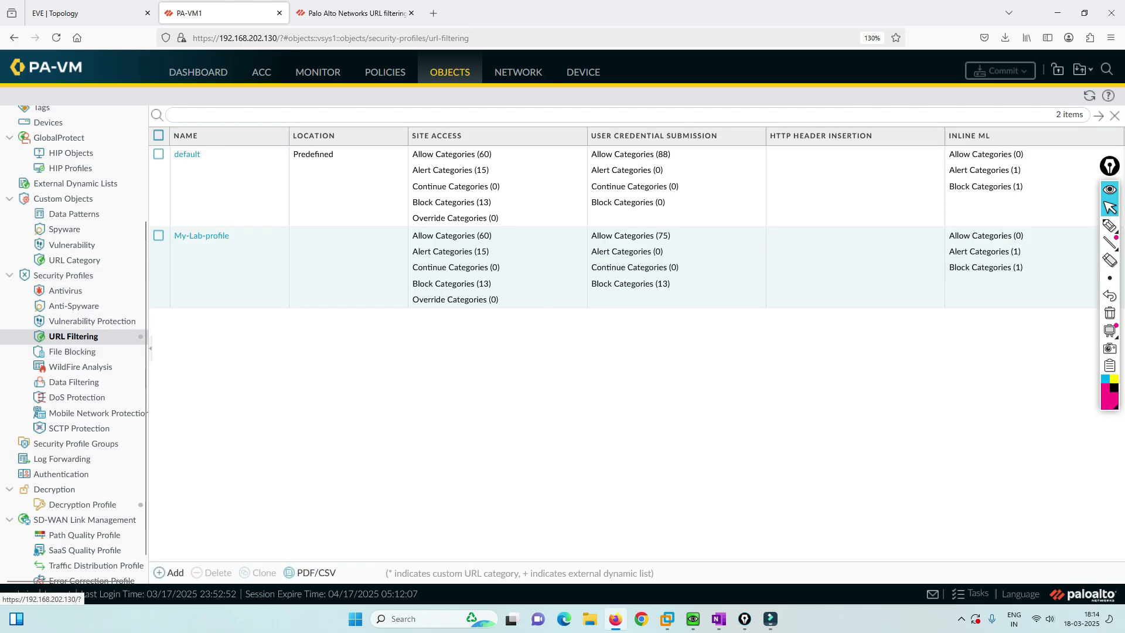
{"action": "left_click", "coordinate": [202, 235]}
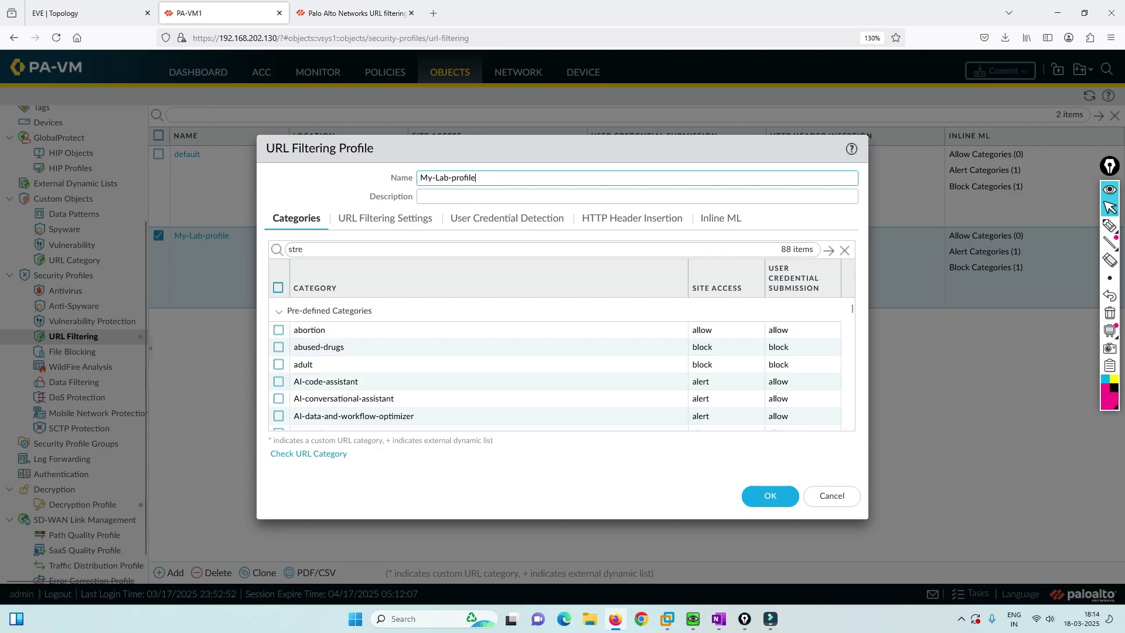
{"action": "double_click", "coordinate": [296, 249]}
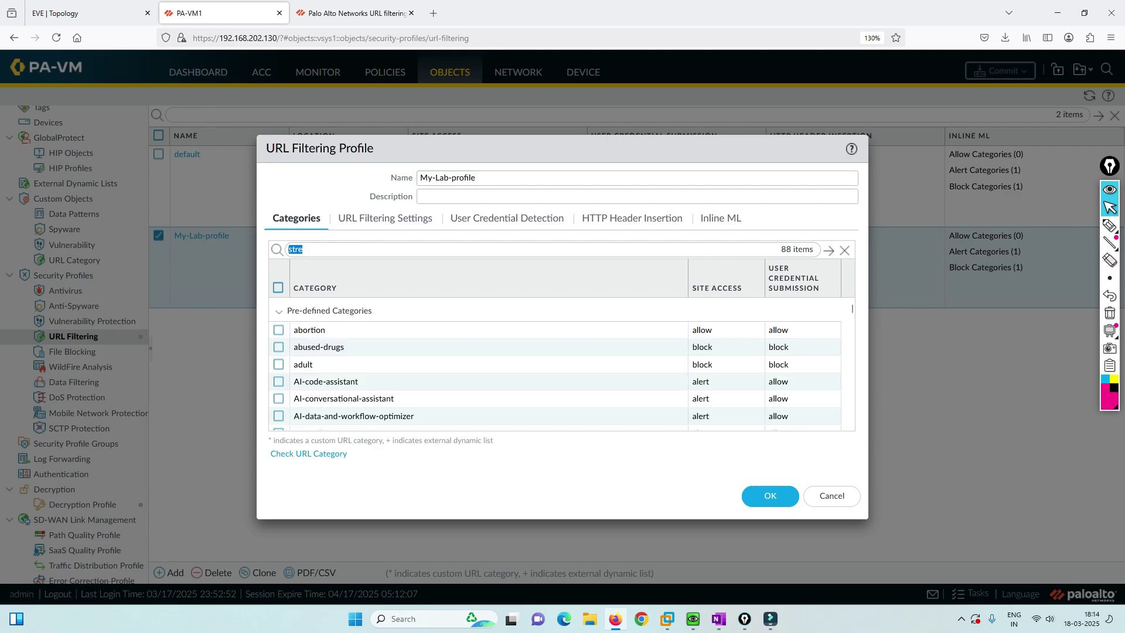
{"action": "type", "text": "strea"}
{"action": "key", "text": "Return"}
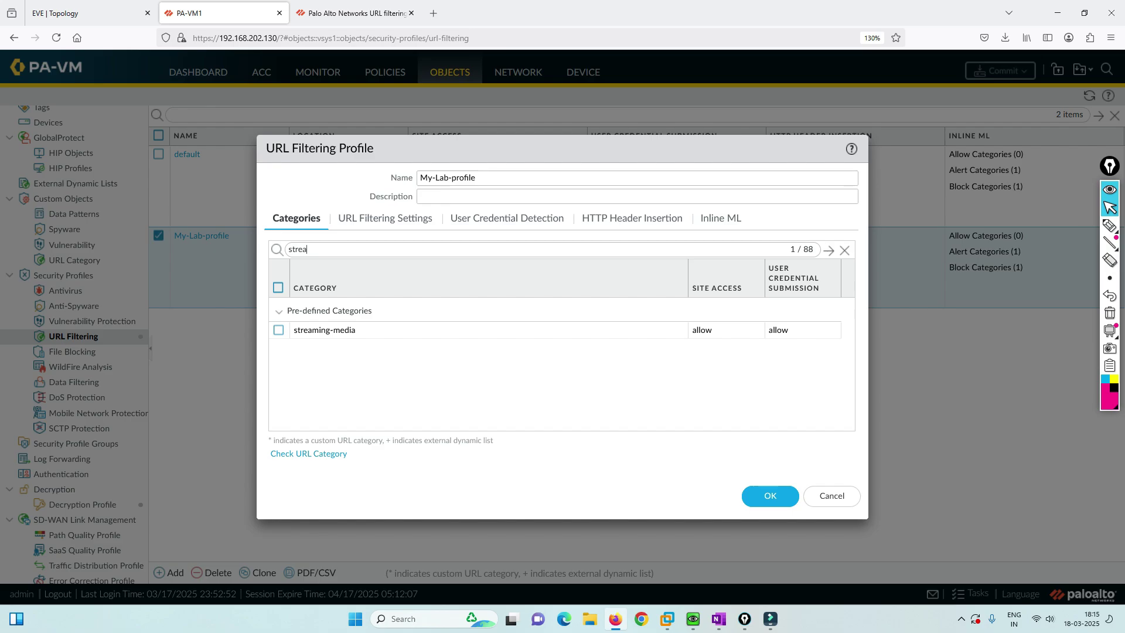
{"action": "left_click", "coordinate": [725, 330]}
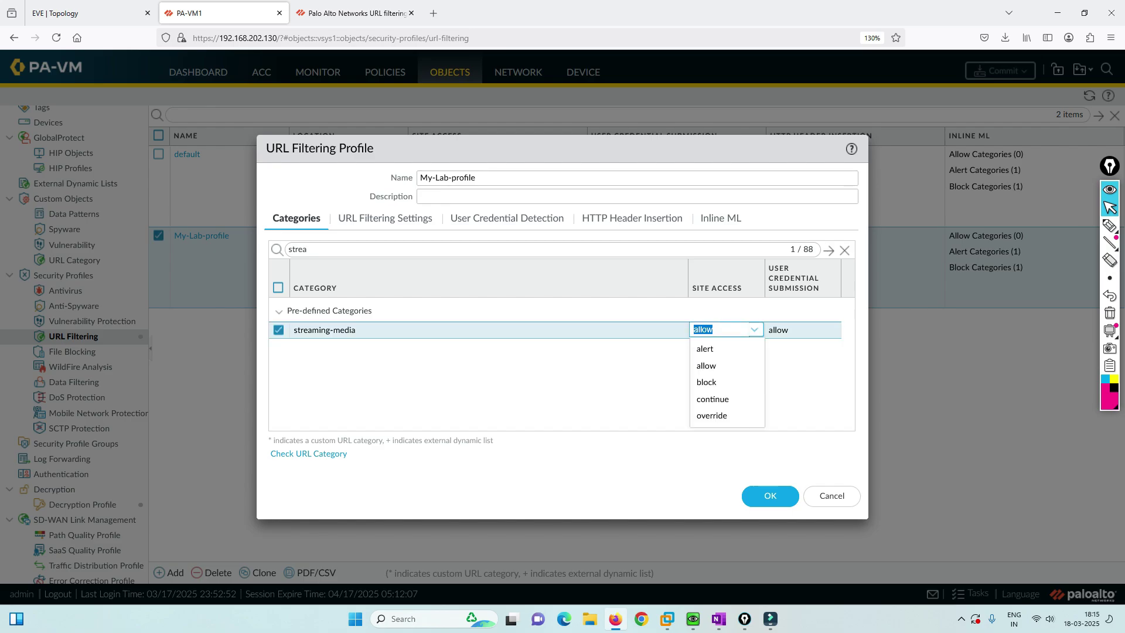
{"action": "left_click", "coordinate": [725, 382]}
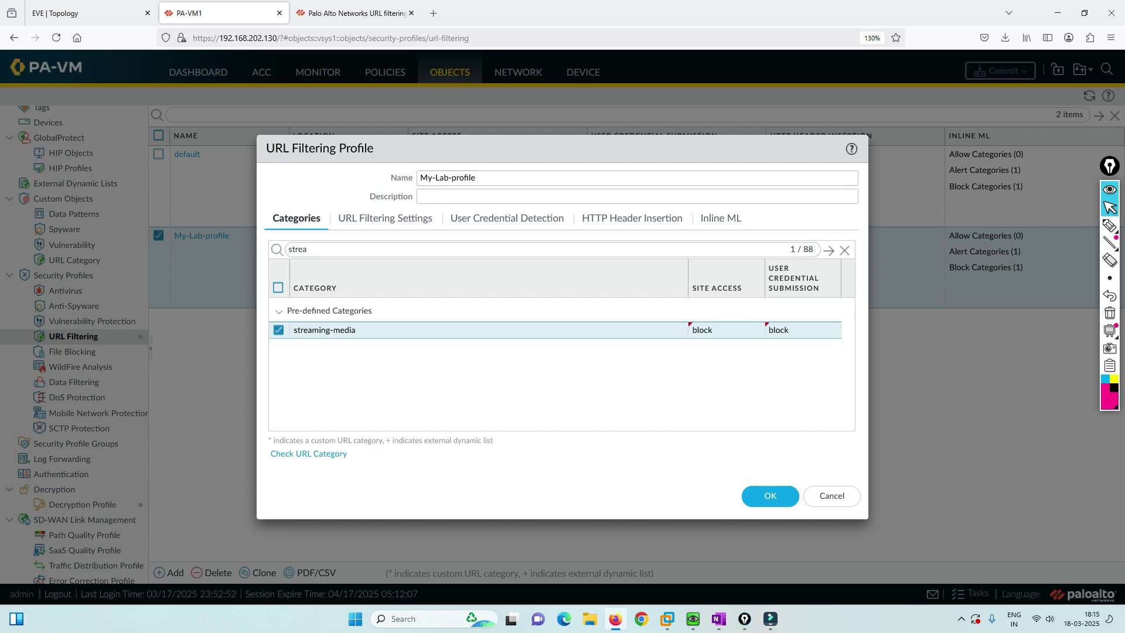
{"action": "left_click", "coordinate": [770, 495]}
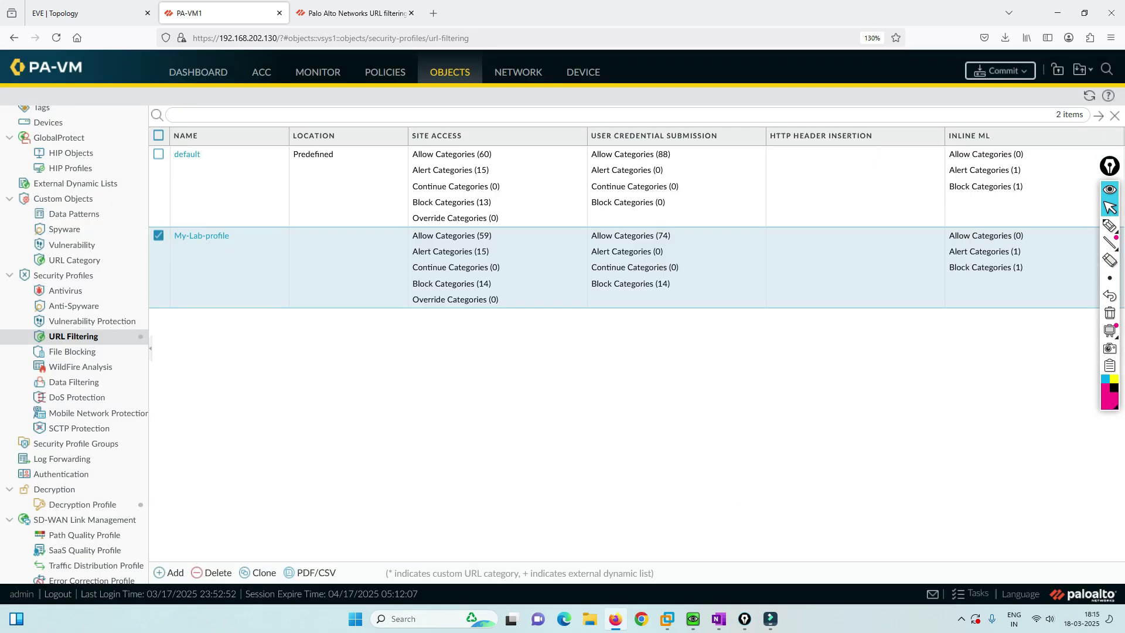
- Commit all changes to apply the updated My-Lab-profile to the running configuration
{"action": "left_click", "coordinate": [1000, 71]}
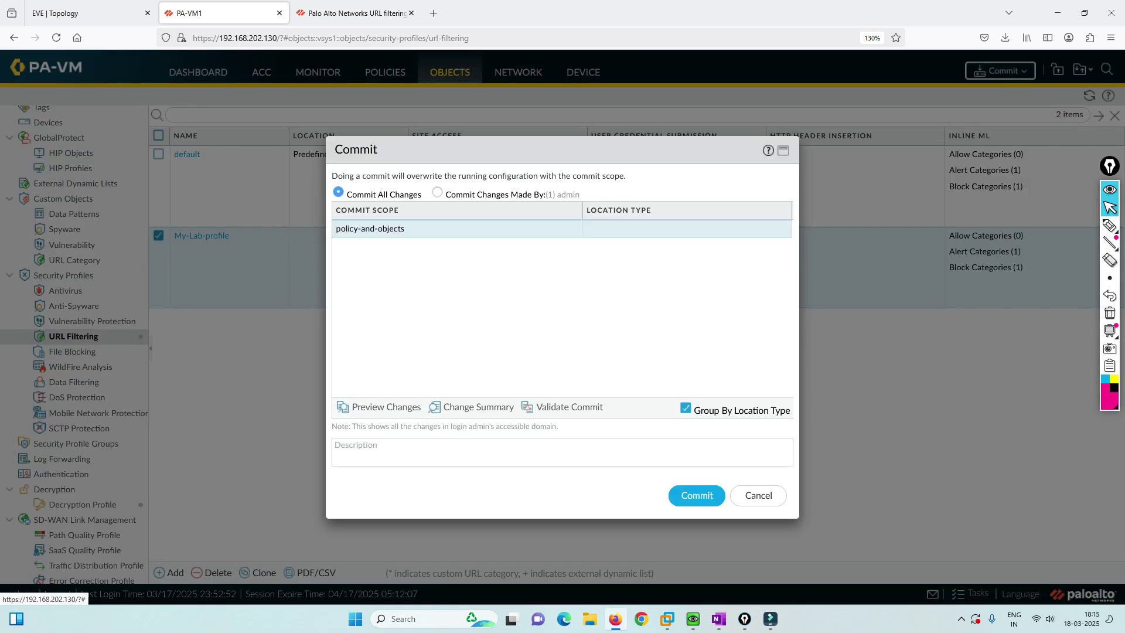
{"action": "left_click", "coordinate": [697, 496]}
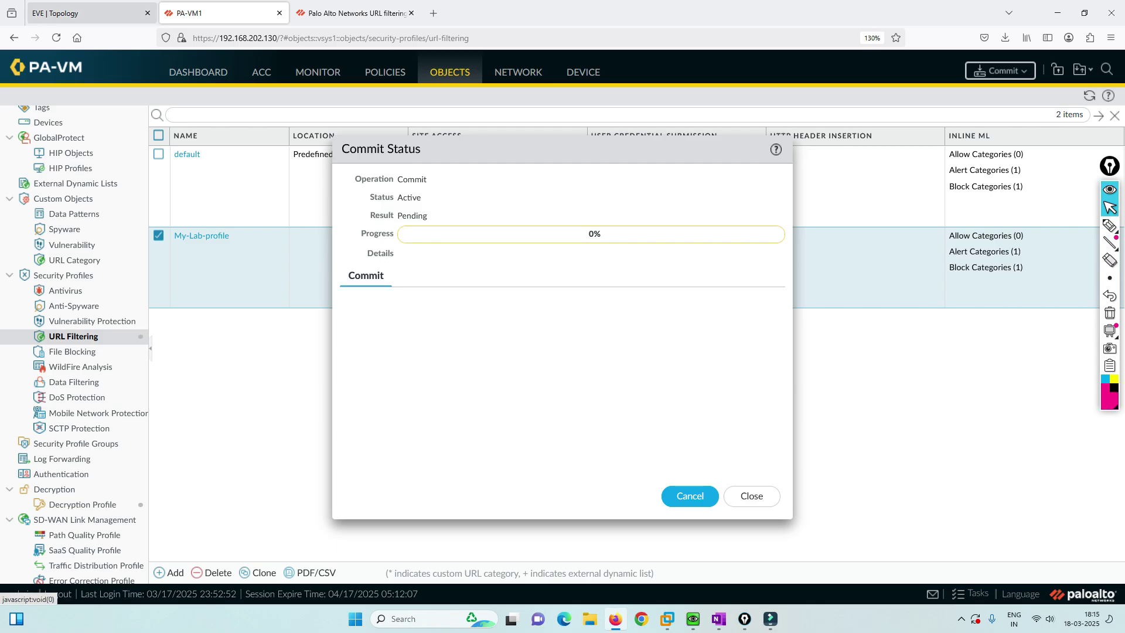
- Open the Win node's console from the EVE topology, launch Google Chrome in it, and move the console window aside
{"action": "left_click", "coordinate": [86, 12]}
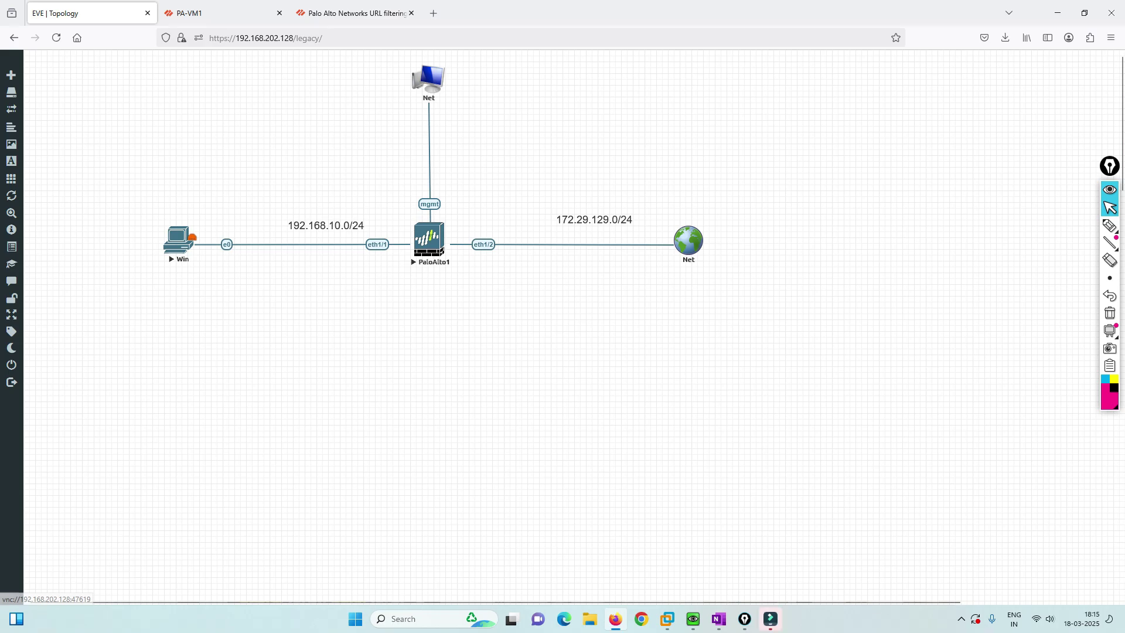
{"action": "left_click", "coordinate": [192, 237]}
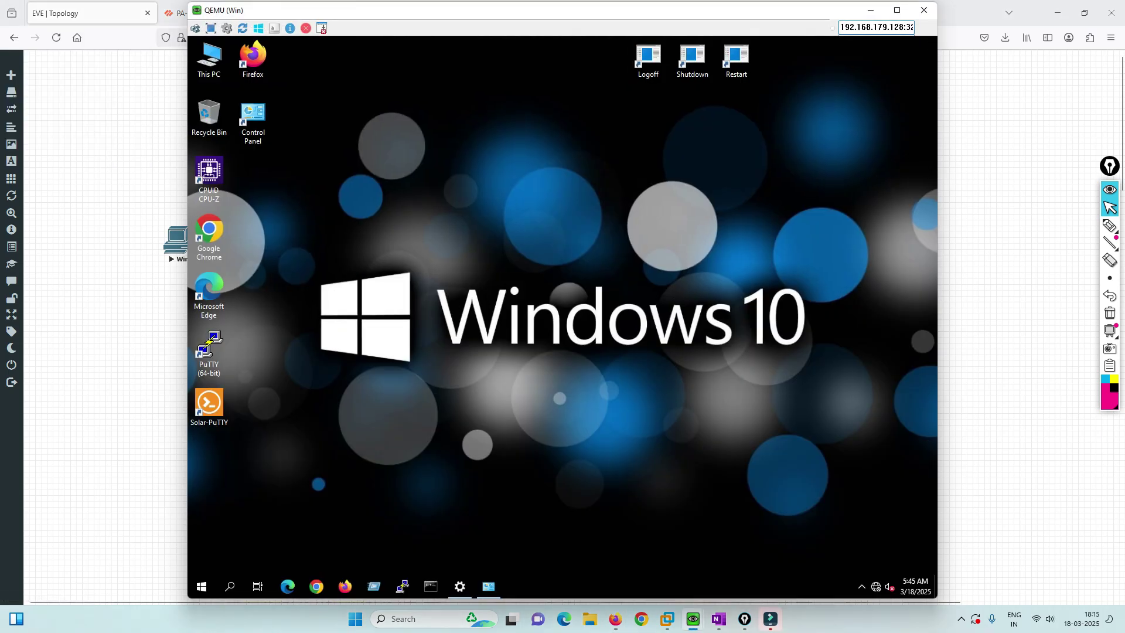
{"action": "left_click", "coordinate": [324, 591]}
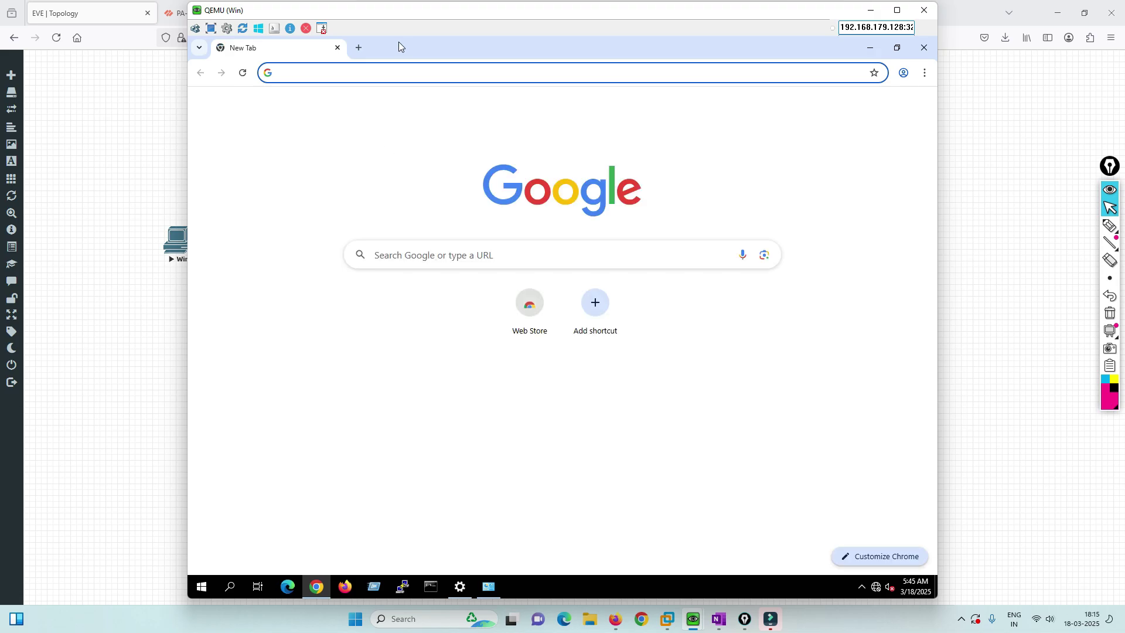
{"action": "left_click_drag", "start_coordinate": [394, 18], "coordinate": [590, 25]}
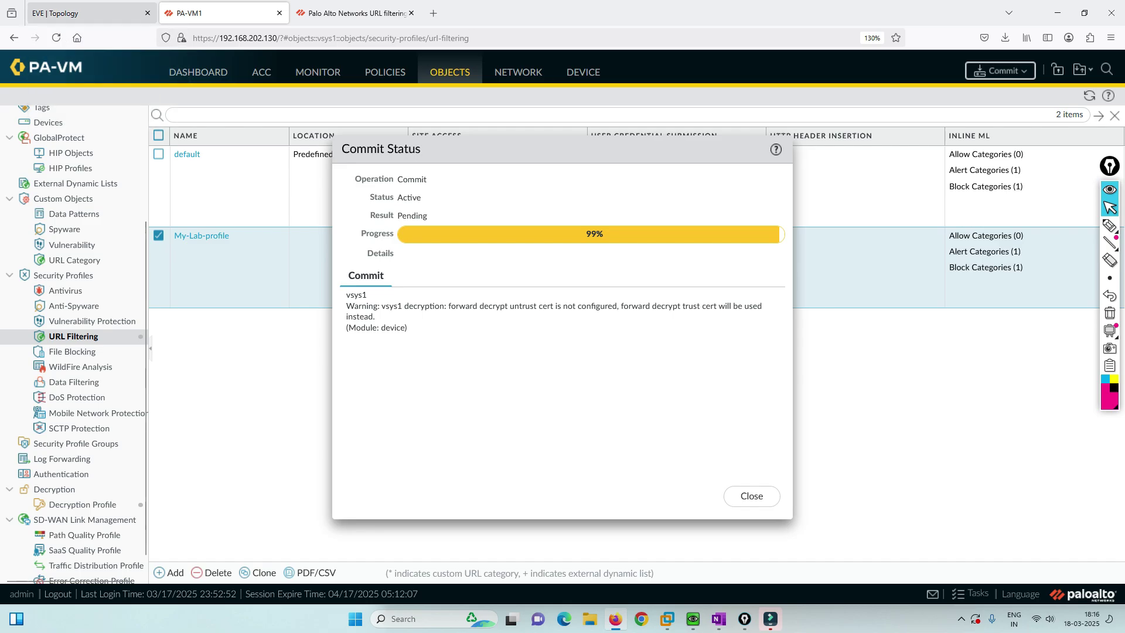
- Close the older Win console that shows Firefox, check the firewall's commit status, and return to the EVE topology
{"action": "mouse_move", "coordinate": [88, 13]}
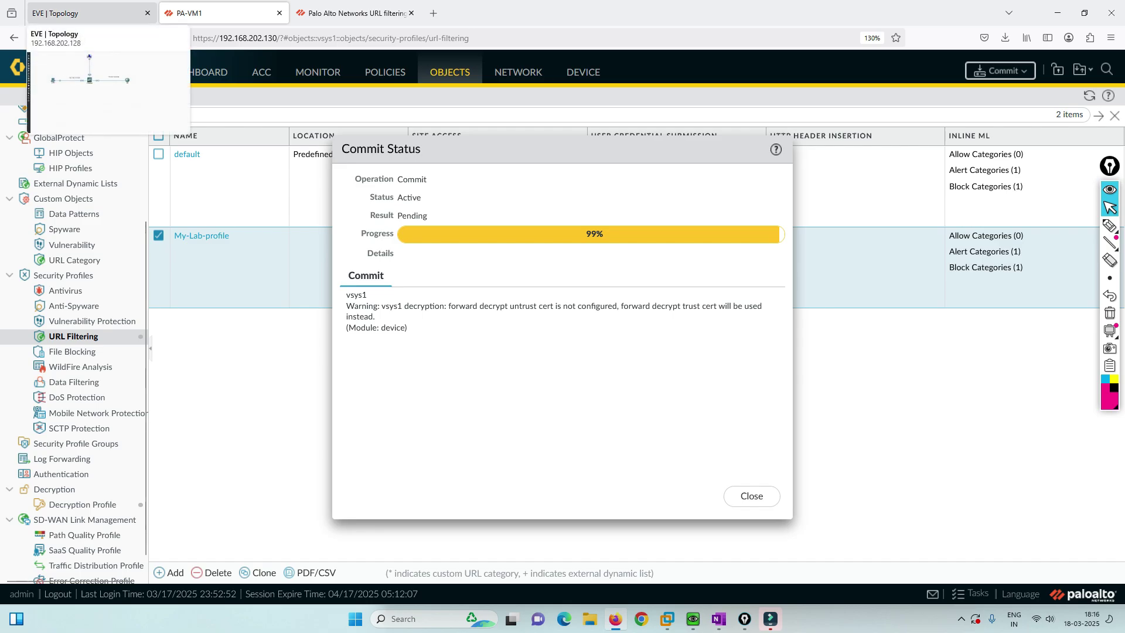
{"action": "left_click", "coordinate": [88, 13]}
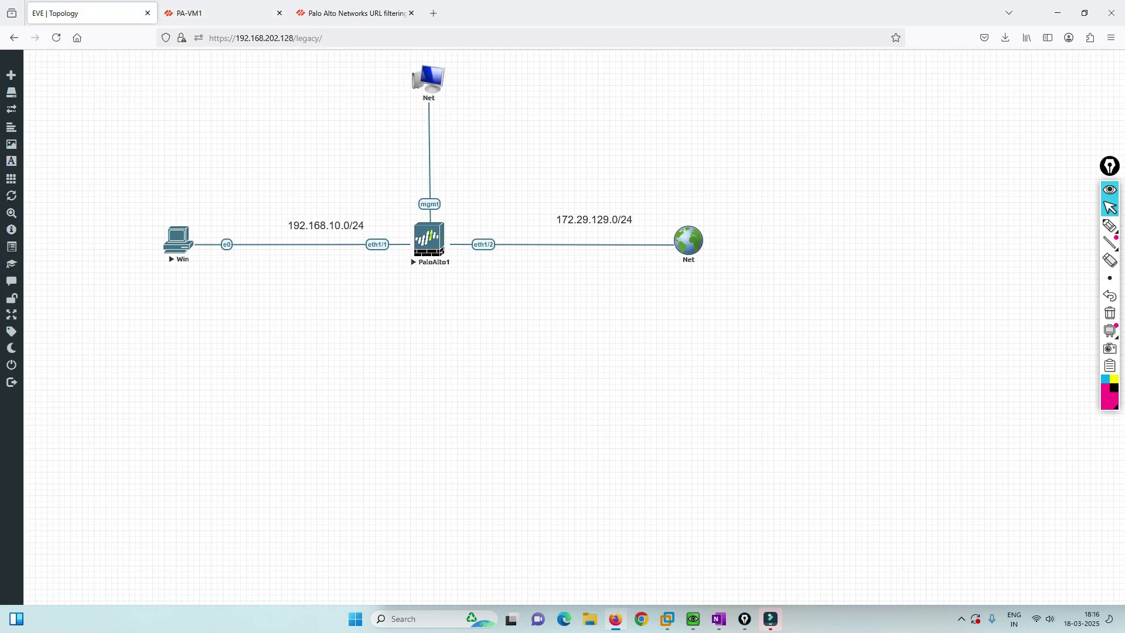
{"action": "mouse_move", "coordinate": [745, 619]}
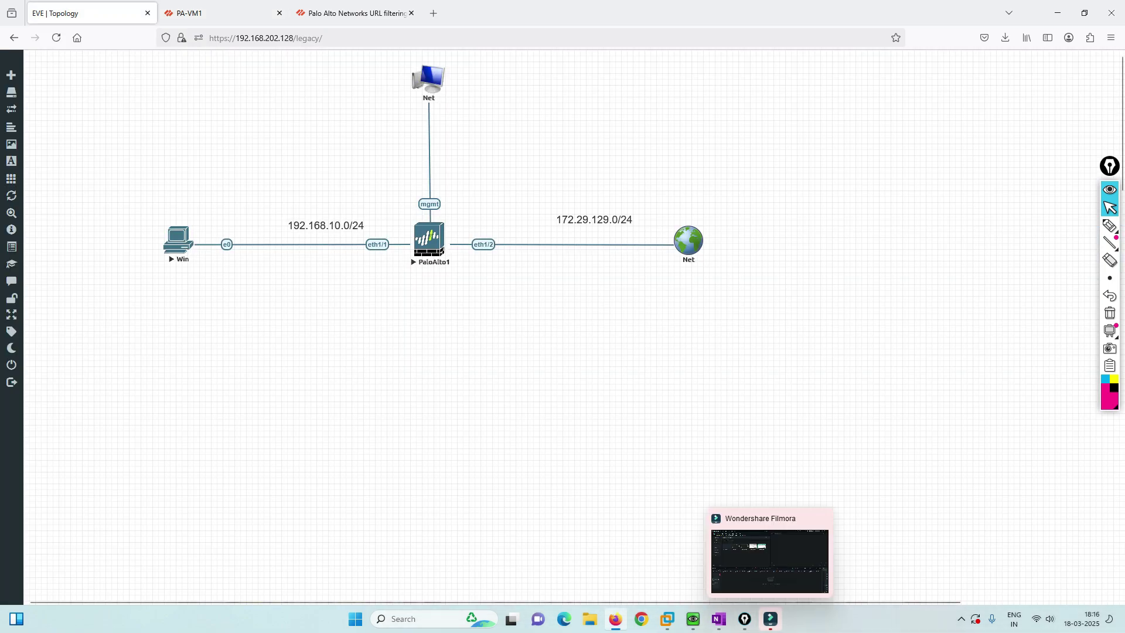
{"action": "mouse_move", "coordinate": [693, 619]}
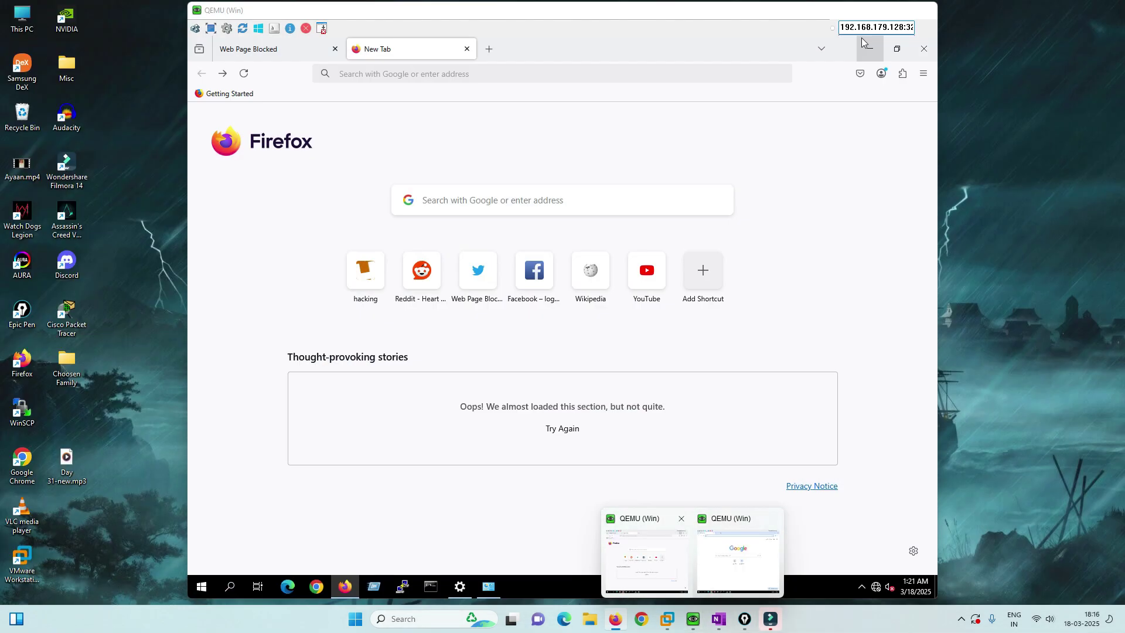
{"action": "left_click", "coordinate": [681, 518]}
{"action": "left_click", "coordinate": [692, 560]}
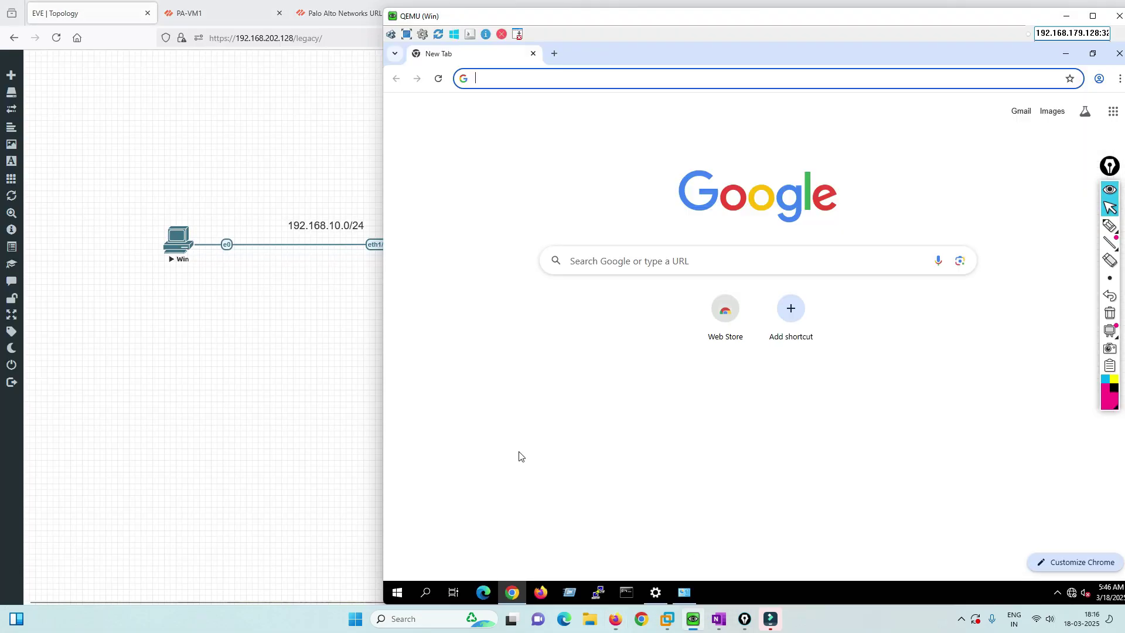
{"action": "left_click", "coordinate": [223, 13]}
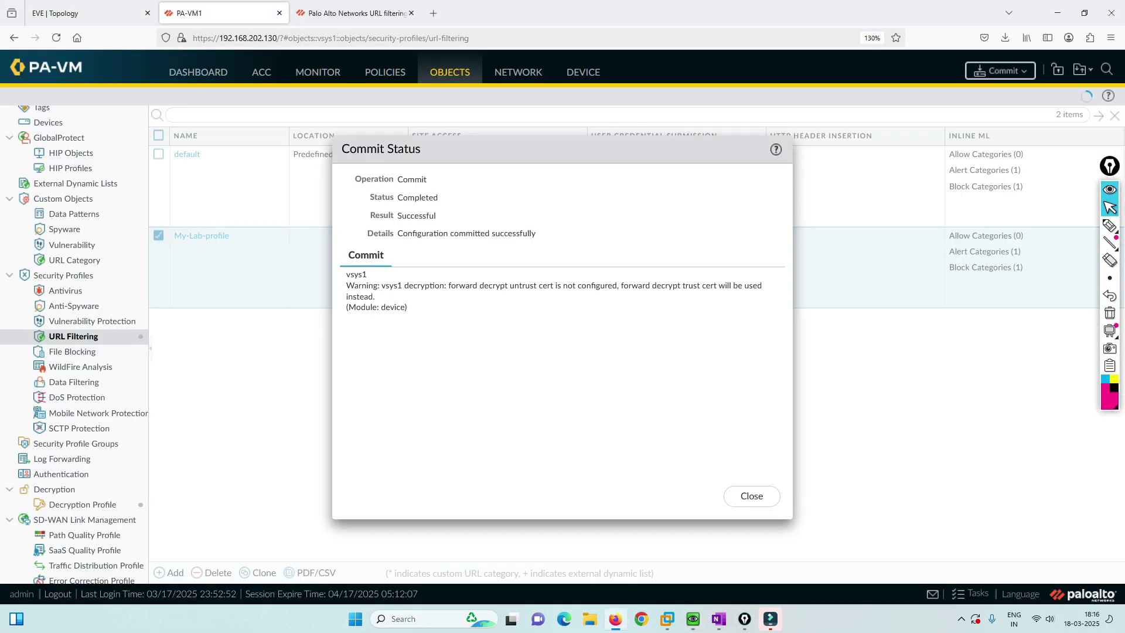
{"action": "left_click", "coordinate": [86, 12]}
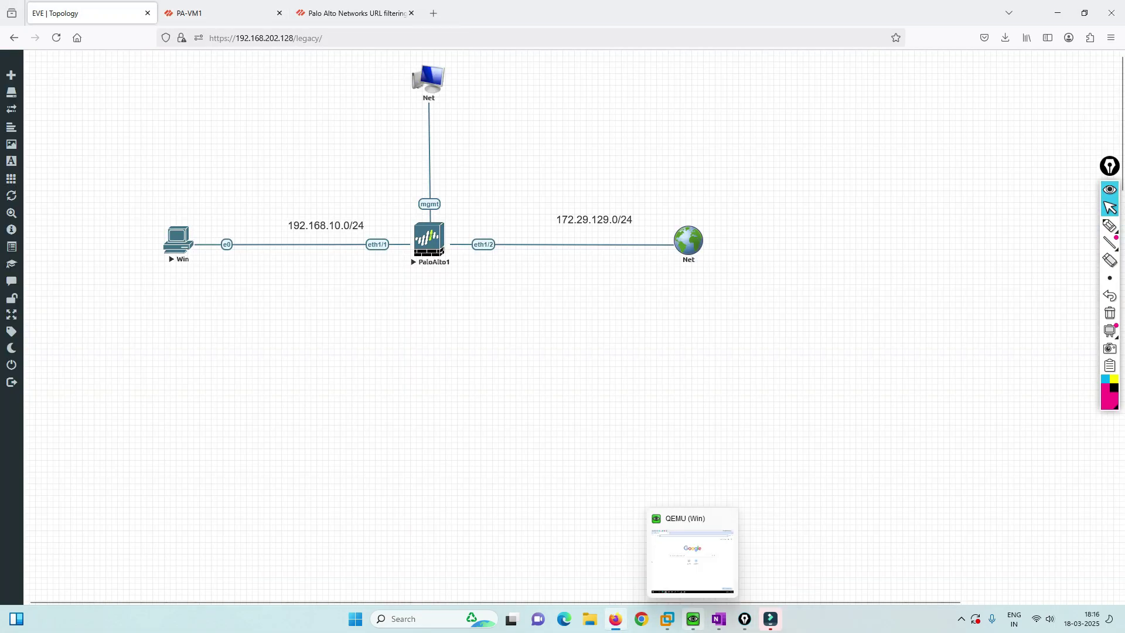
- Bring up the Win console, reposition its window, and load youtube.com in Chrome to test the streaming-media block
{"action": "left_click", "coordinate": [692, 619]}
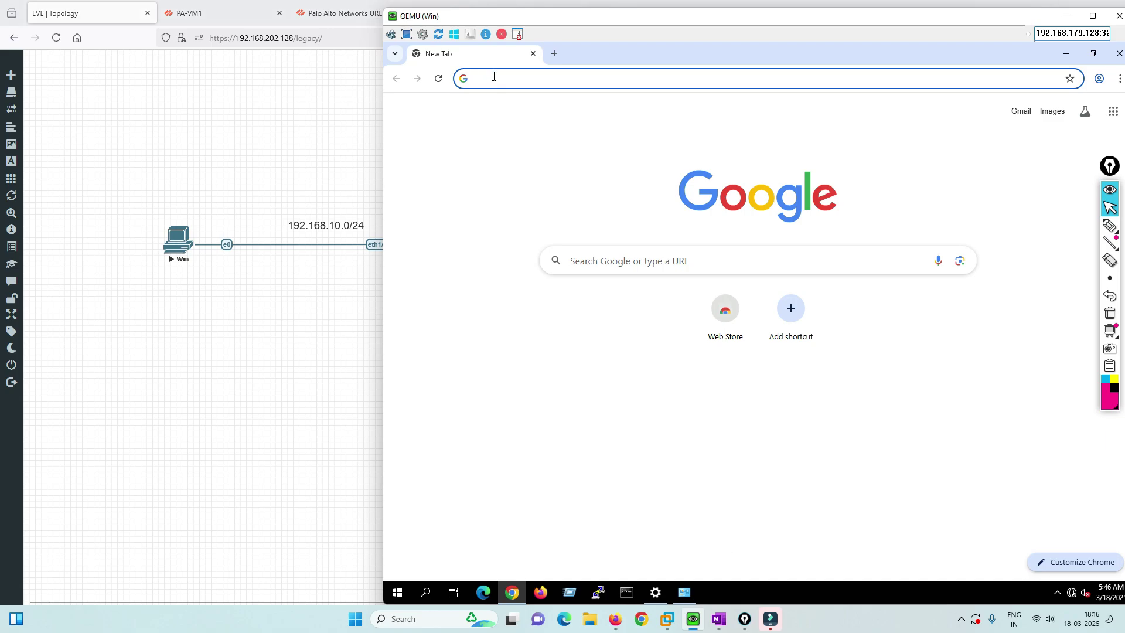
{"action": "left_click_drag", "start_coordinate": [583, 41], "coordinate": [465, 41]}
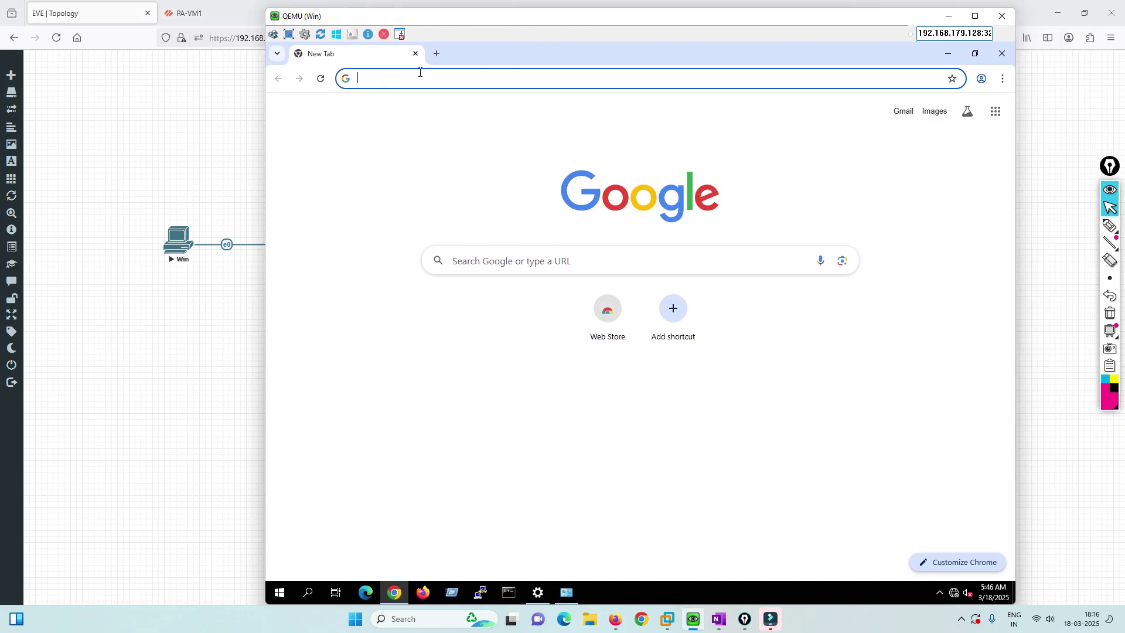
{"action": "left_click", "coordinate": [392, 84]}
{"action": "type", "text": "you"}
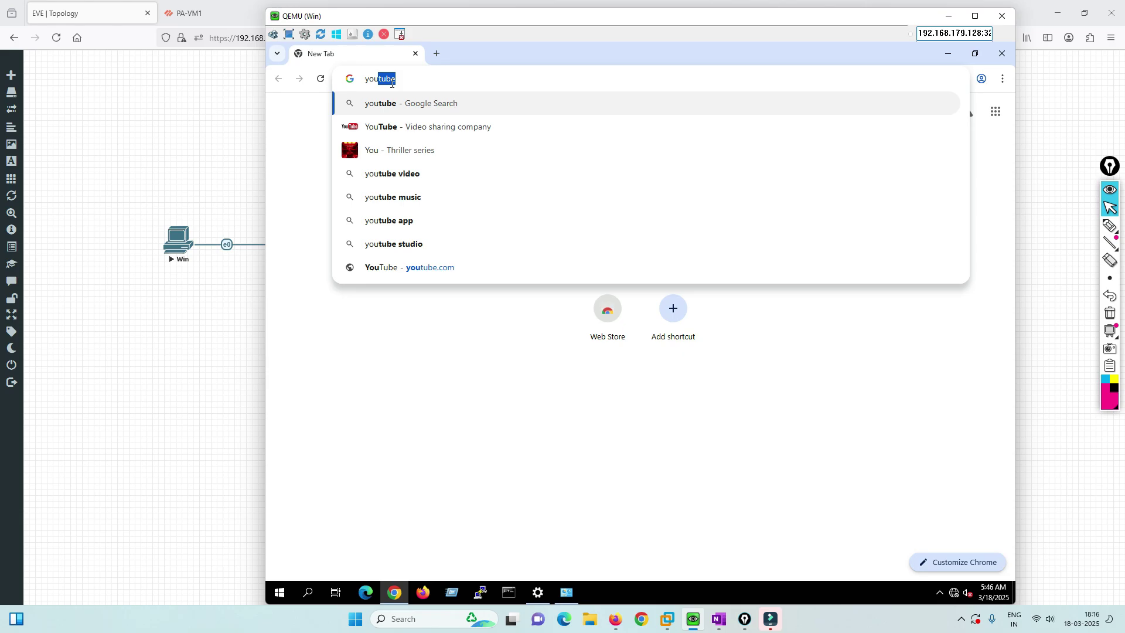
{"action": "type", "text": "tube.com"}
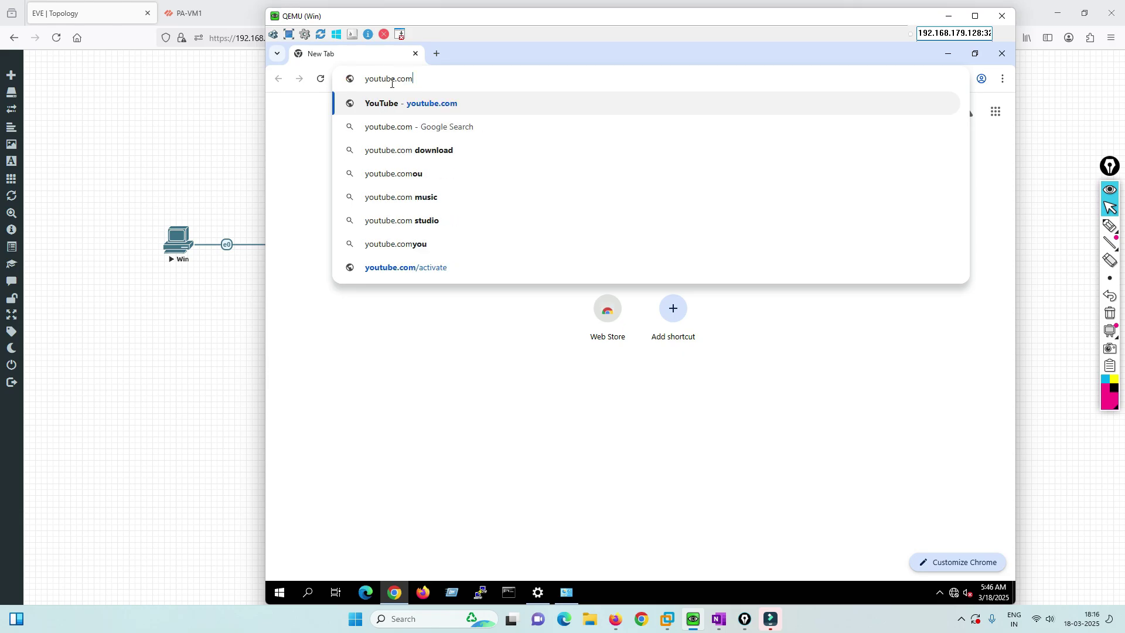
{"action": "key", "text": "Return"}
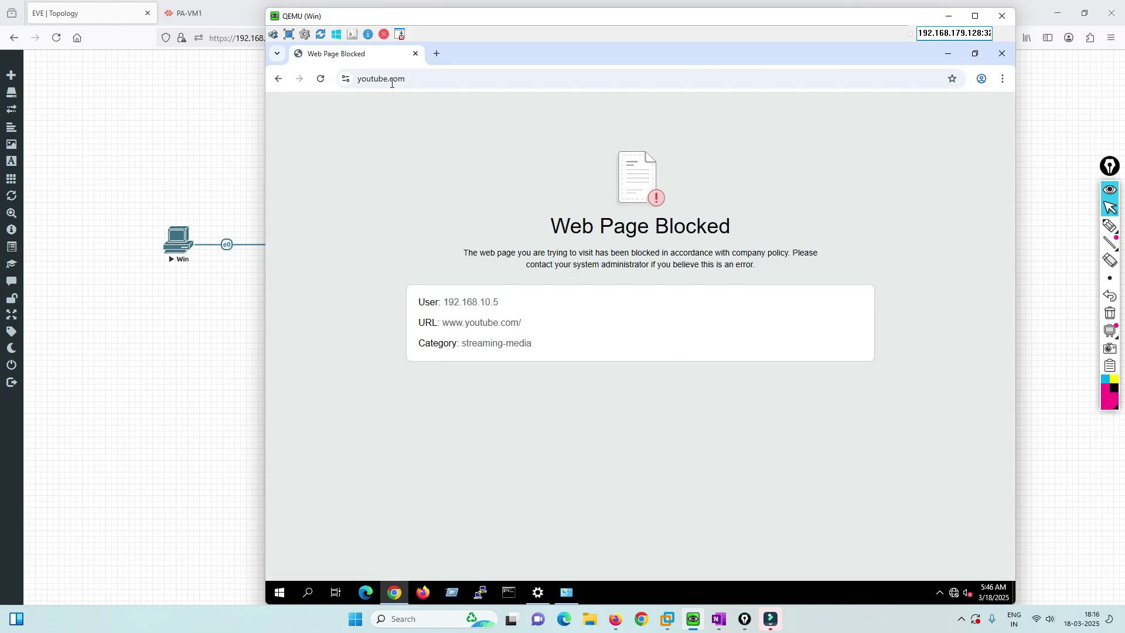
{"action": "left_click_drag", "start_coordinate": [534, 343], "coordinate": [405, 297]}
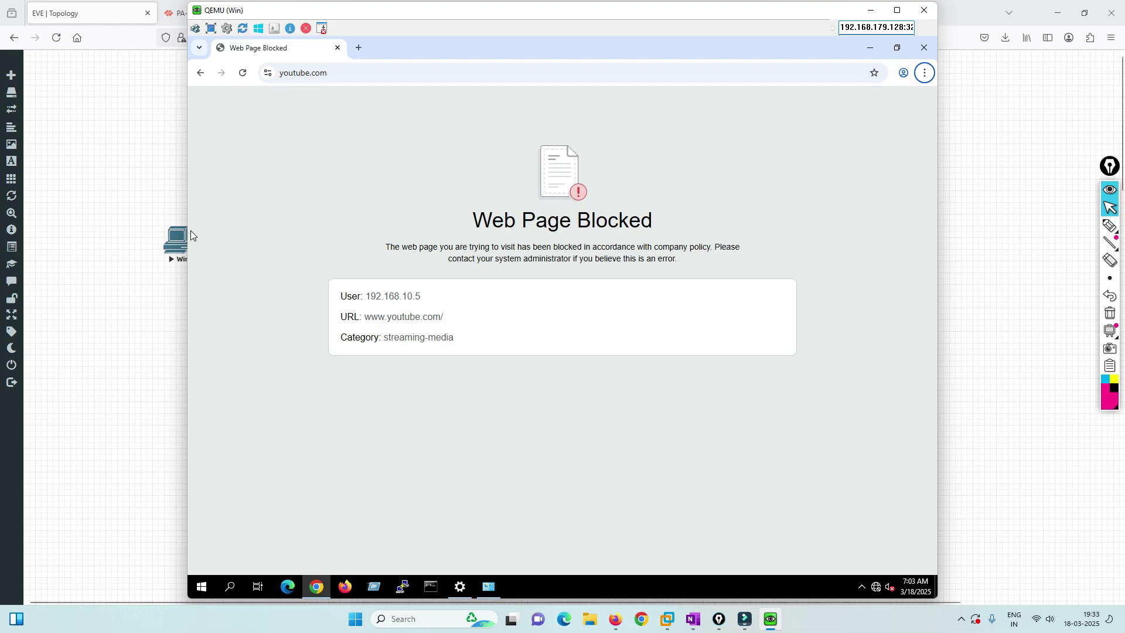
- Return to the PA-VM1 firewall and disable the Internal-External rule in the decryption policies
{"action": "left_click", "coordinate": [176, 147]}
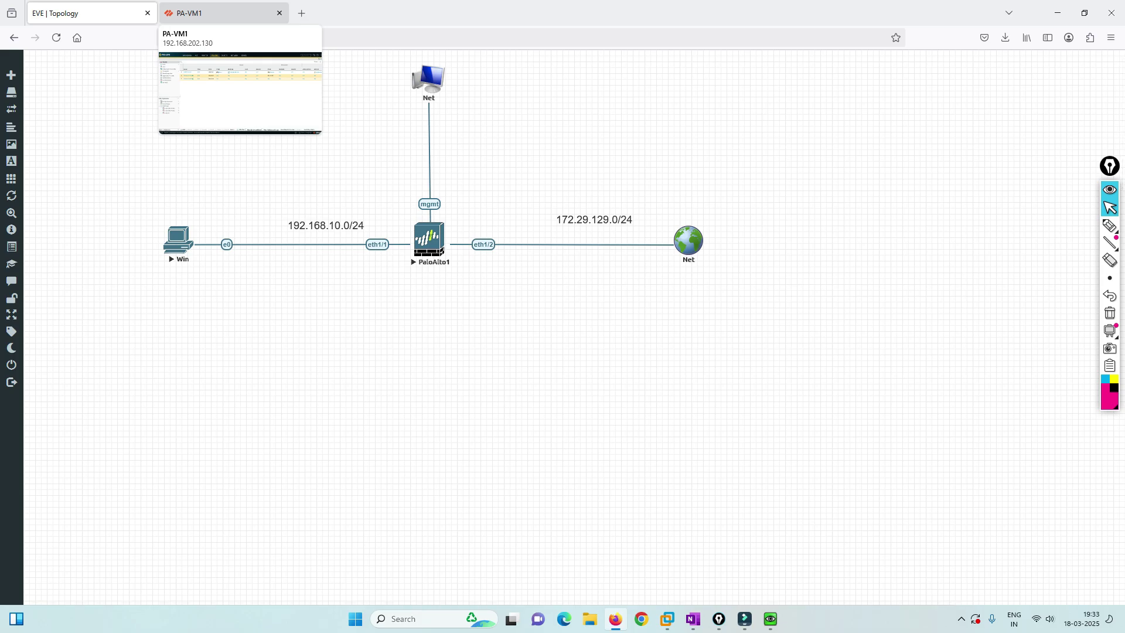
{"action": "left_click", "coordinate": [223, 12]}
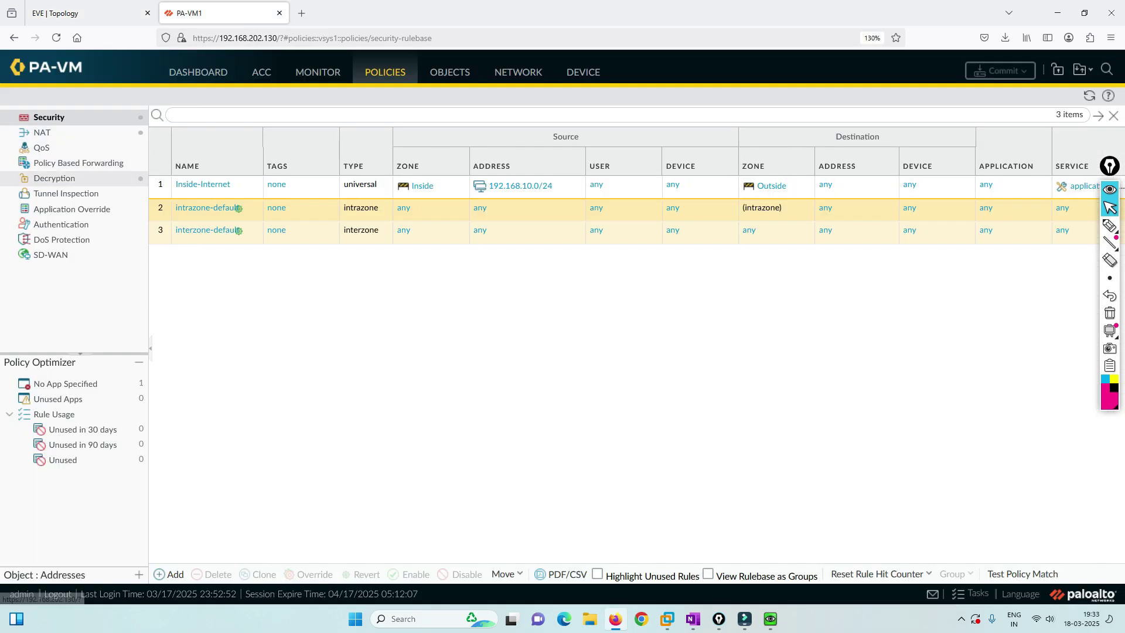
{"action": "left_click", "coordinate": [55, 178]}
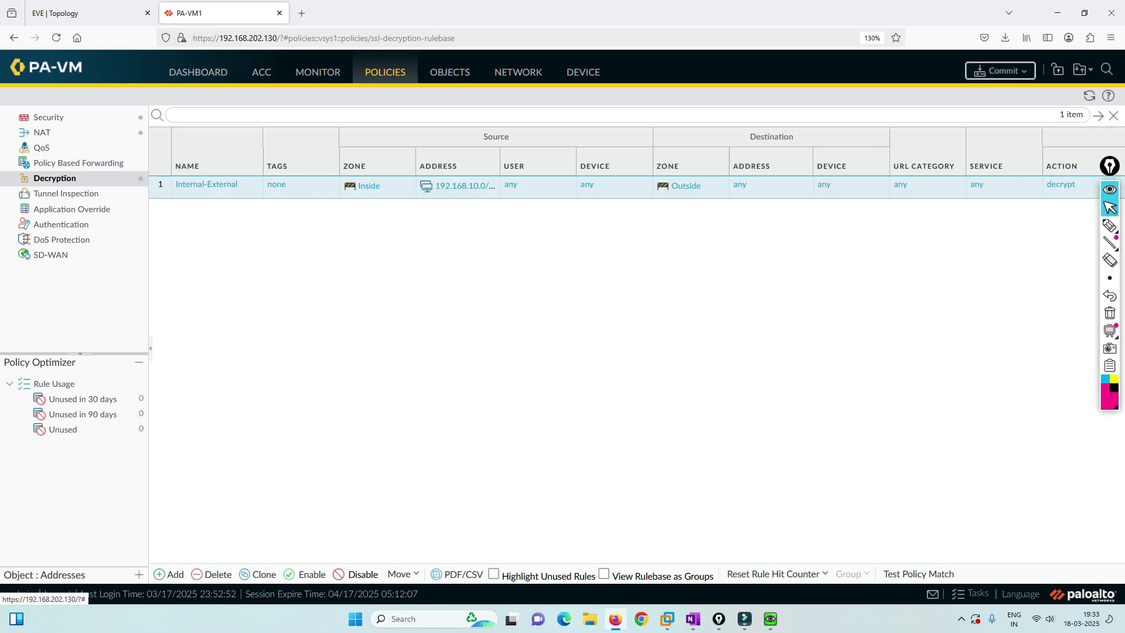
{"action": "left_click", "coordinate": [362, 574]}
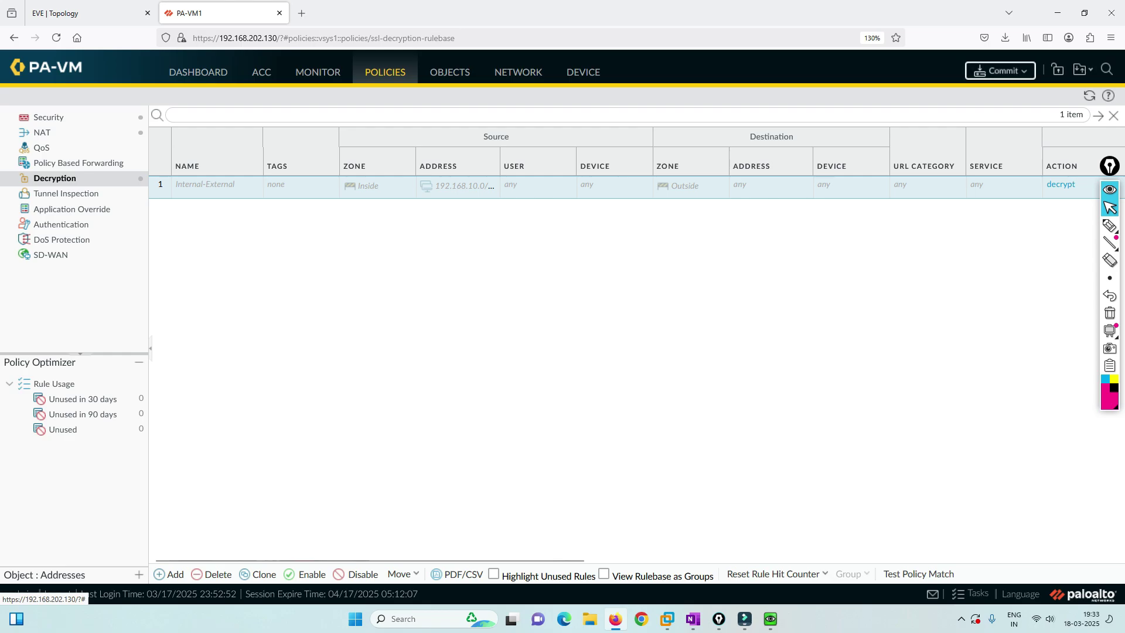
- Commit all changes on the firewall and close the commit status once the job is done
{"action": "left_click", "coordinate": [1001, 70]}
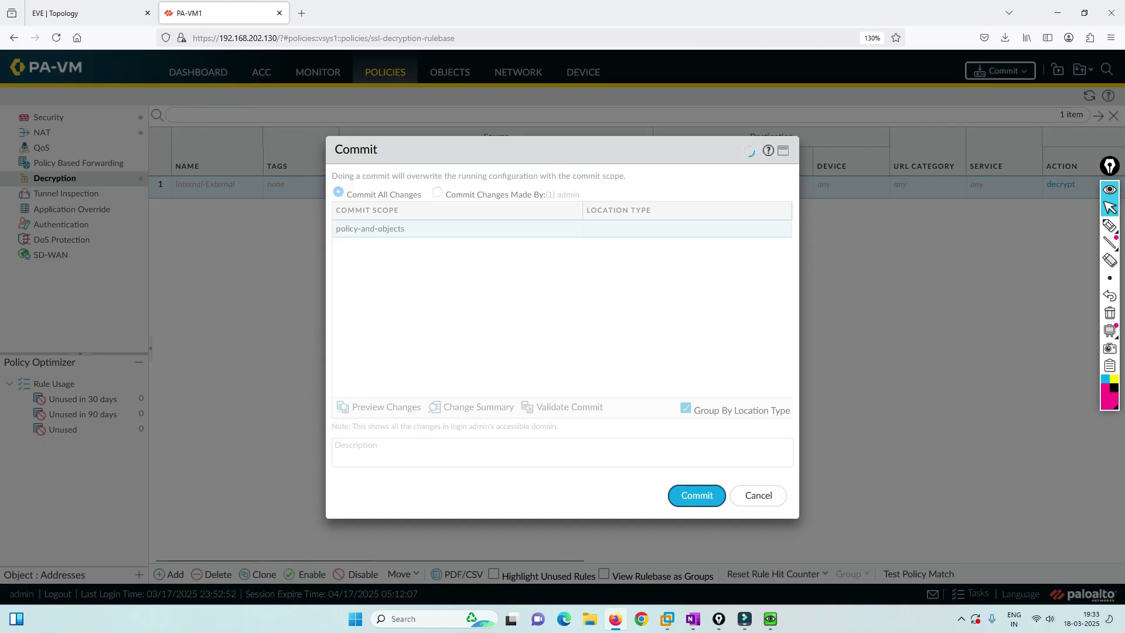
{"action": "left_click", "coordinate": [697, 495]}
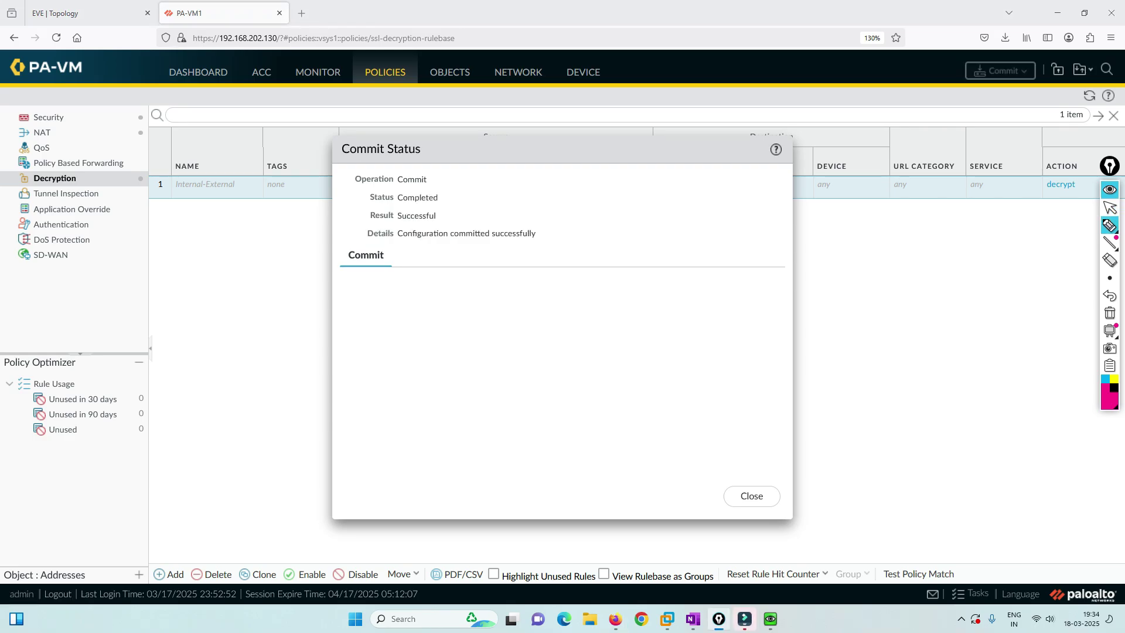
{"action": "left_click", "coordinate": [1109, 208]}
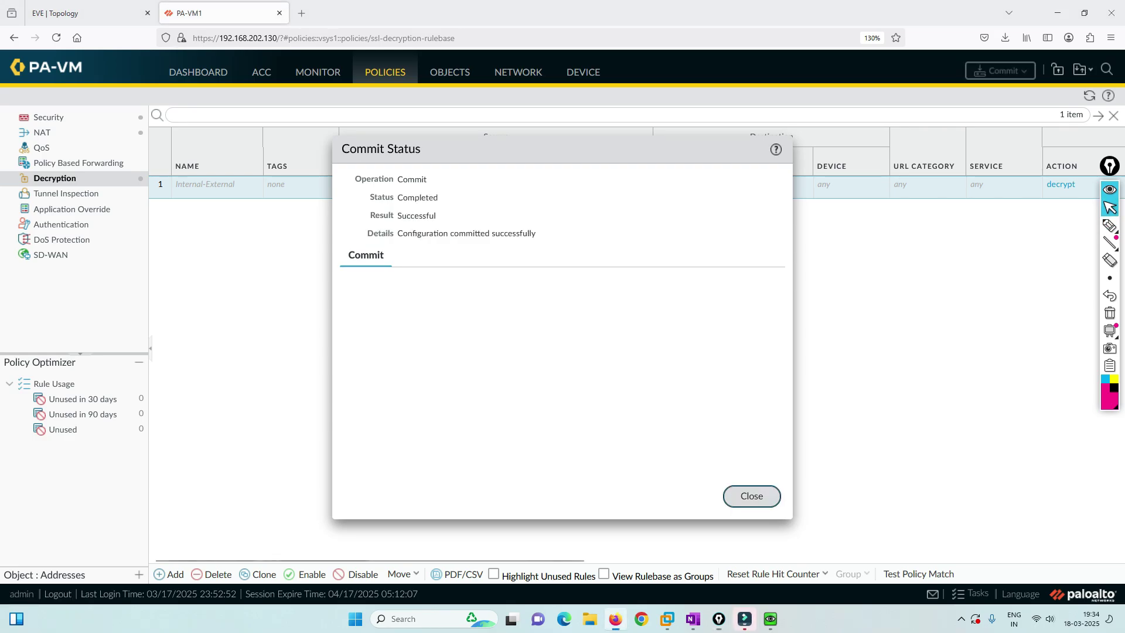
{"action": "left_click", "coordinate": [752, 495]}
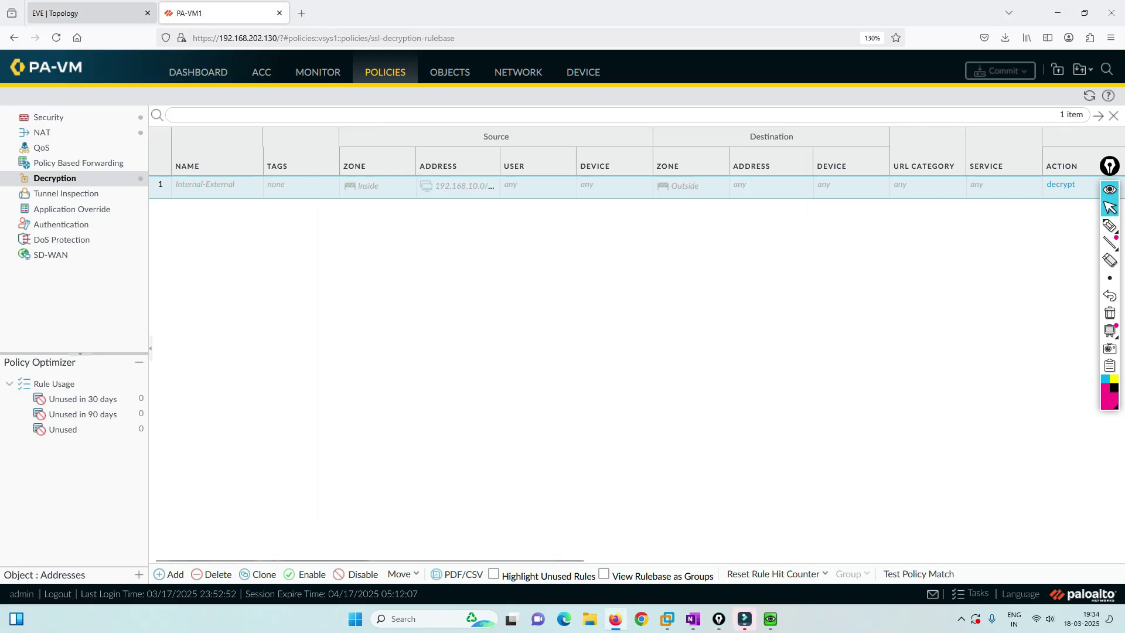
- Go back to the Win console from the EVE topology and reload youtube.com to retest it without decryption
{"action": "left_click", "coordinate": [90, 13]}
{"action": "left_click", "coordinate": [771, 619]}
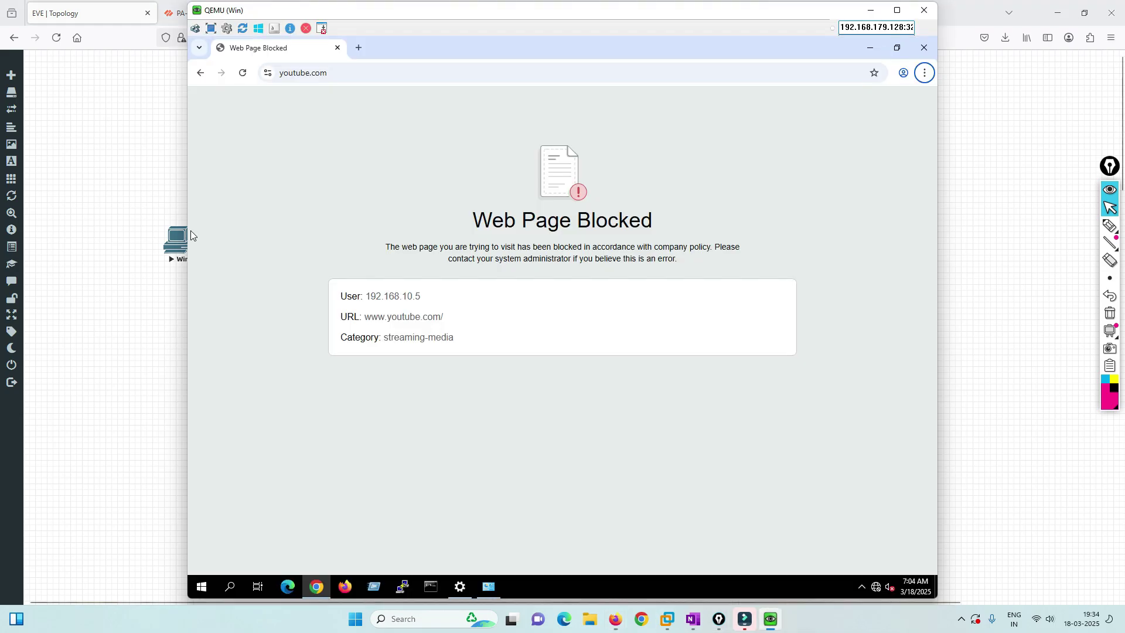
{"action": "left_click", "coordinate": [245, 76]}
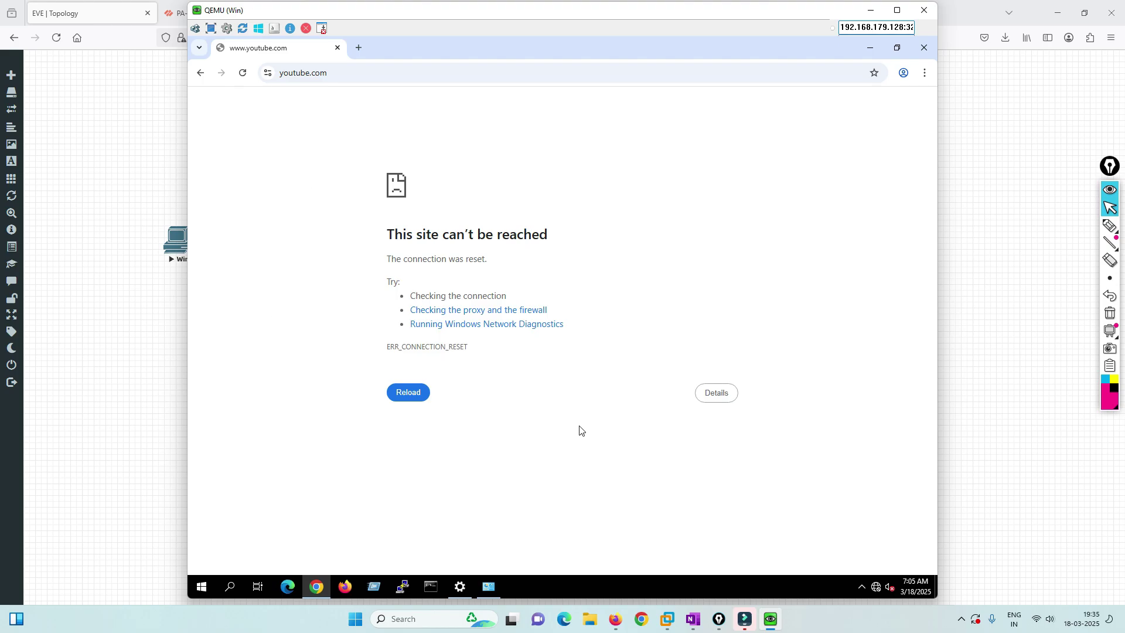
- Open a new Chrome tab in the Win console and search for "google" to check general web access
{"action": "left_click", "coordinate": [358, 48]}
{"action": "left_click", "coordinate": [394, 79]}
{"action": "type", "text": "g"}
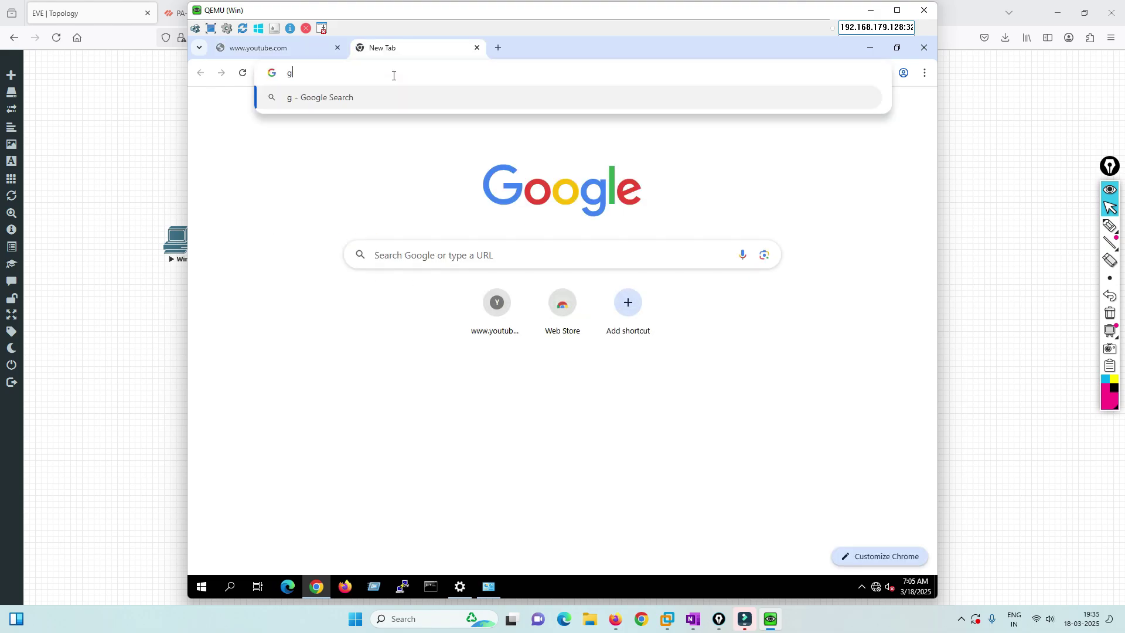
{"action": "type", "text": "oogle"}
{"action": "key", "text": "Return"}
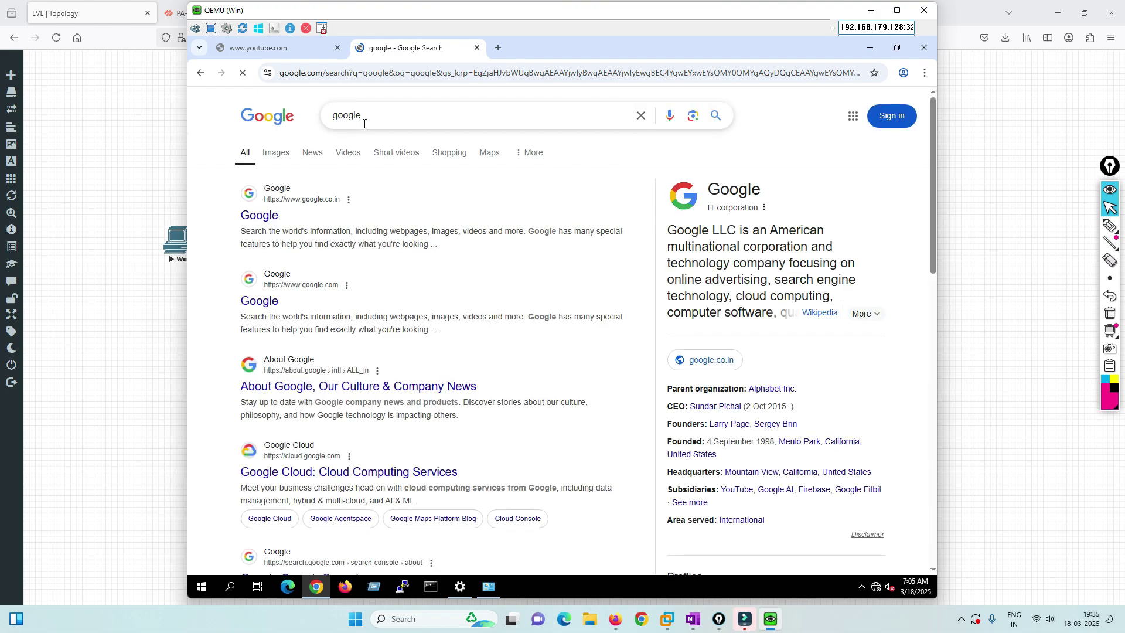
- Search Google for "youtube" and open the YouTube History result to test access through a search link
{"action": "double_click", "coordinate": [349, 115]}
{"action": "type", "text": "you"}
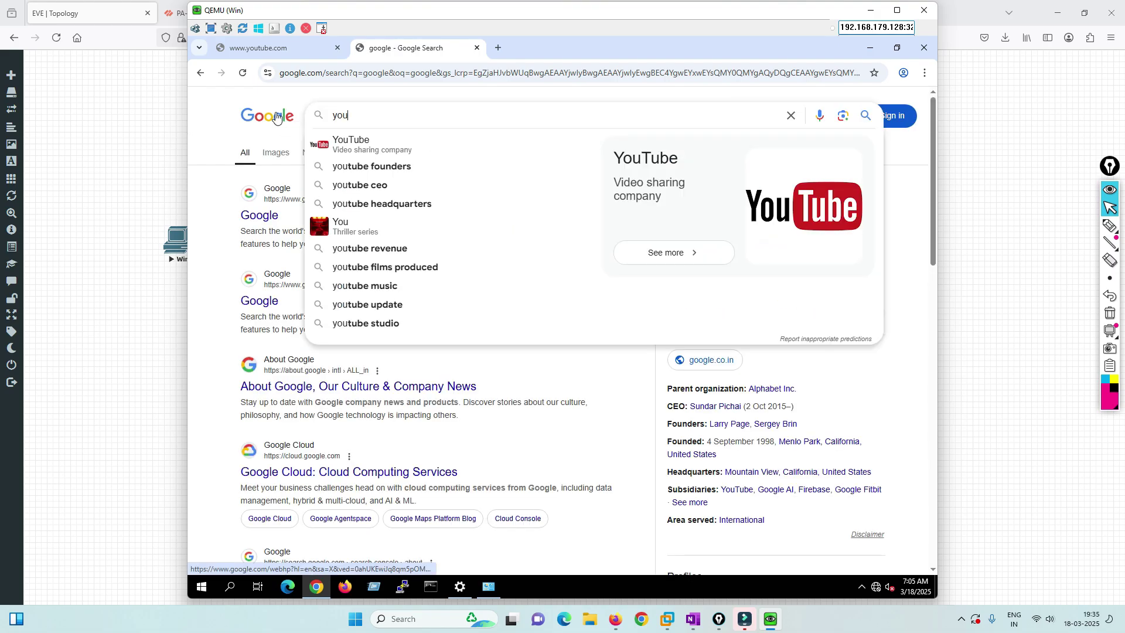
{"action": "type", "text": "tube"}
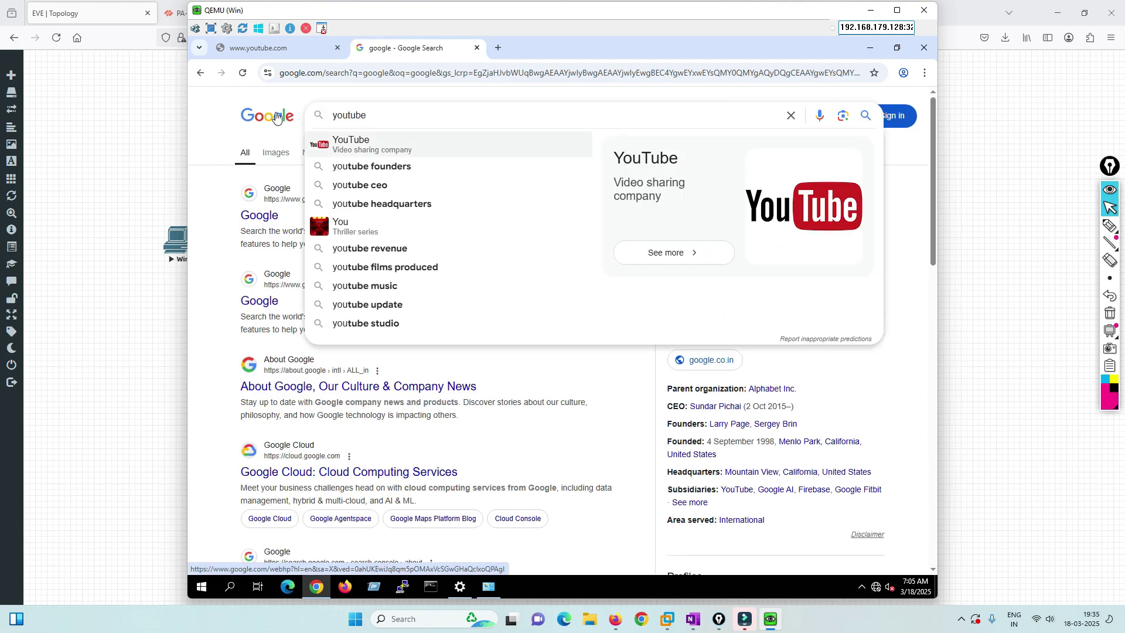
{"action": "key", "text": "Return"}
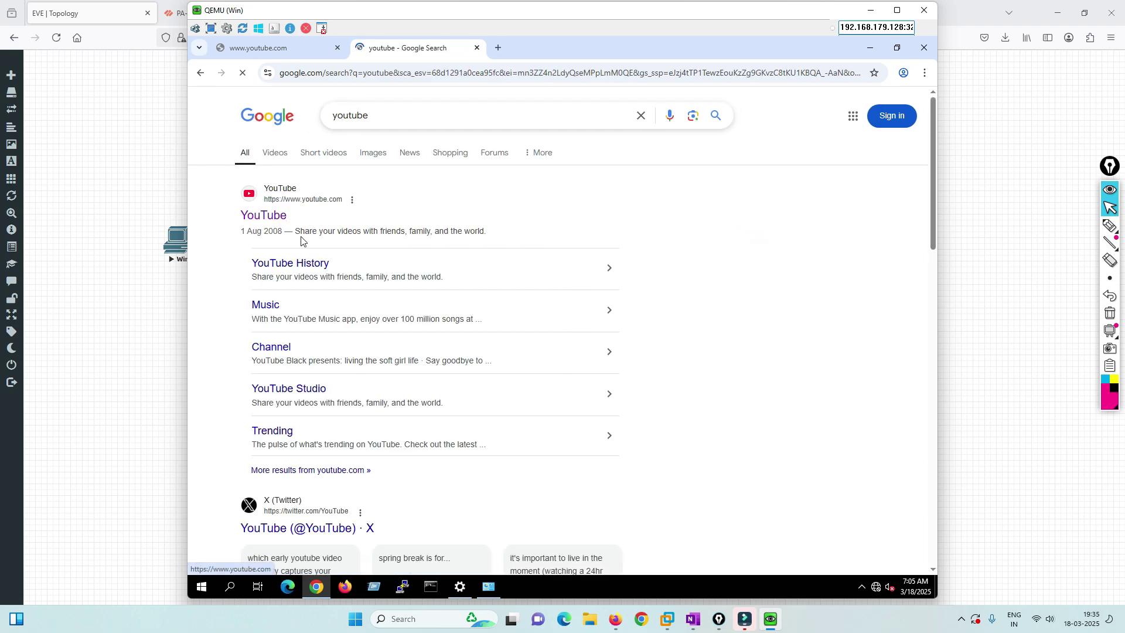
{"action": "left_click", "coordinate": [276, 269]}
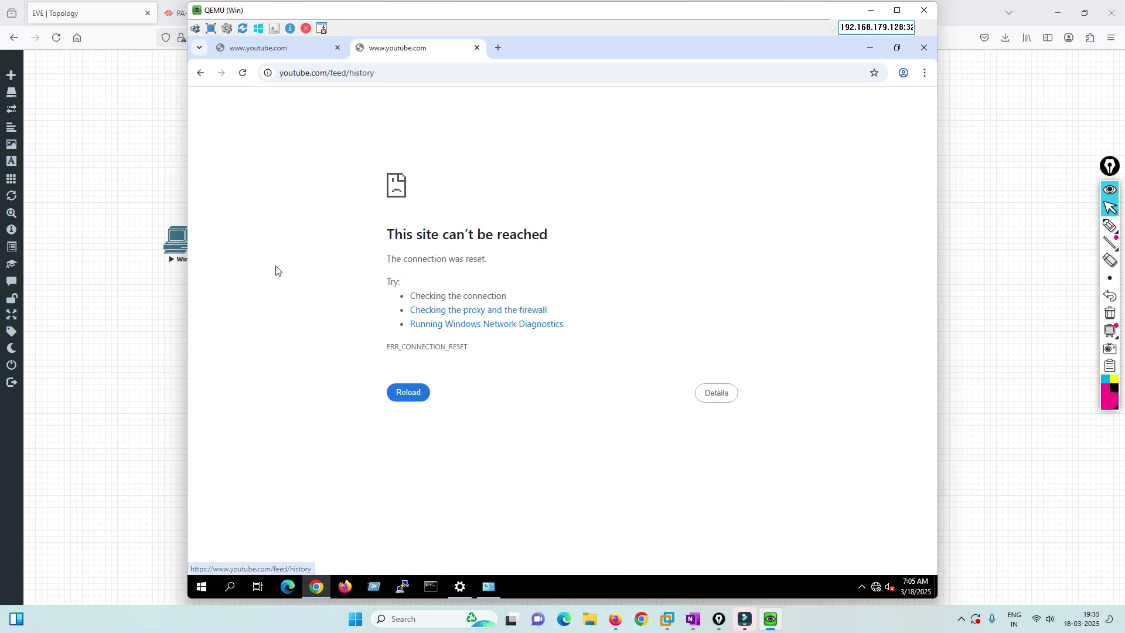
- Return to the youtube search results, open the video "The future of YouTube (must watch for YouTubers)", and go back to the results
{"action": "left_click", "coordinate": [201, 72]}
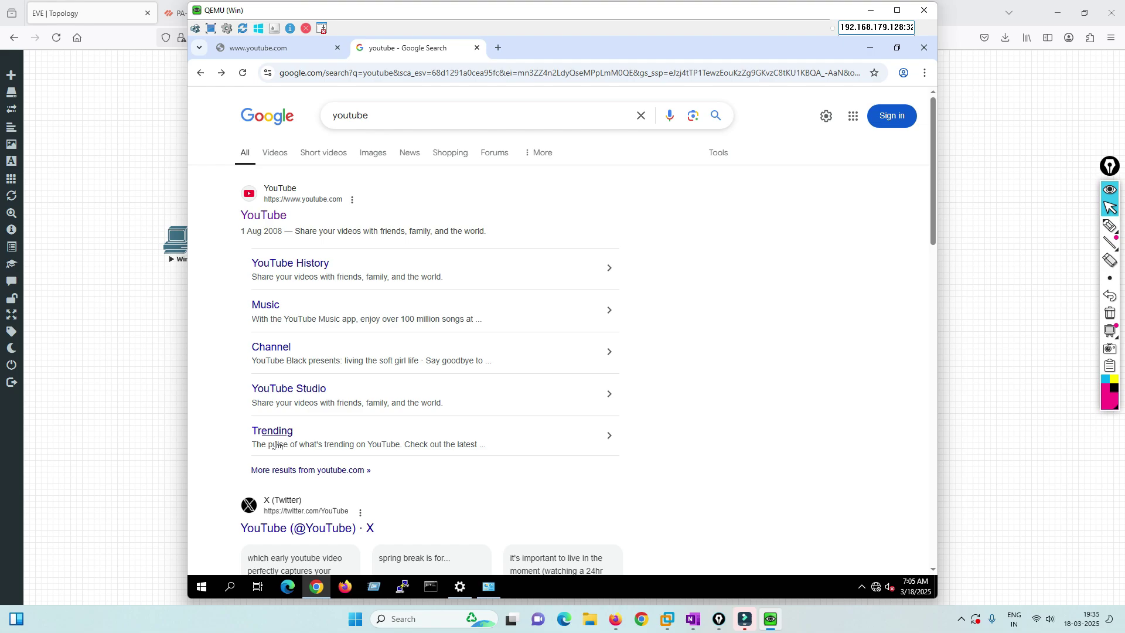
{"action": "scroll", "coordinate": [280, 451], "scroll_direction": "down", "scroll_amount": 6}
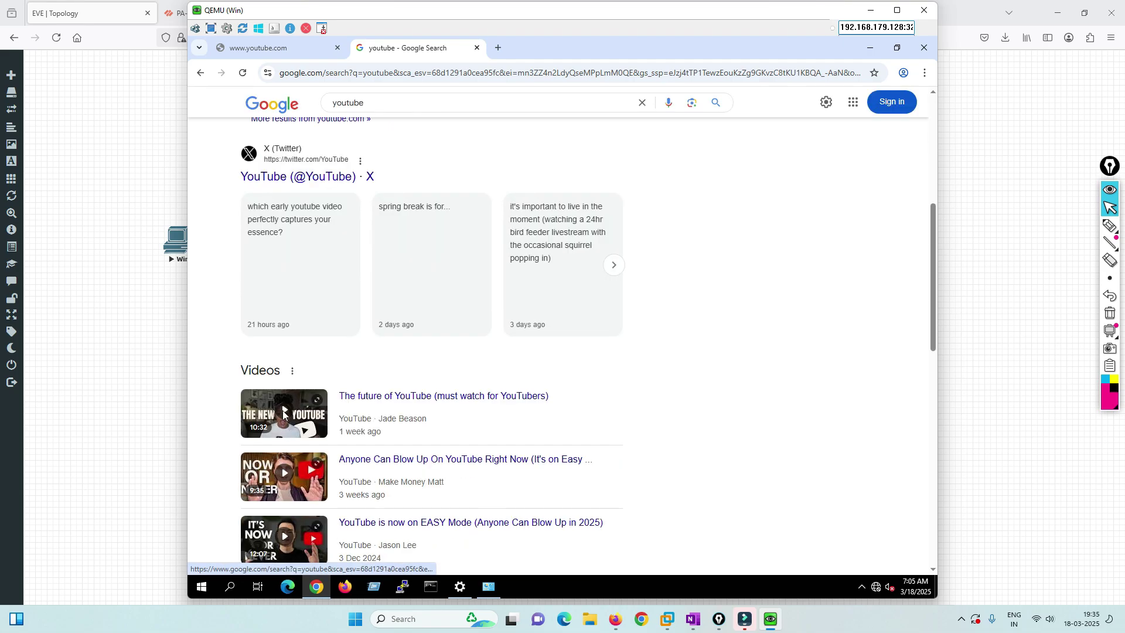
{"action": "left_click", "coordinate": [284, 414]}
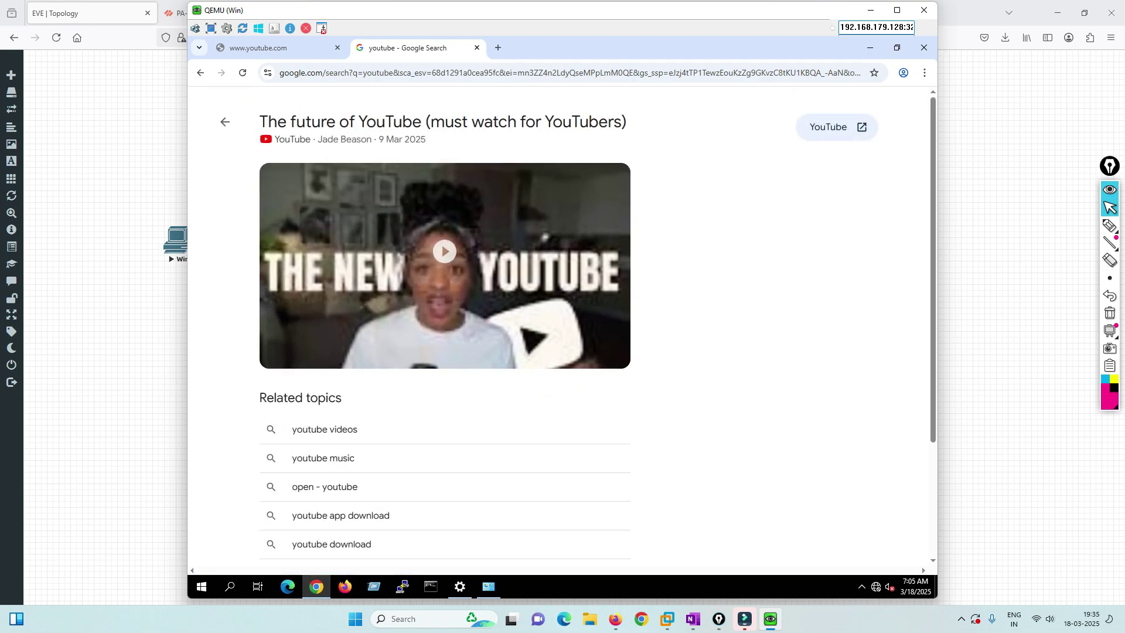
{"action": "left_click", "coordinate": [222, 123]}
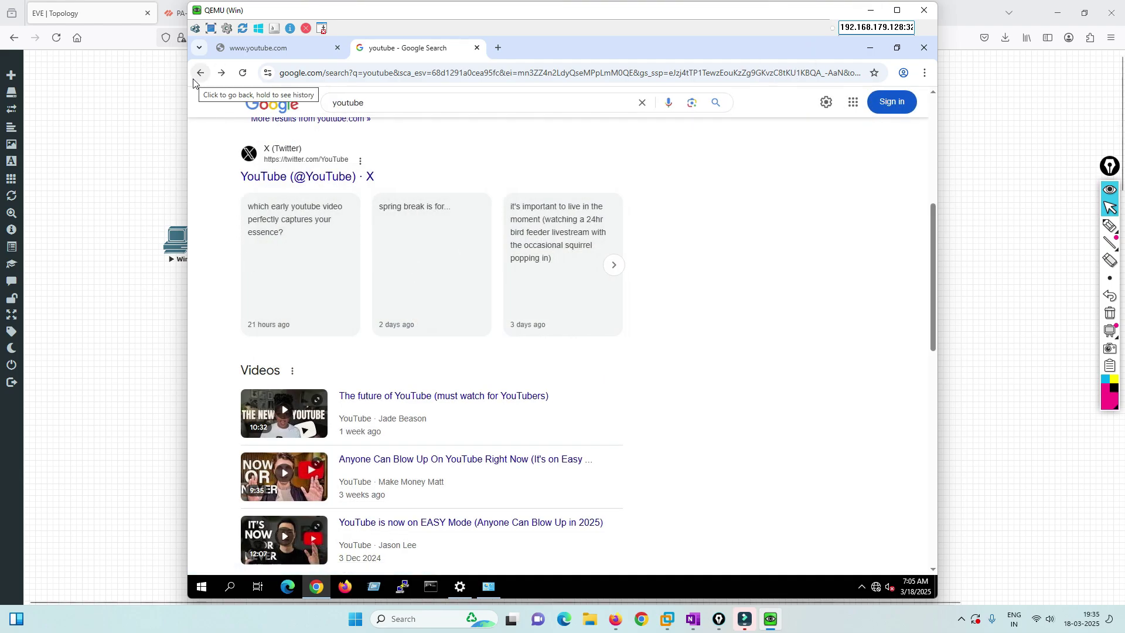
- On the firewall, open My-Lab-profile from the URL Filtering security profiles and filter its categories by "stre"
{"action": "left_click", "coordinate": [175, 13]}
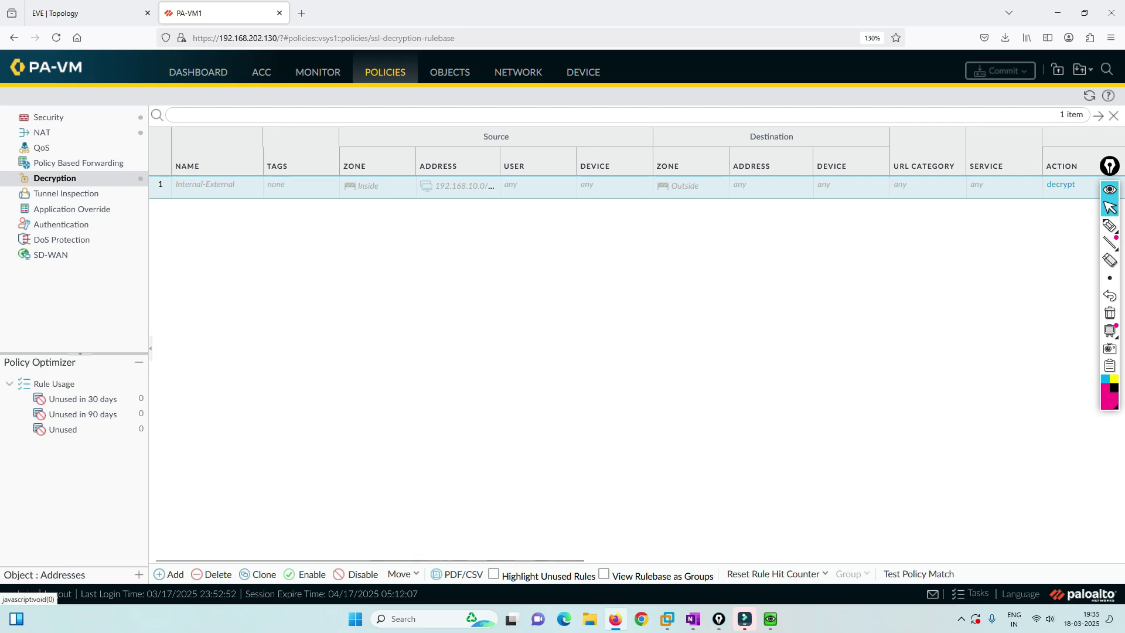
{"action": "left_click", "coordinate": [450, 72]}
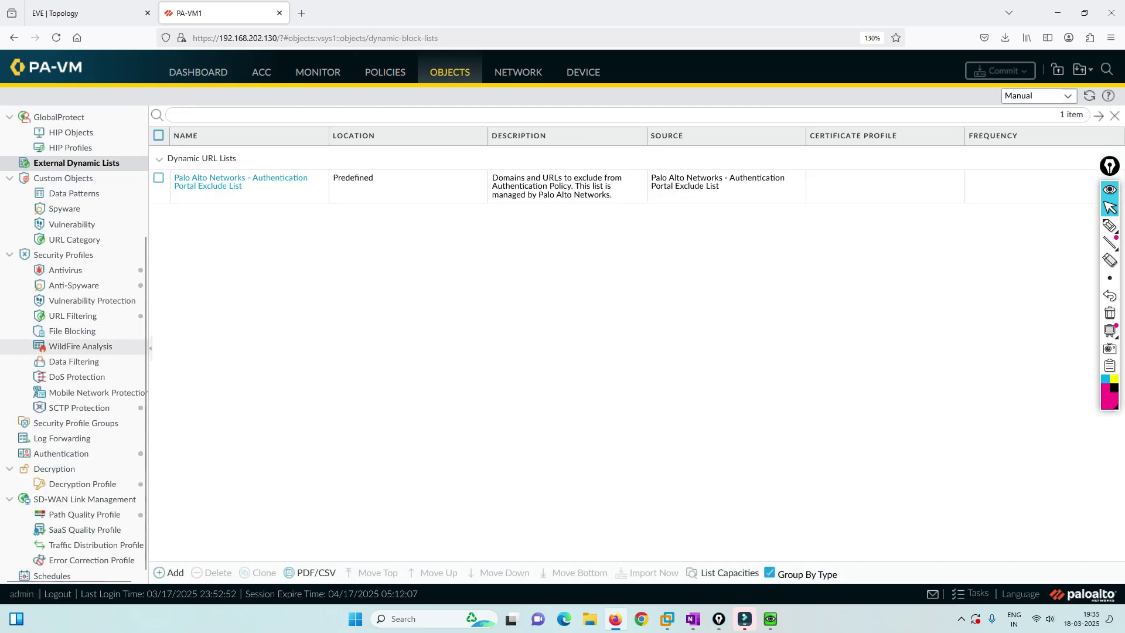
{"action": "left_click", "coordinate": [73, 316]}
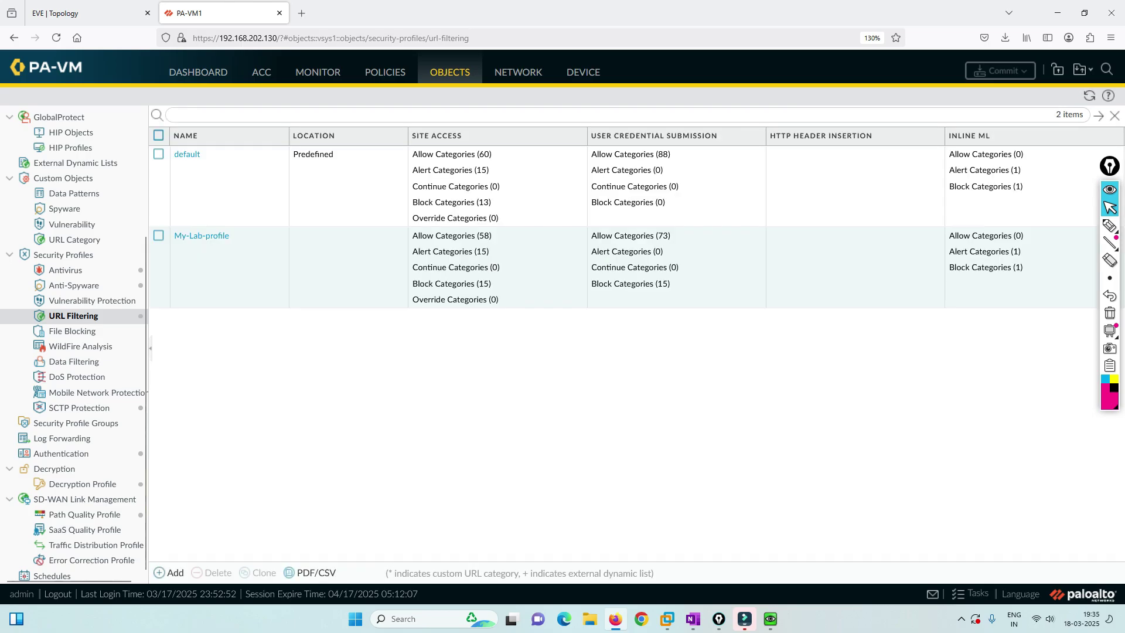
{"action": "left_click", "coordinate": [201, 236]}
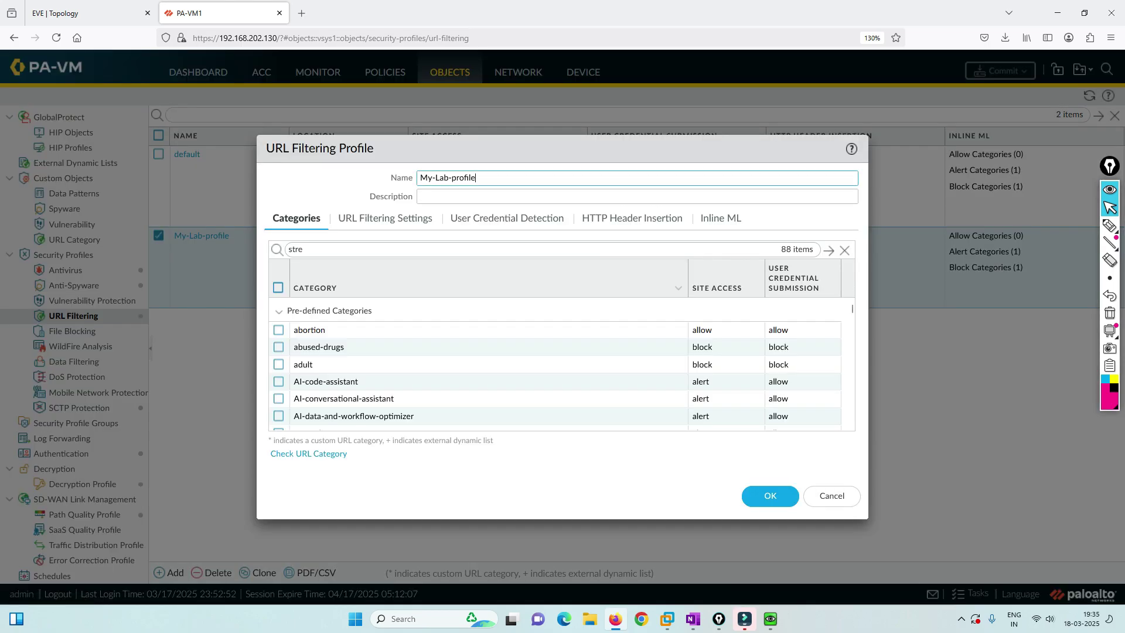
{"action": "left_click", "coordinate": [303, 249]}
{"action": "key", "text": "Return"}
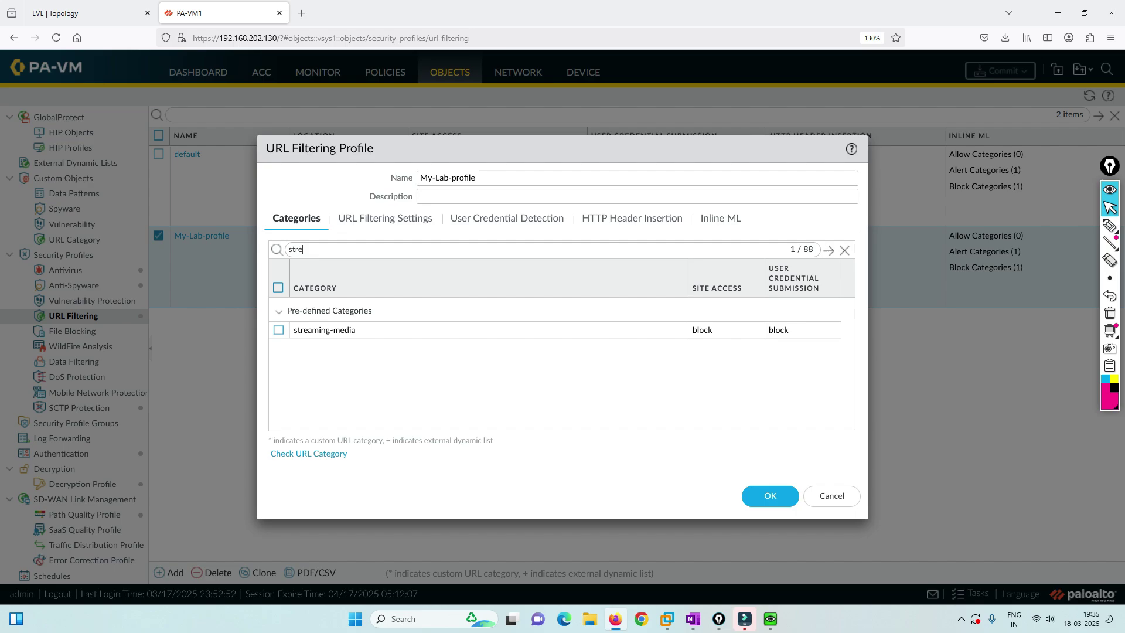
- Set both site access and user credential submission to continue for streaming-media, and save My-Lab-profile
{"action": "left_click", "coordinate": [279, 311]}
{"action": "left_click", "coordinate": [279, 312]}
{"action": "left_click", "coordinate": [278, 330]}
{"action": "left_click", "coordinate": [727, 330]}
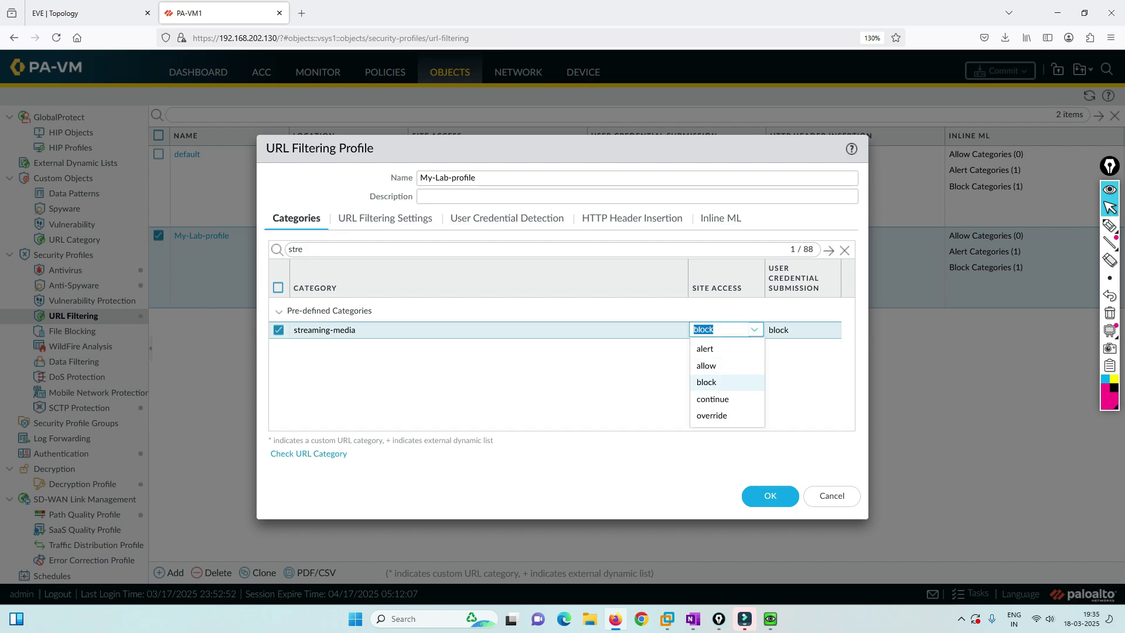
{"action": "left_click", "coordinate": [713, 399]}
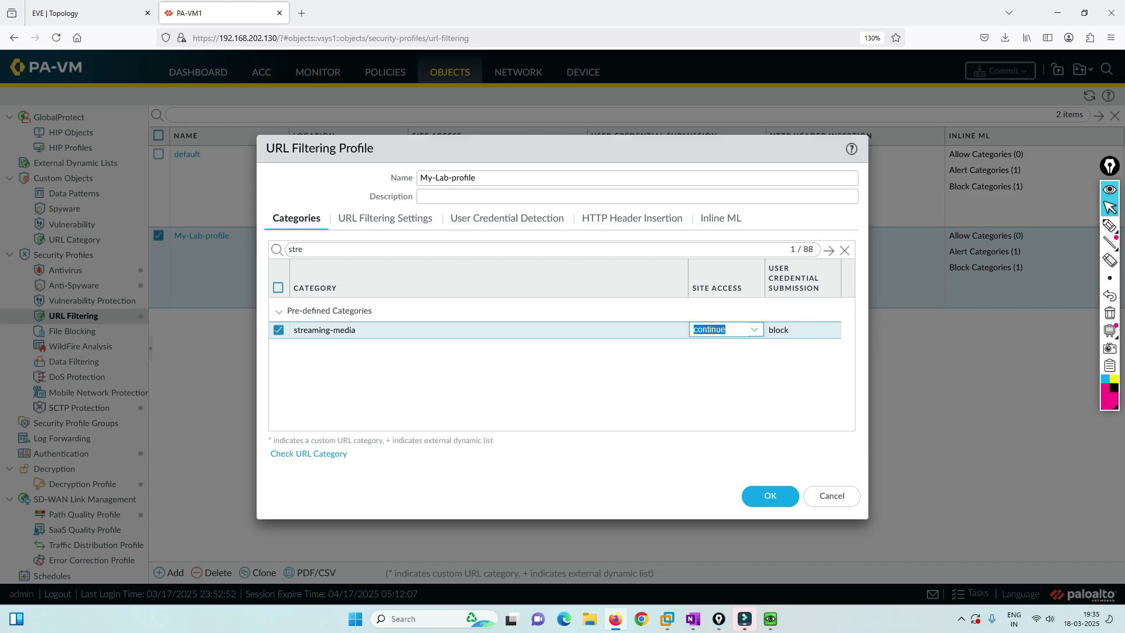
{"action": "key", "text": "Tab"}
{"action": "key", "text": "Down"}
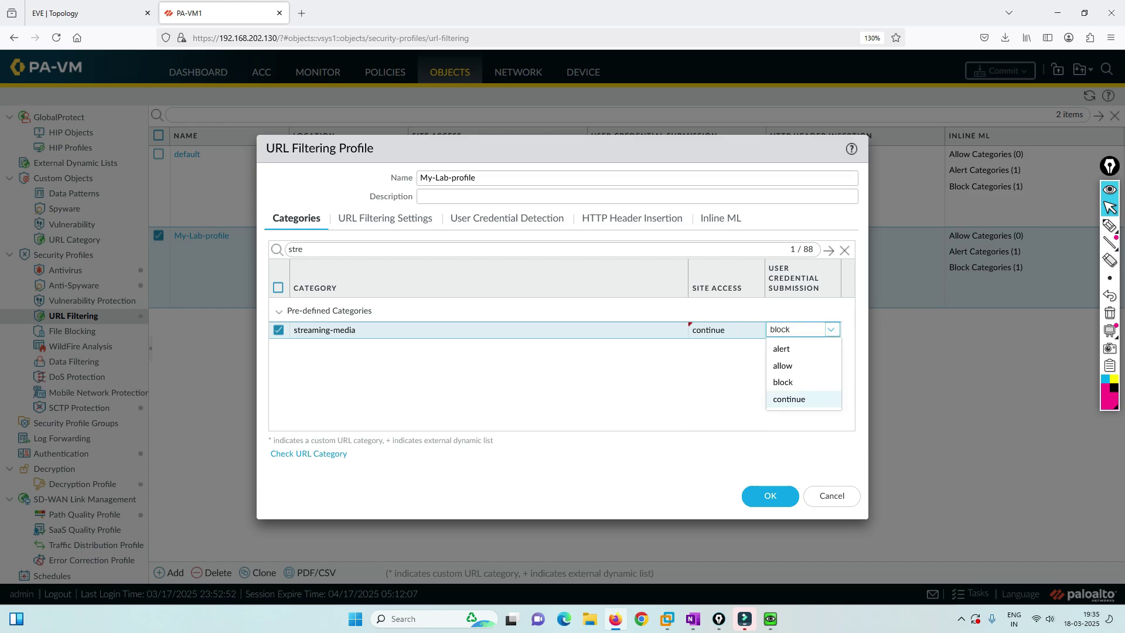
{"action": "key", "text": "Return"}
{"action": "left_click", "coordinate": [770, 495]}
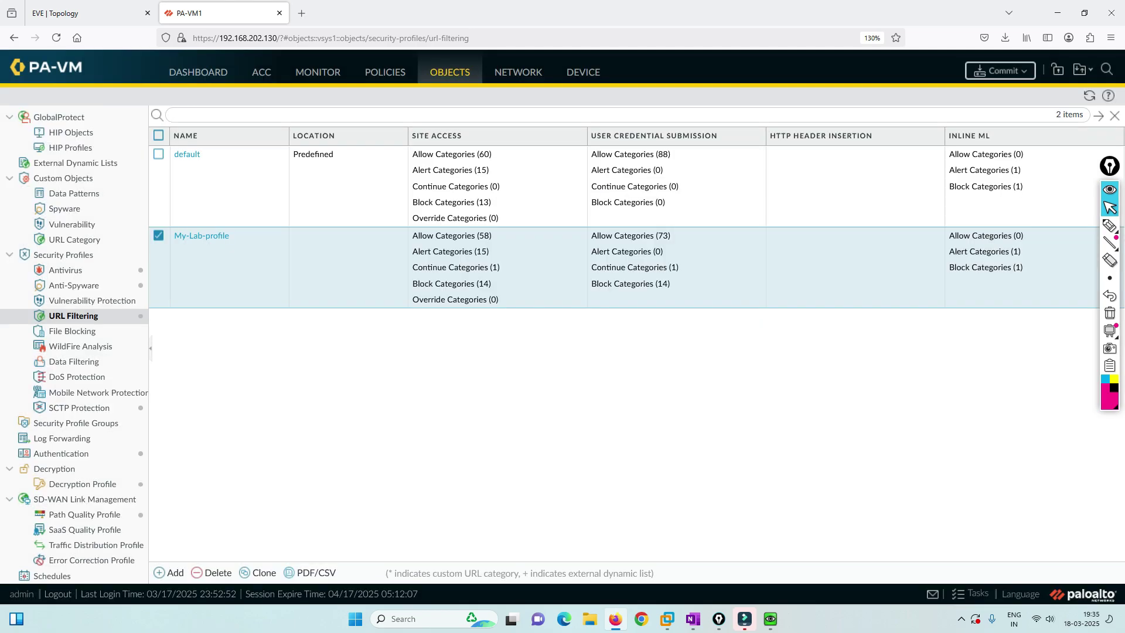
- Enable the Internal-External rule in the decryption policies and commit all changes to the firewall
{"action": "left_click", "coordinate": [384, 72]}
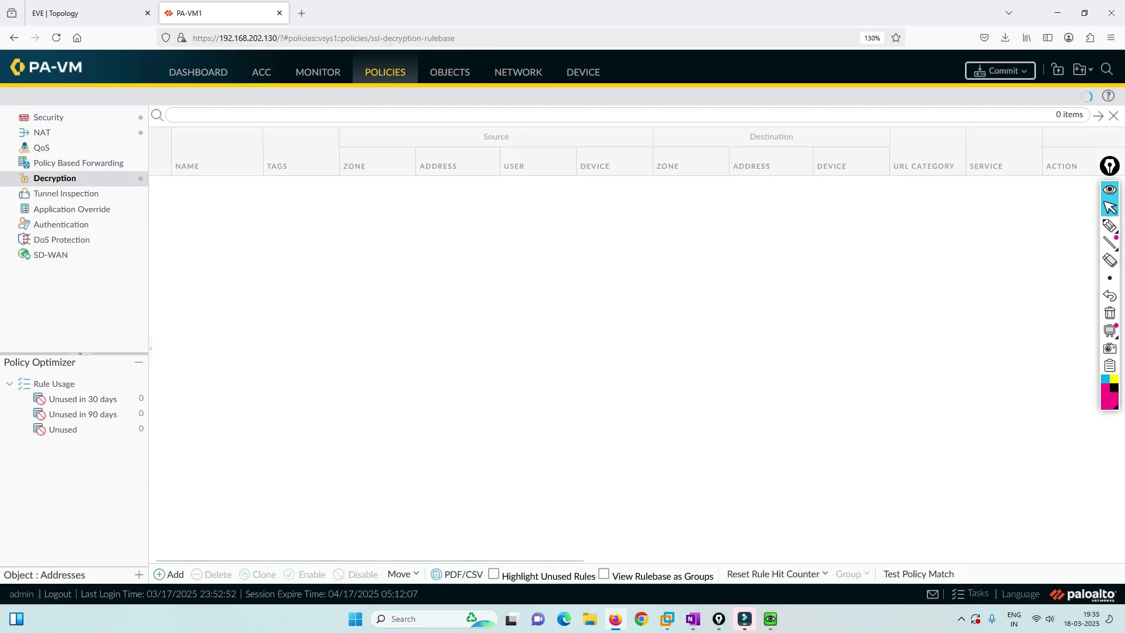
{"action": "left_click", "coordinate": [305, 185]}
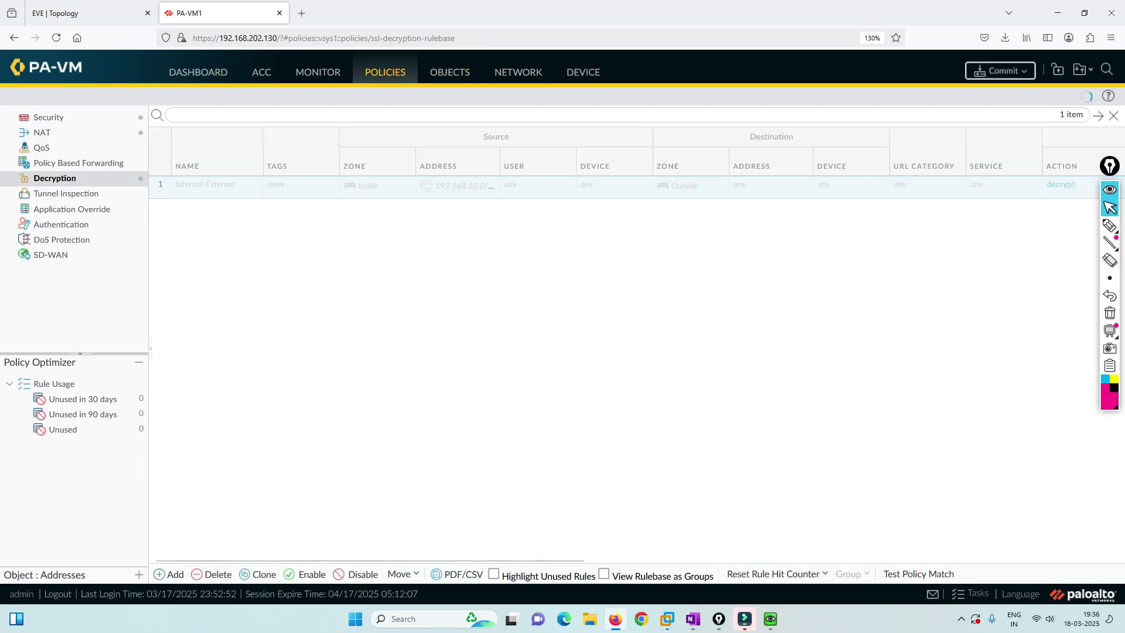
{"action": "left_click", "coordinate": [1000, 71]}
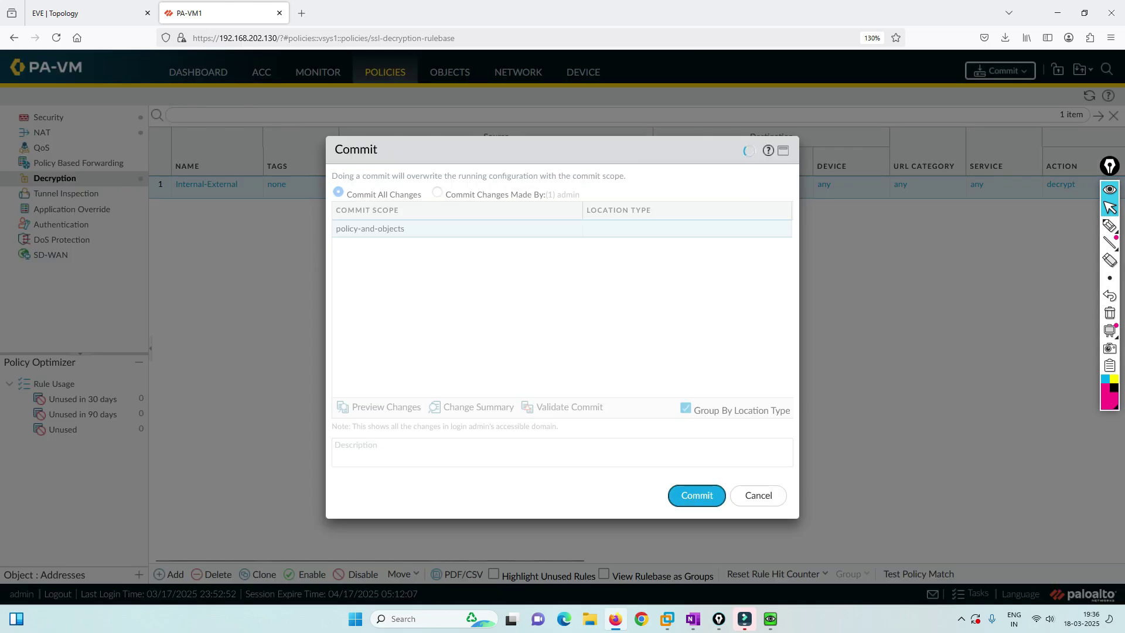
{"action": "left_click", "coordinate": [697, 495]}
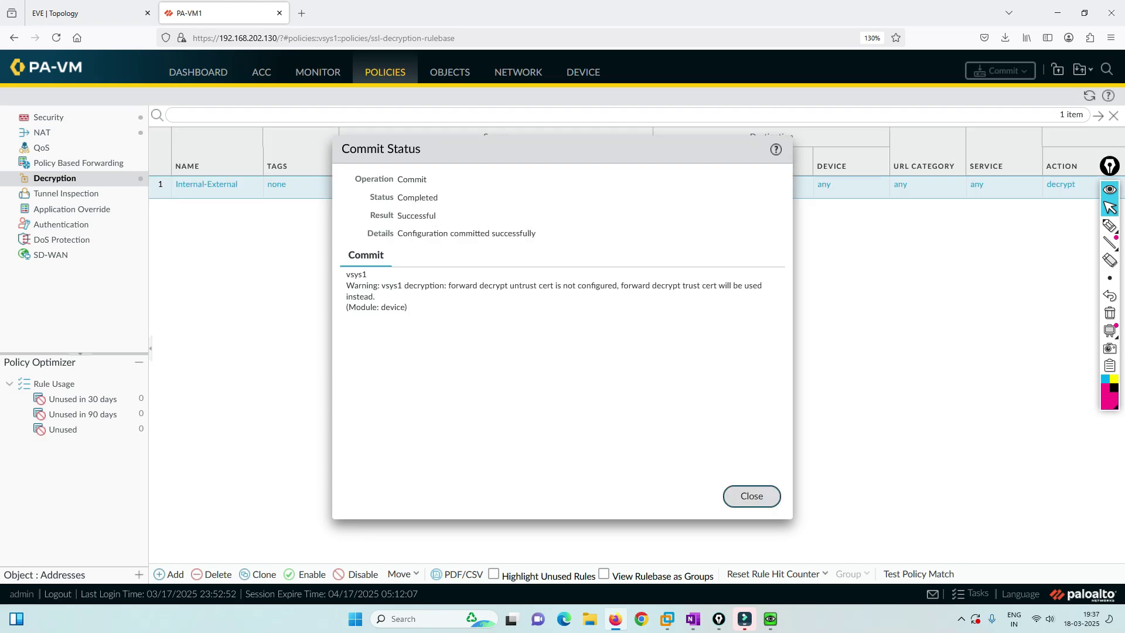
{"action": "left_click", "coordinate": [752, 496]}
- In the Windows VM, reload the YouTube tab in Chrome and continue past the block page, then return to the firewall
{"action": "left_click", "coordinate": [771, 619]}
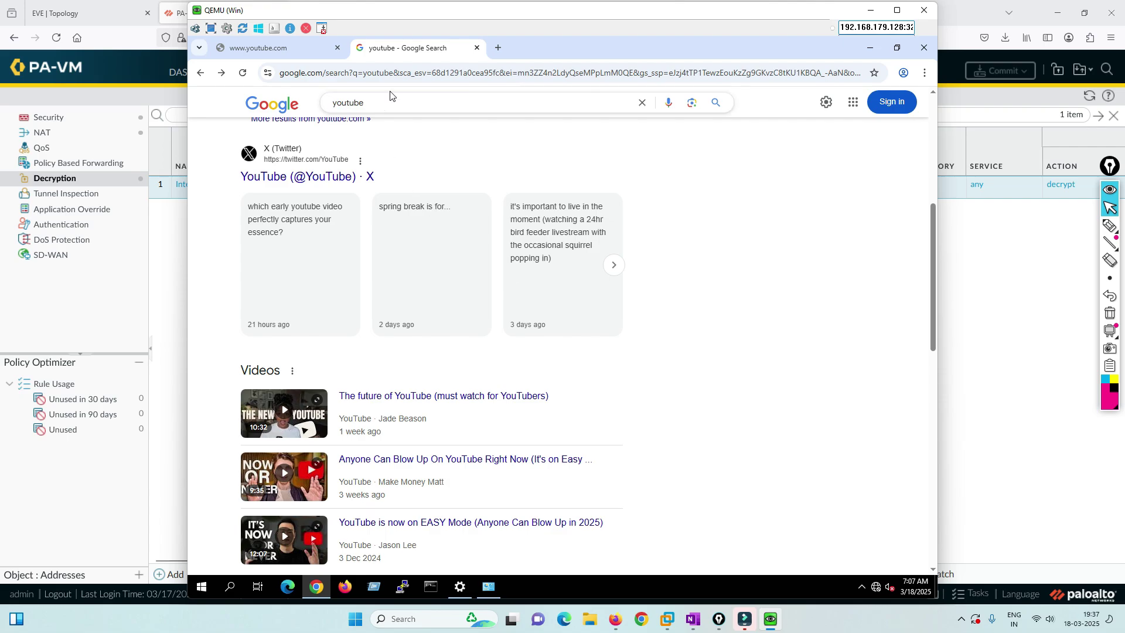
{"action": "left_click", "coordinate": [284, 47]}
{"action": "left_click", "coordinate": [243, 74]}
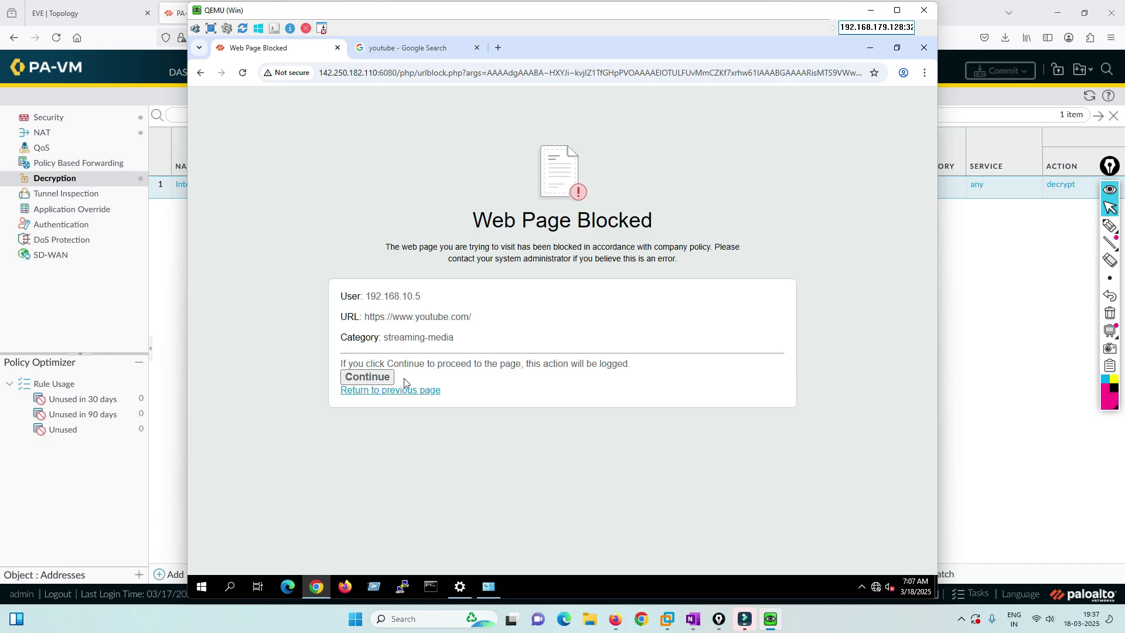
{"action": "left_click", "coordinate": [369, 379]}
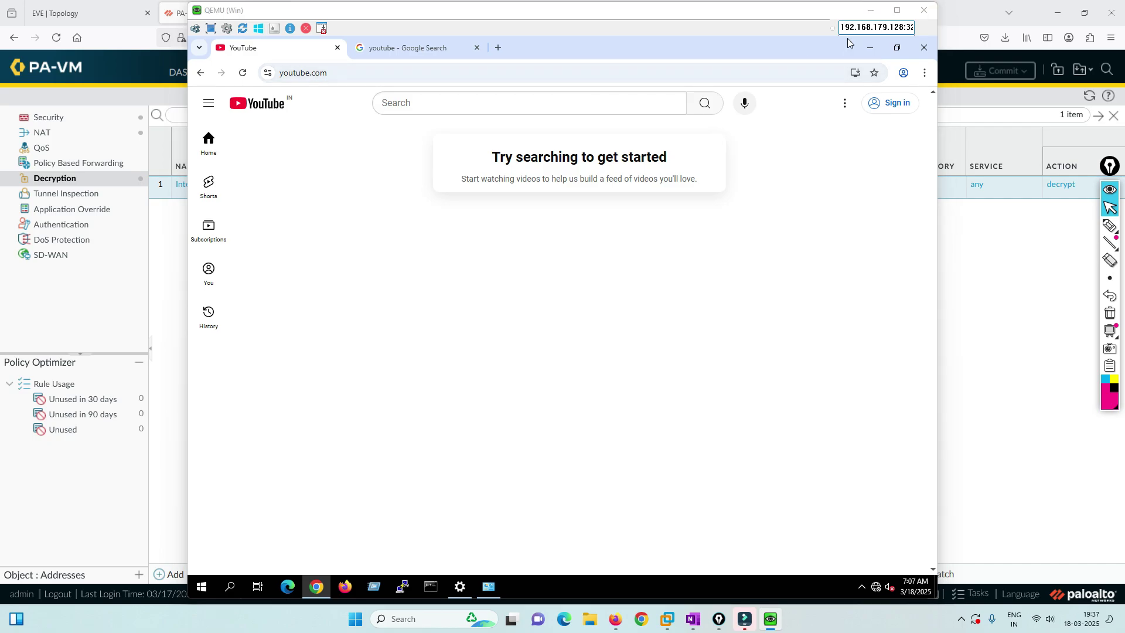
{"action": "left_click", "coordinate": [871, 10]}
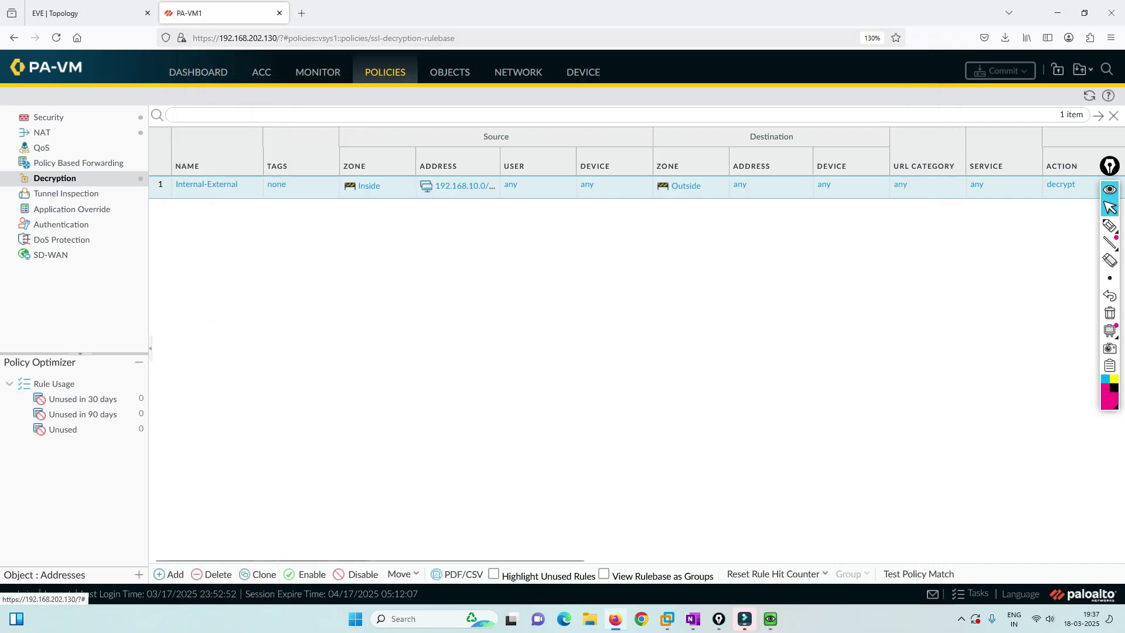
- Disable the Internal-External decryption rule and commit all changes to the firewall
{"action": "left_click", "coordinate": [358, 574]}
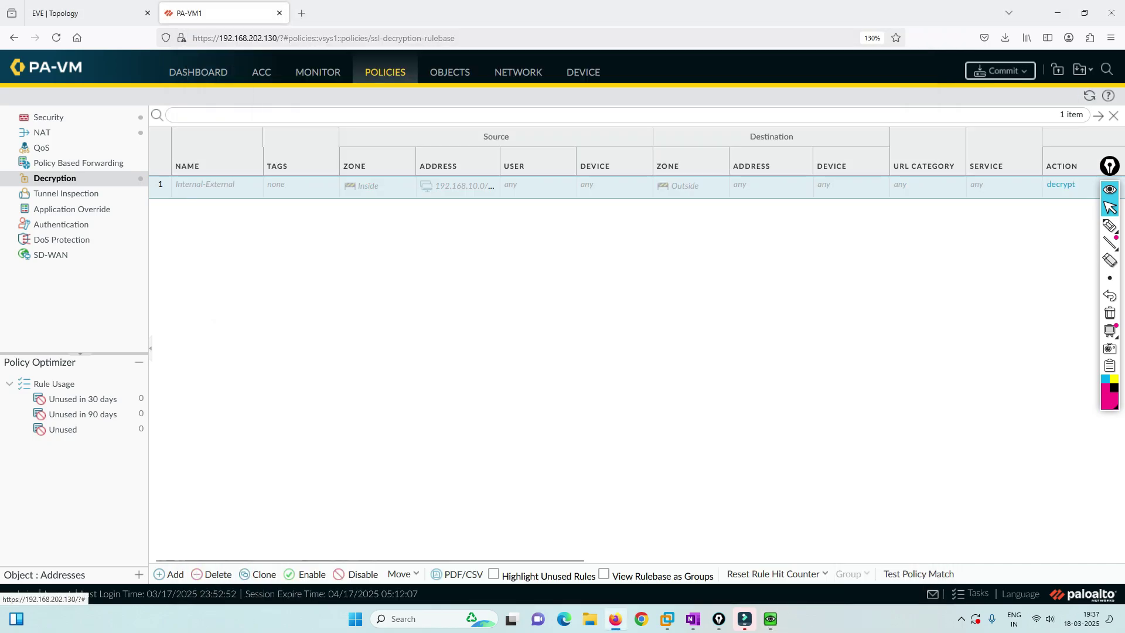
{"action": "left_click", "coordinate": [1000, 70]}
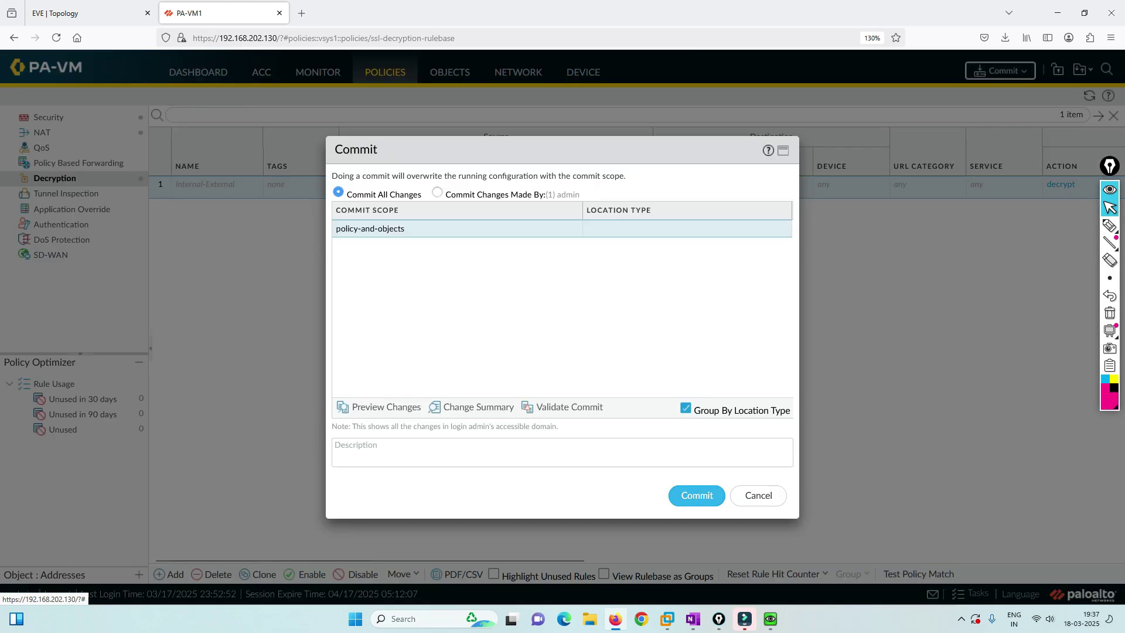
{"action": "key", "text": "Return"}
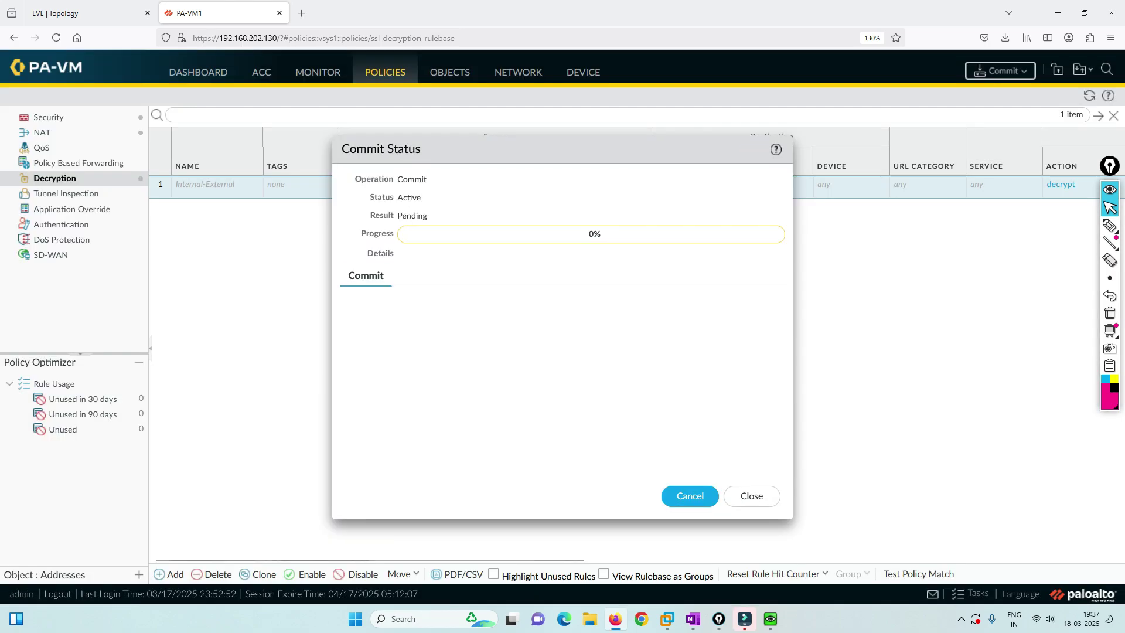
{"action": "left_click", "coordinate": [771, 619]}
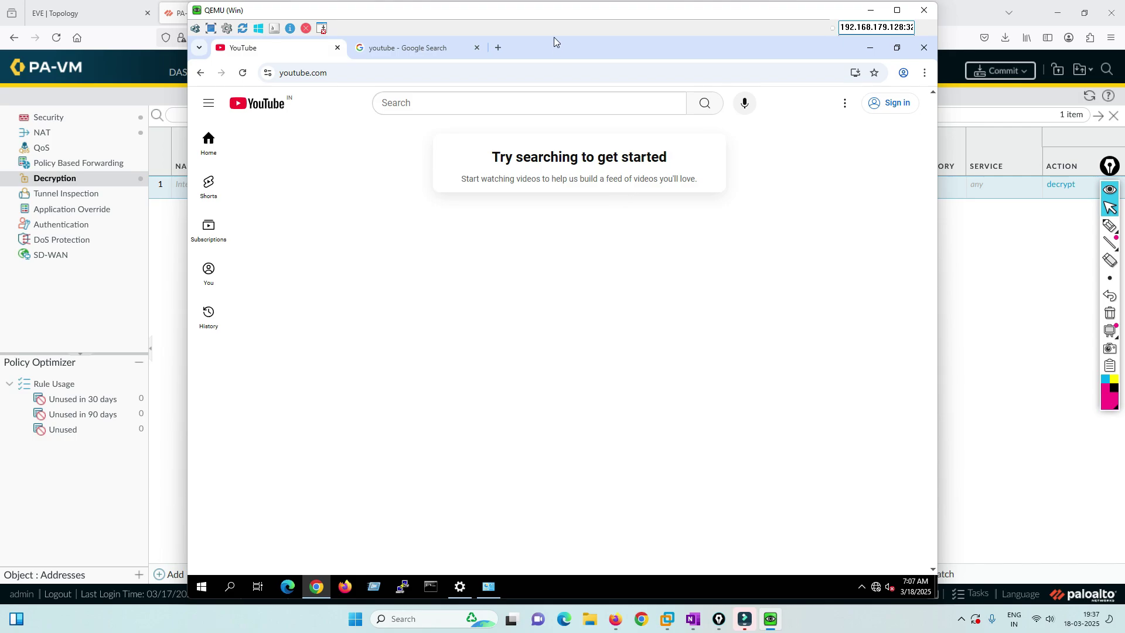
{"action": "left_click_drag", "start_coordinate": [554, 37], "coordinate": [922, 51]}
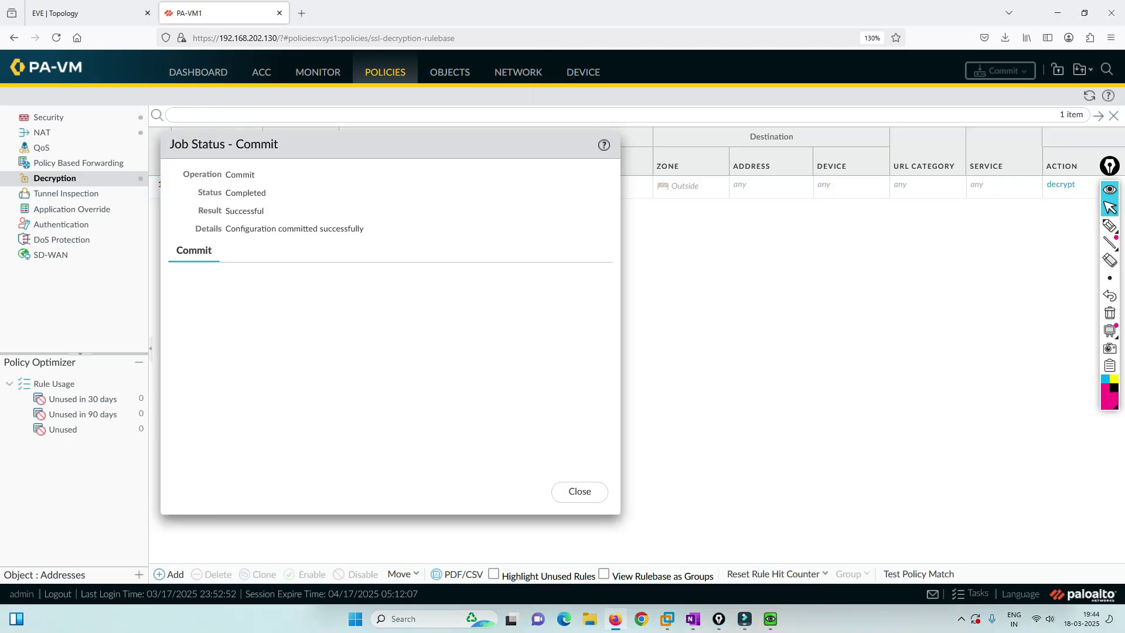
{"action": "left_click", "coordinate": [579, 492]}
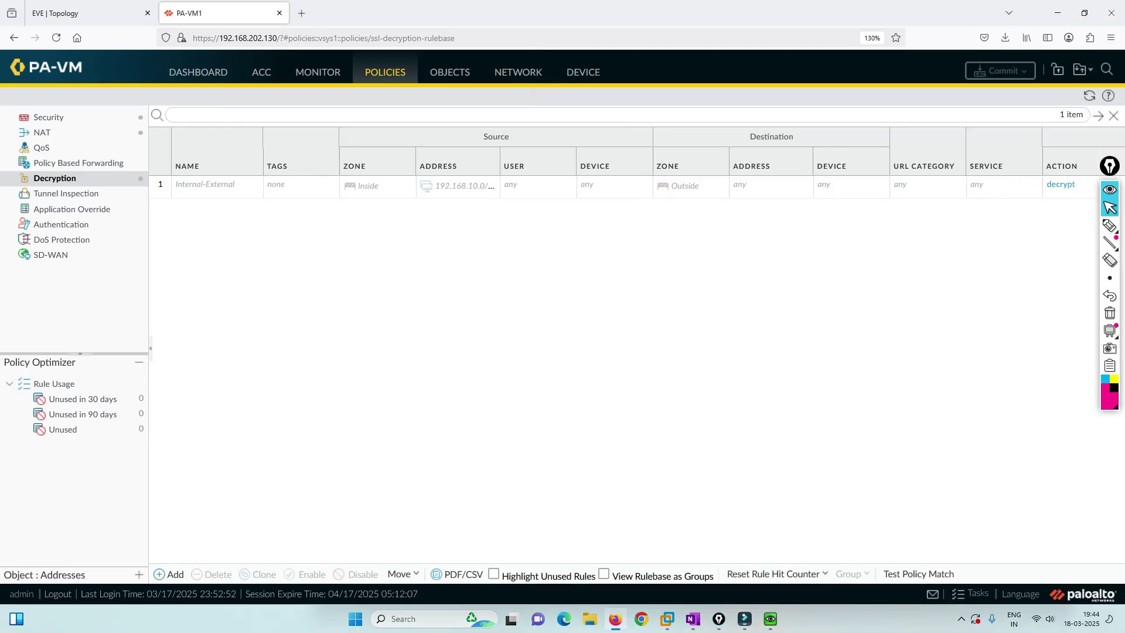
- In the Windows VM, search Google for "youtube", open the YouTube result, and highlight the page's error code
{"action": "left_click", "coordinate": [770, 619]}
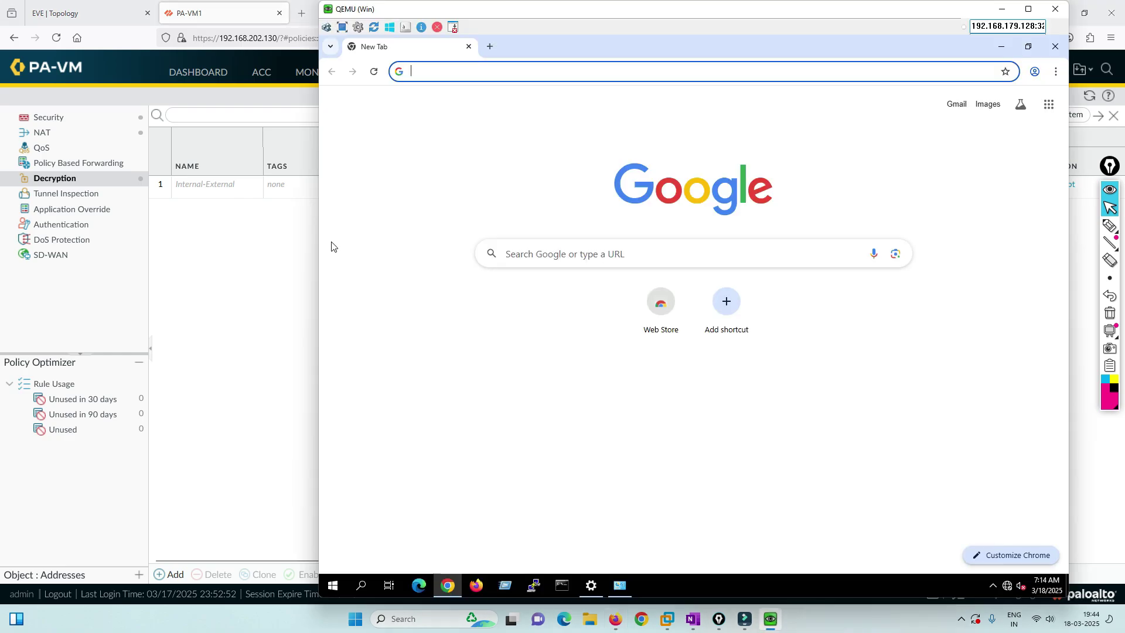
{"action": "left_click", "coordinate": [427, 71]}
{"action": "type", "text": "you"}
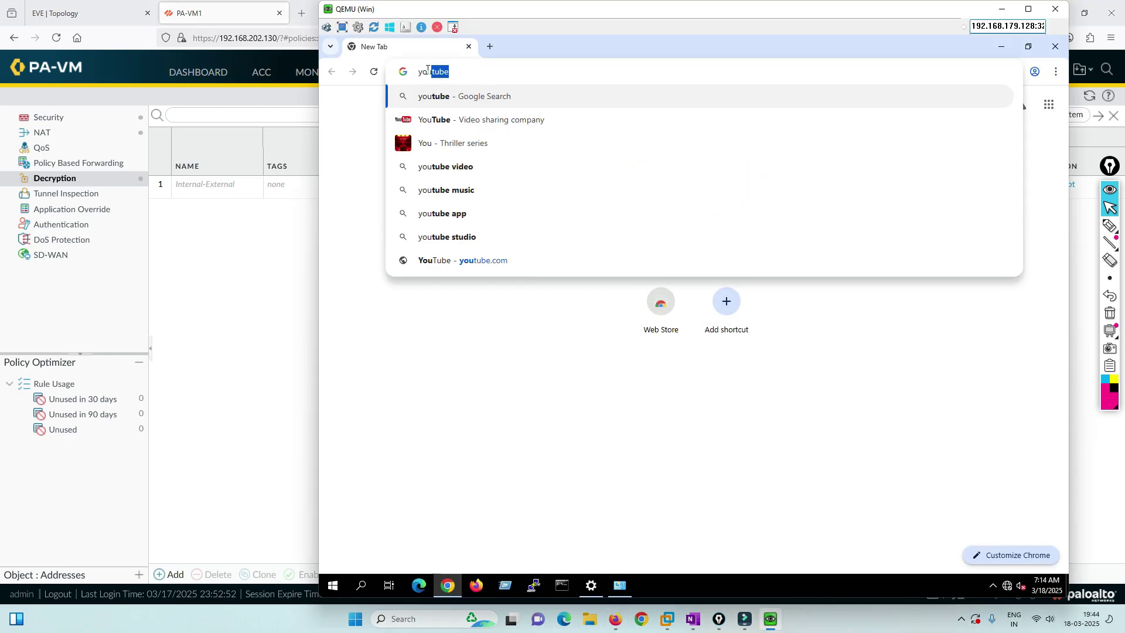
{"action": "key", "text": "Return"}
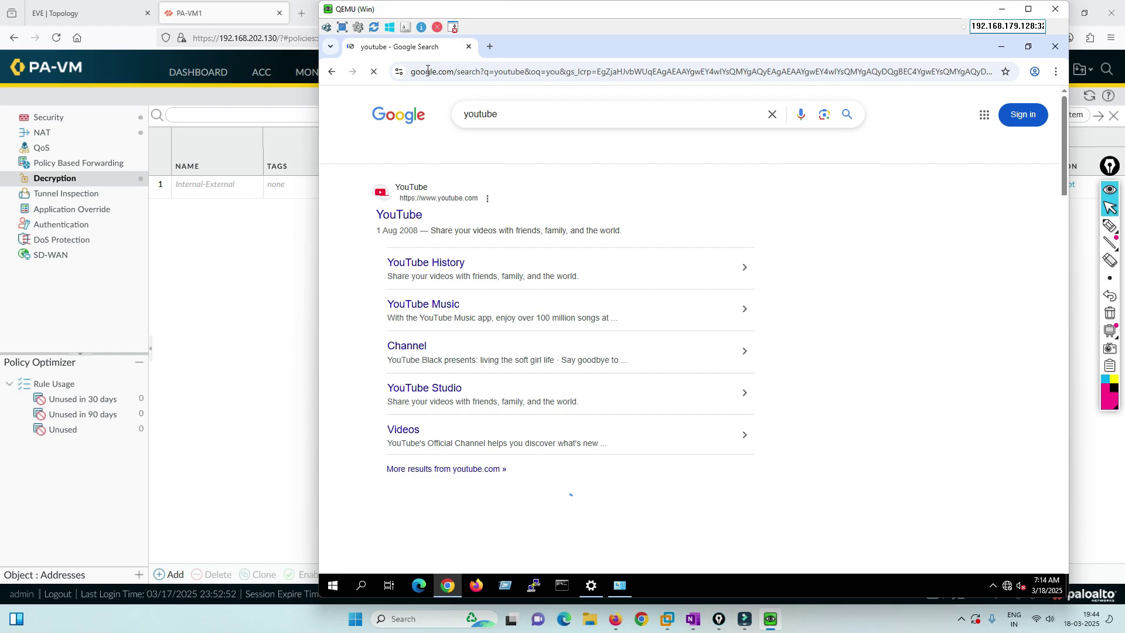
{"action": "left_click", "coordinate": [397, 214]}
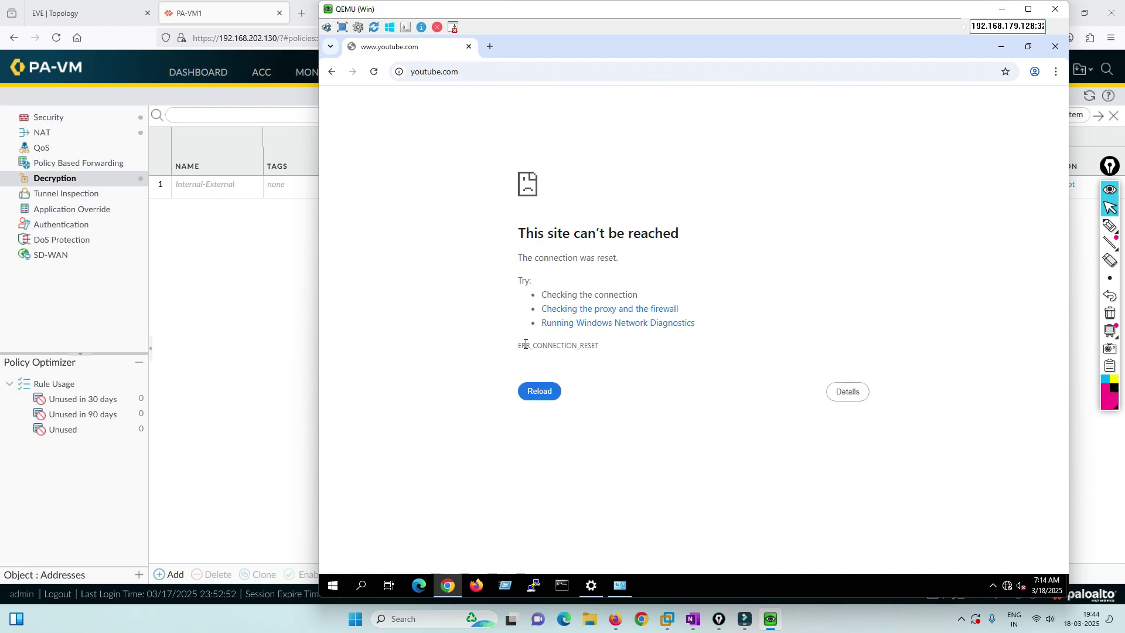
{"action": "left_click_drag", "start_coordinate": [512, 347], "coordinate": [619, 352]}
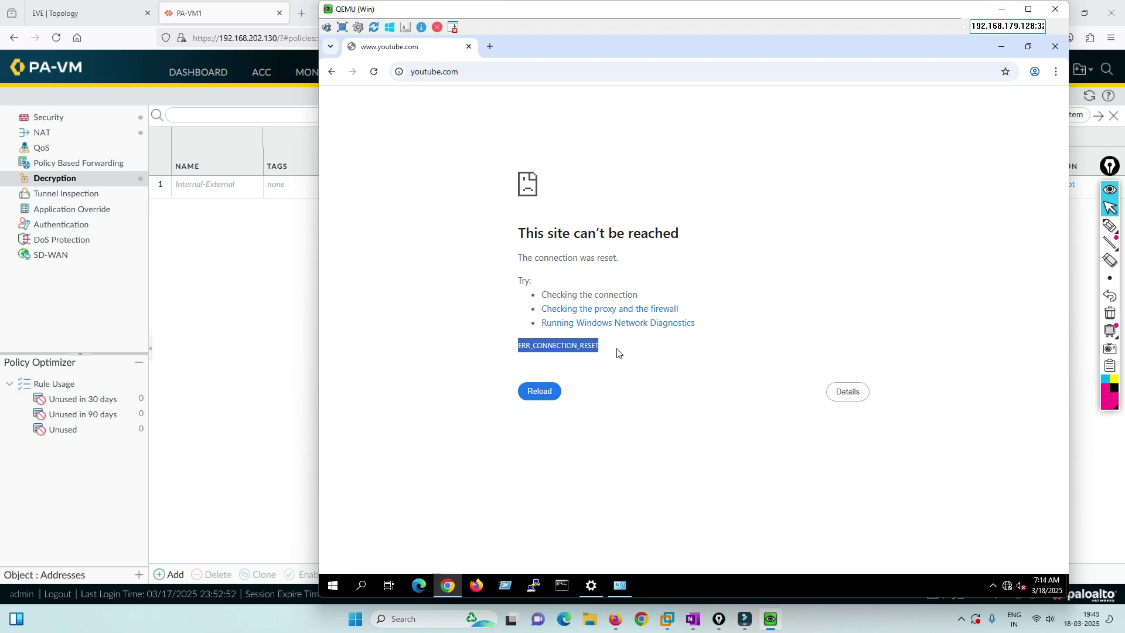
- Re-enable the Internal-External decryption rule on the firewall, commit all changes, and place the Windows VM beside the commit status
{"action": "left_click", "coordinate": [321, 367]}
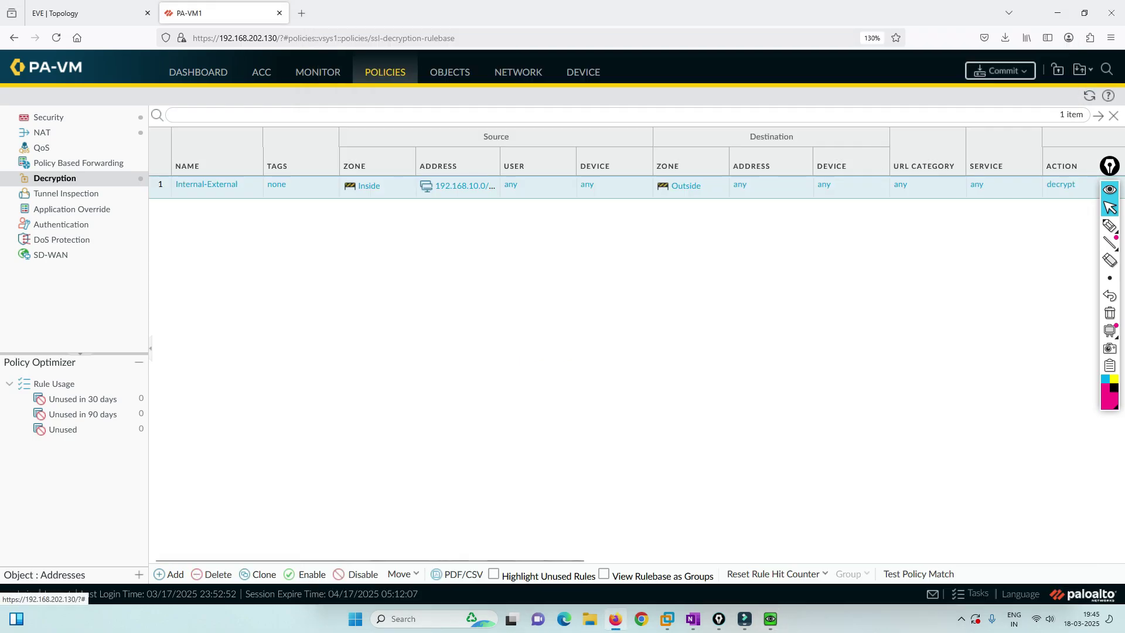
{"action": "left_click", "coordinate": [1000, 70]}
{"action": "left_click", "coordinate": [697, 495]}
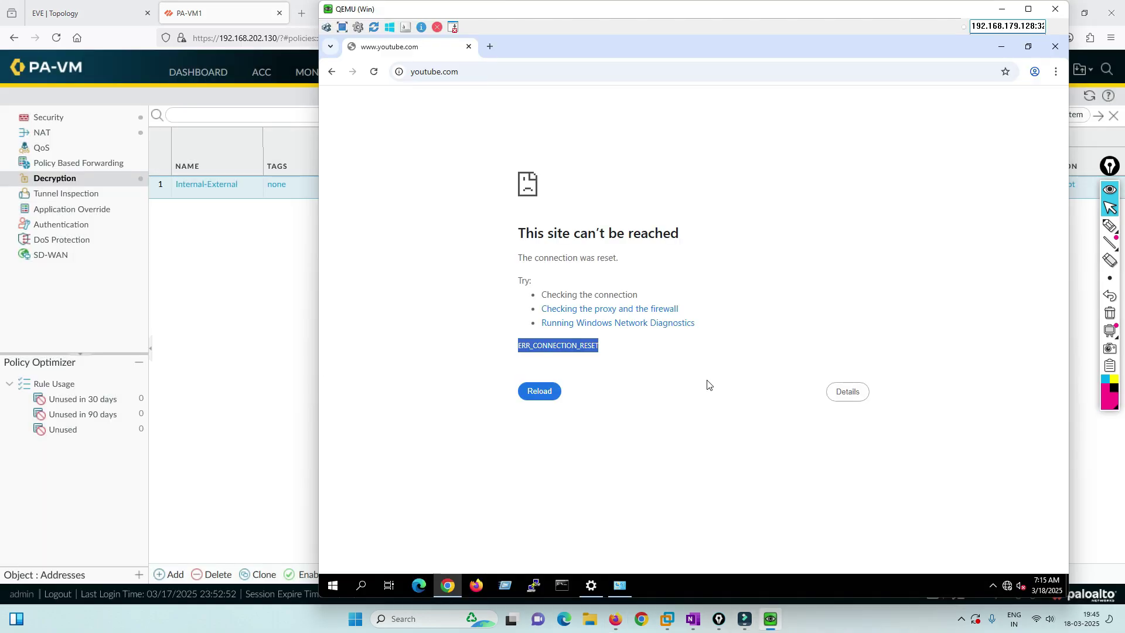
{"action": "left_click", "coordinate": [770, 619]}
{"action": "left_click_drag", "start_coordinate": [532, 37], "coordinate": [695, 37]}
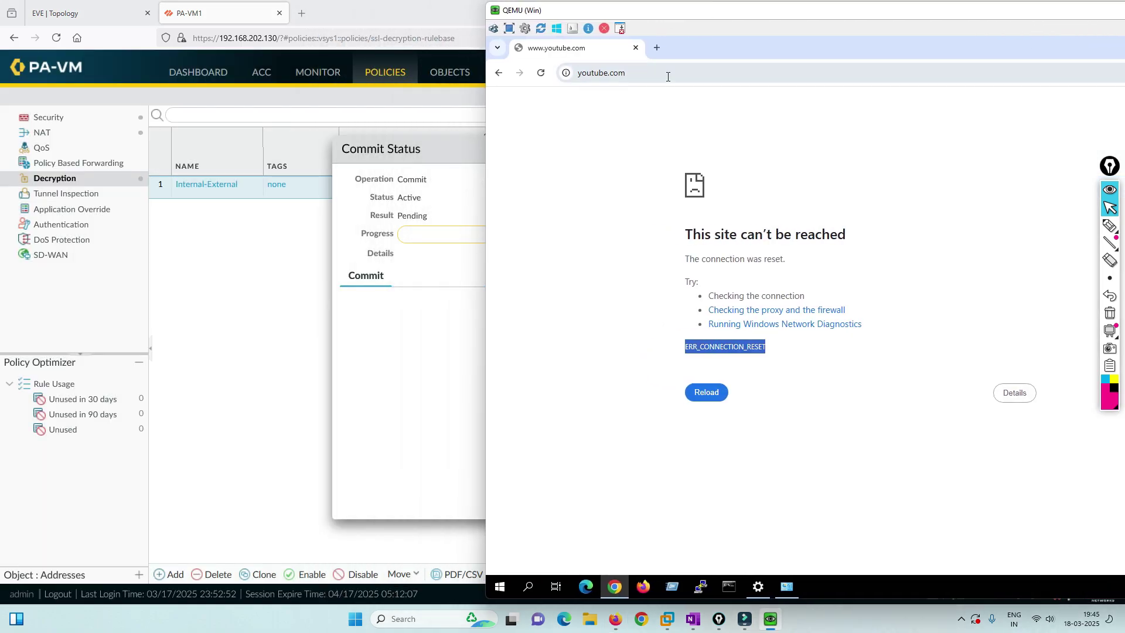
{"action": "left_click_drag", "start_coordinate": [482, 137], "coordinate": [301, 138]}
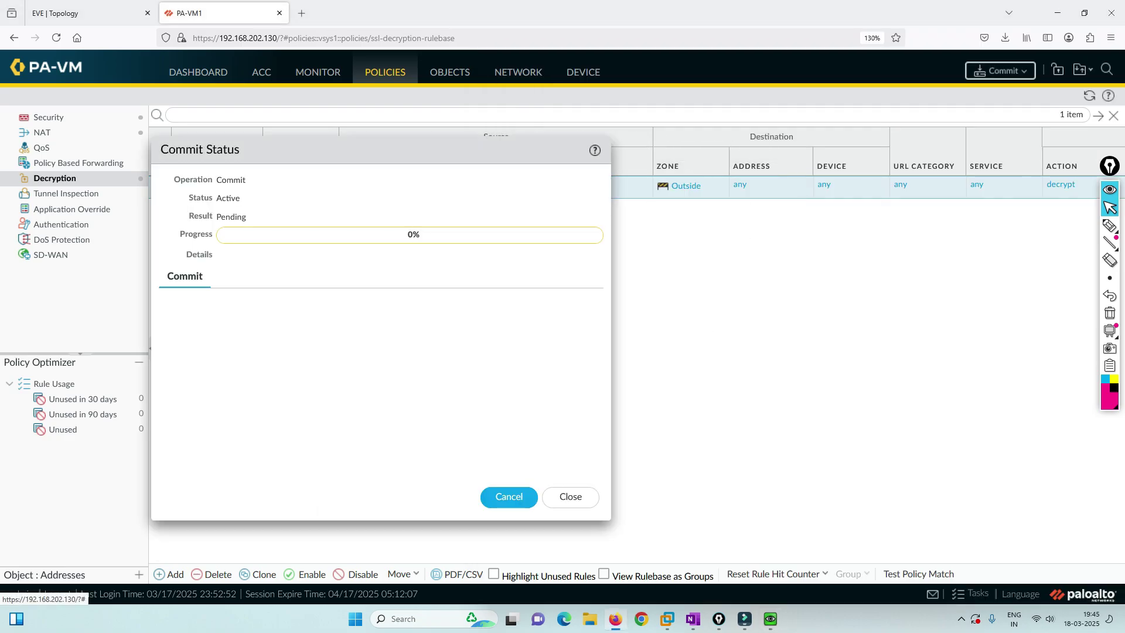
{"action": "left_click", "coordinate": [771, 619]}
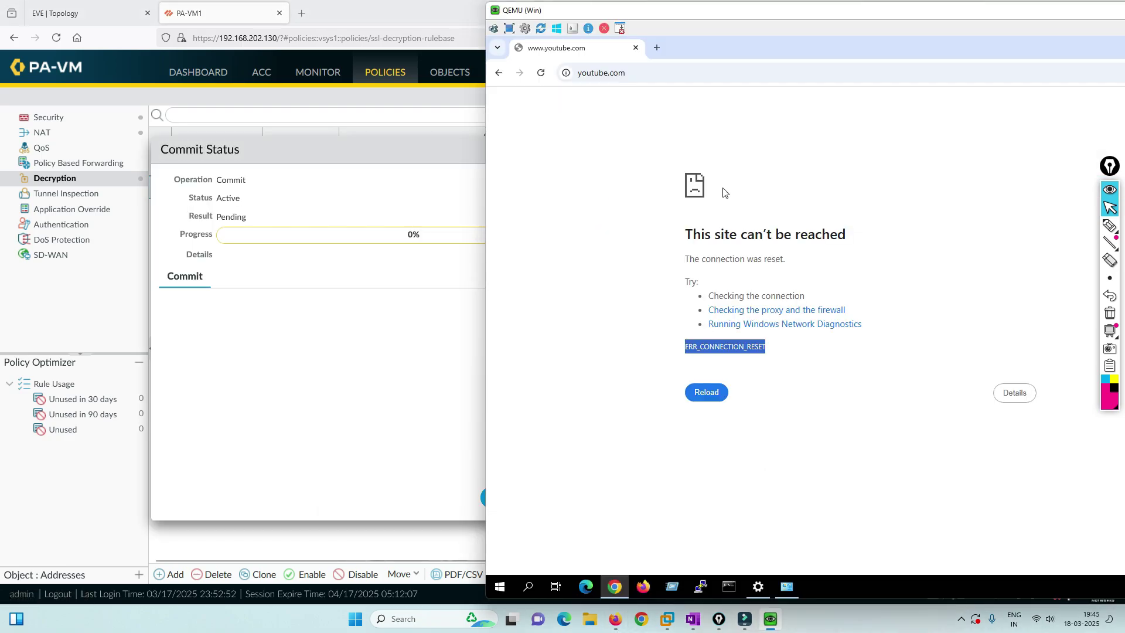
{"action": "left_click_drag", "start_coordinate": [677, 36], "coordinate": [611, 39]}
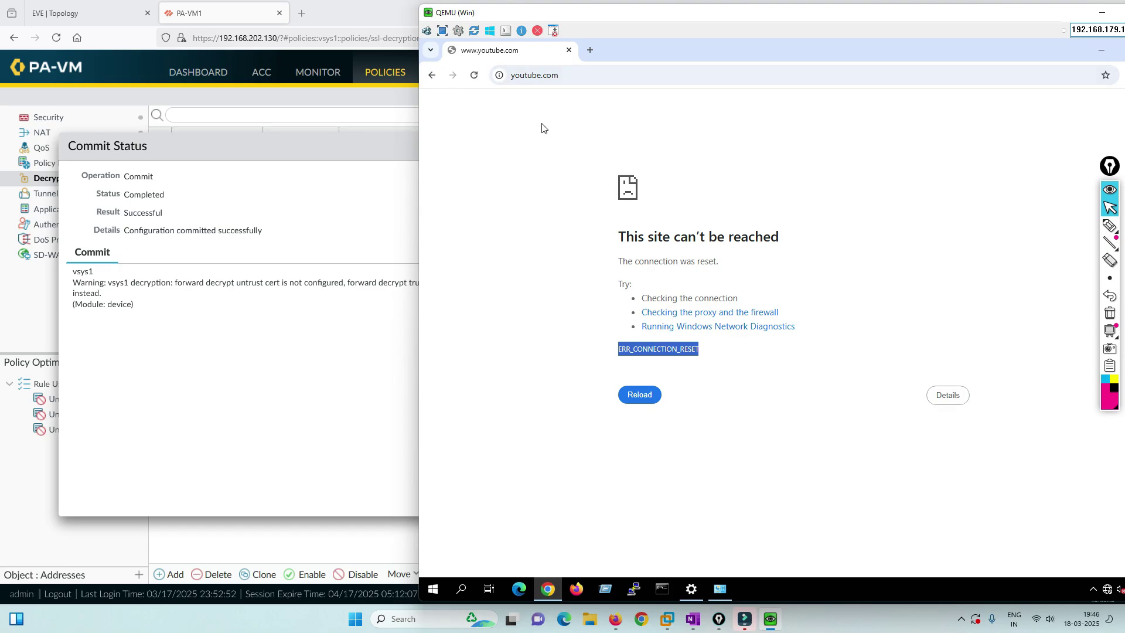
- Load youtube.com again in the Windows VM to test access with decryption, then minimize the VM and close the commit status
{"action": "left_click", "coordinate": [574, 76]}
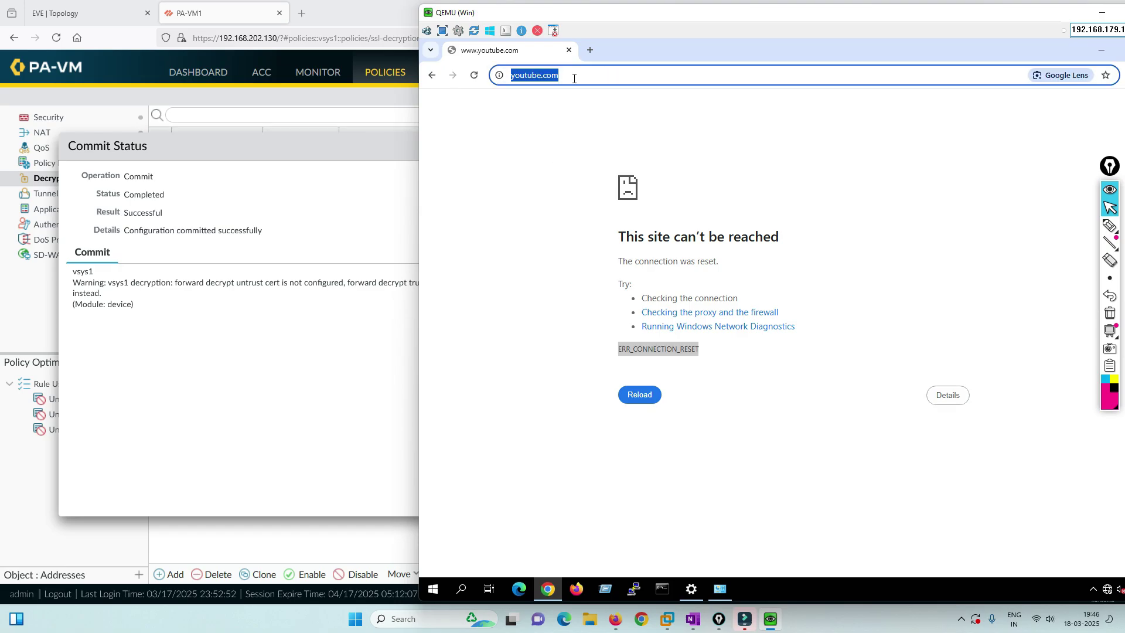
{"action": "key", "text": "Return"}
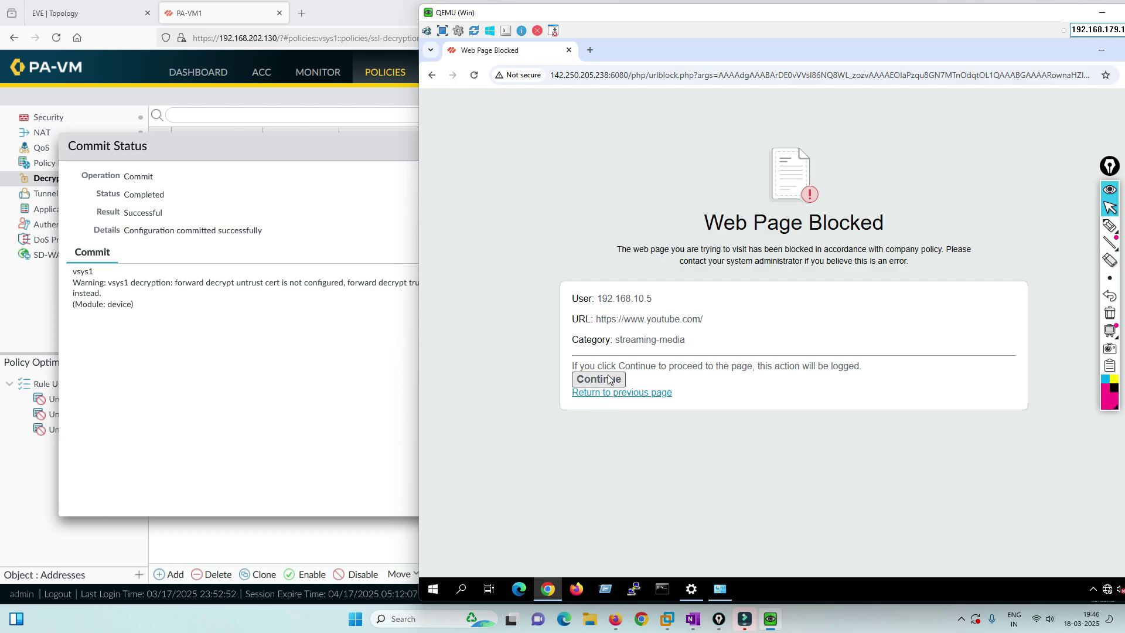
{"action": "left_click_drag", "start_coordinate": [1033, 38], "coordinate": [903, 64]}
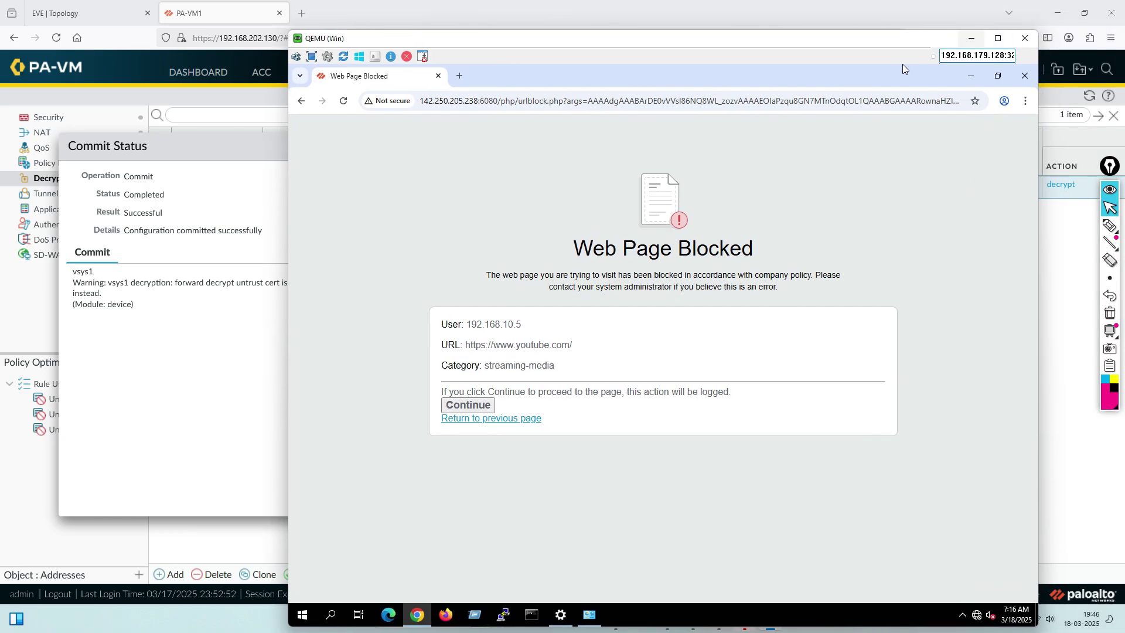
{"action": "left_click", "coordinate": [971, 37]}
{"action": "left_click", "coordinate": [478, 493]}
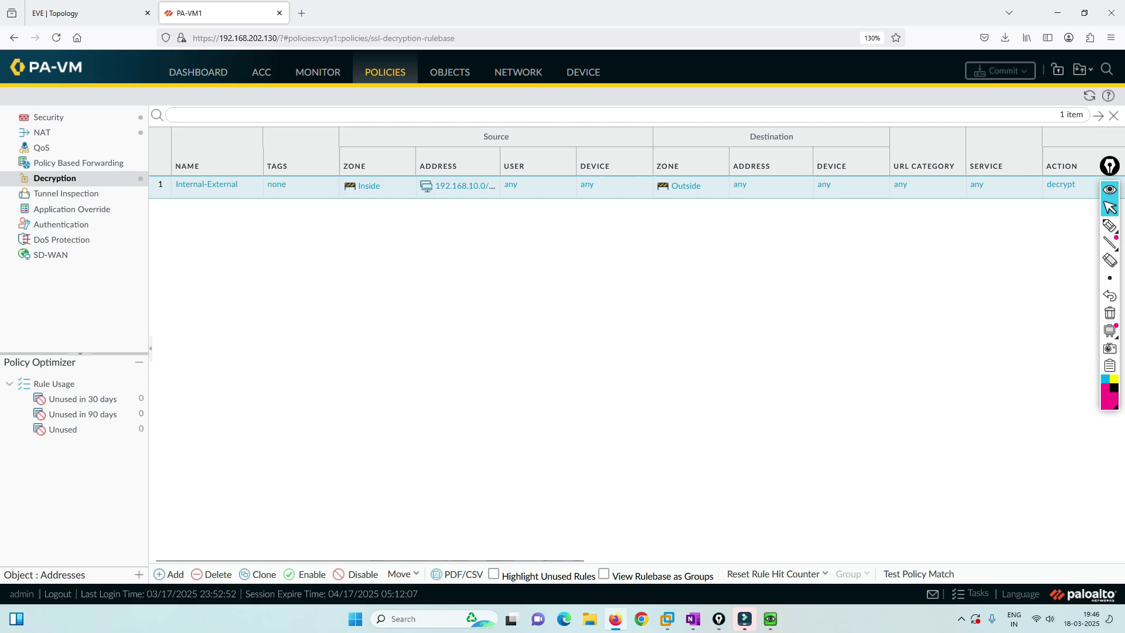
- Open the details of a streaming-media entry in the URL Filtering logs and examine its action and category
{"action": "left_click", "coordinate": [317, 72]}
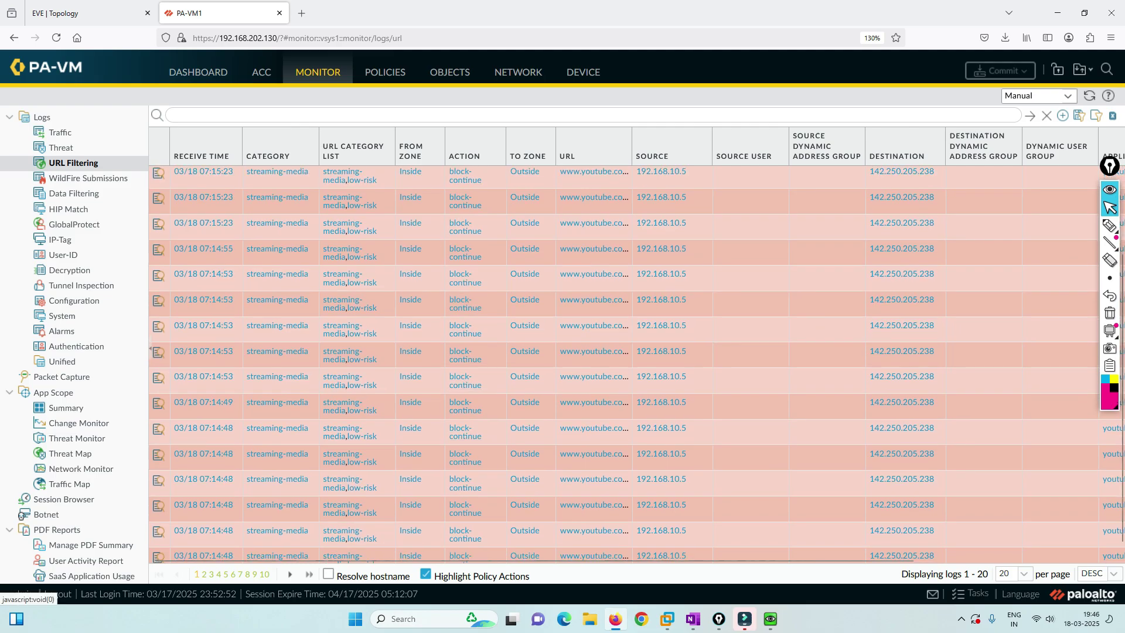
{"action": "scroll", "coordinate": [465, 435], "scroll_direction": "down", "scroll_amount": 3}
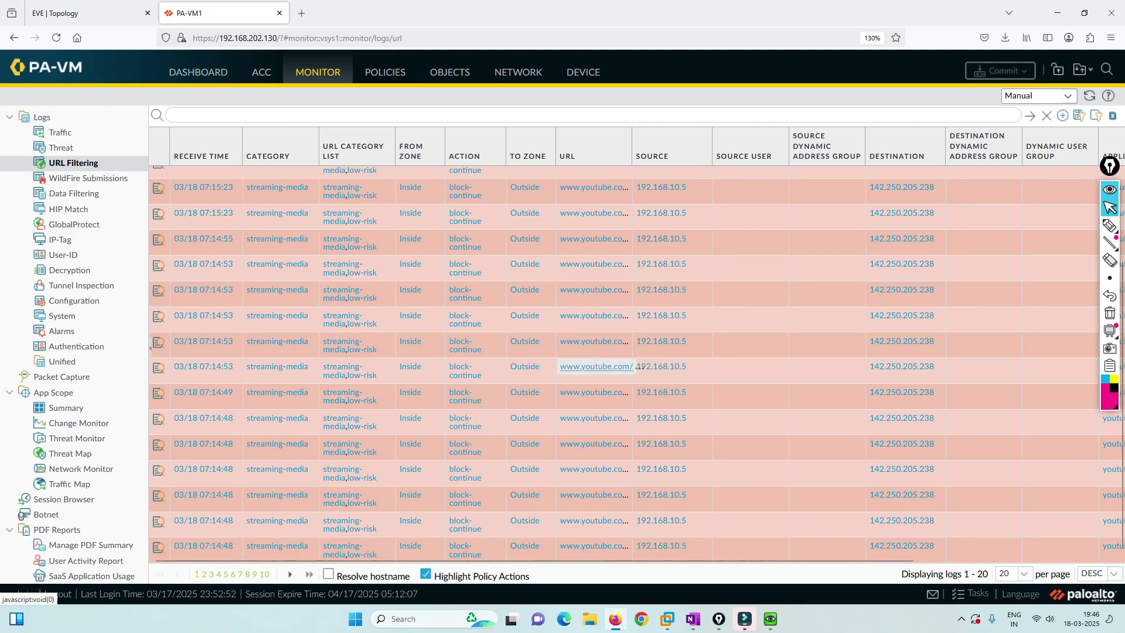
{"action": "left_click", "coordinate": [158, 188]}
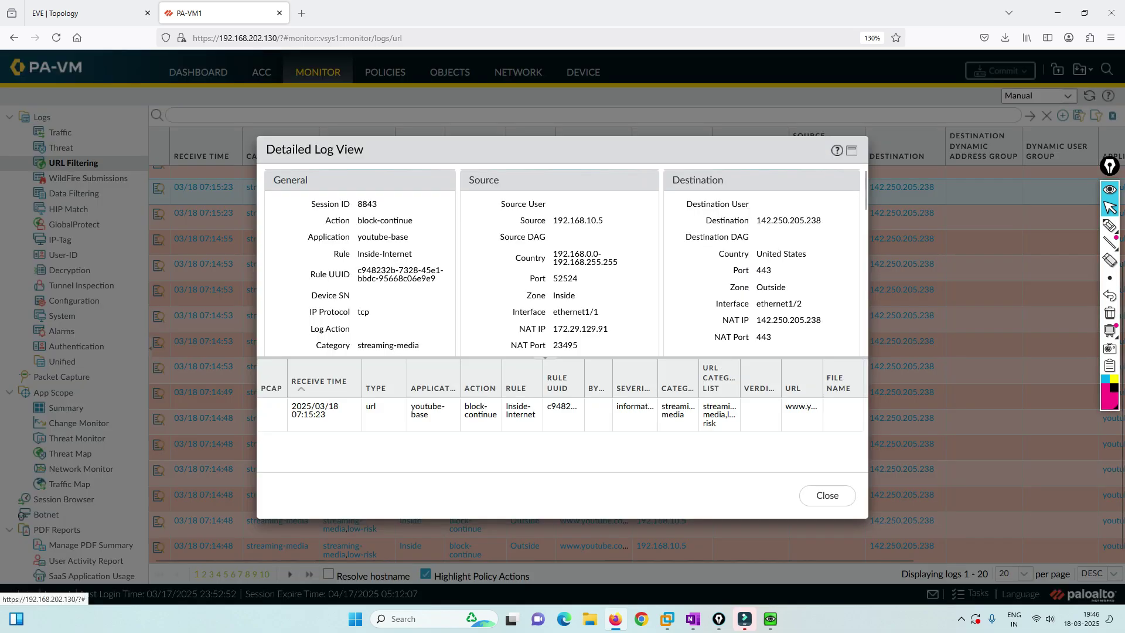
{"action": "left_click_drag", "start_coordinate": [358, 220], "coordinate": [414, 221]}
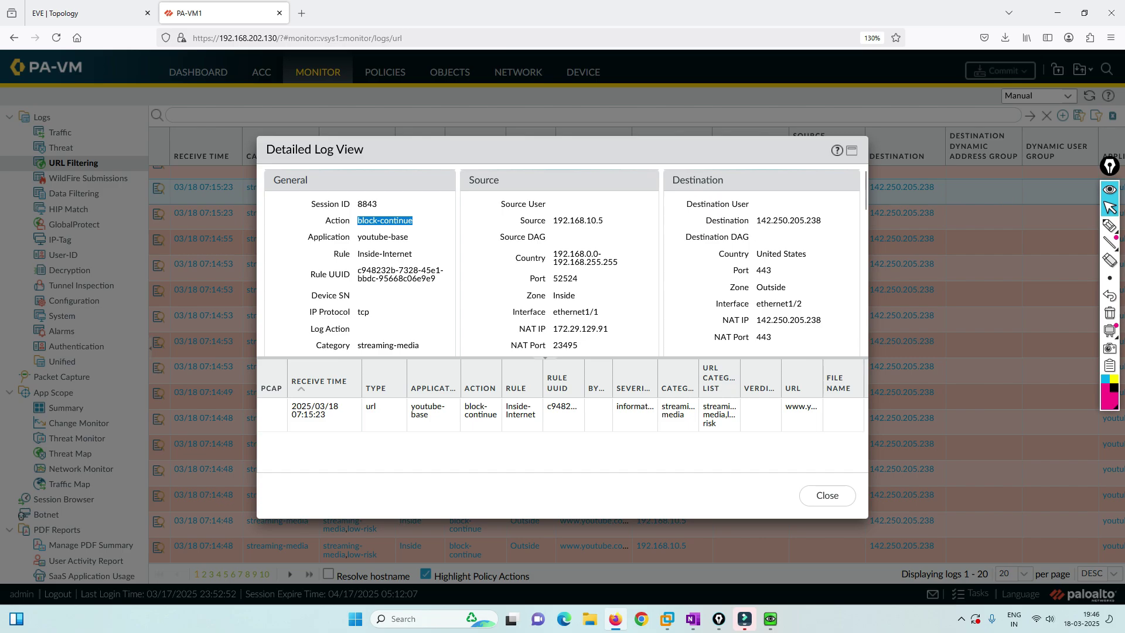
{"action": "left_click_drag", "start_coordinate": [358, 345], "coordinate": [419, 345]}
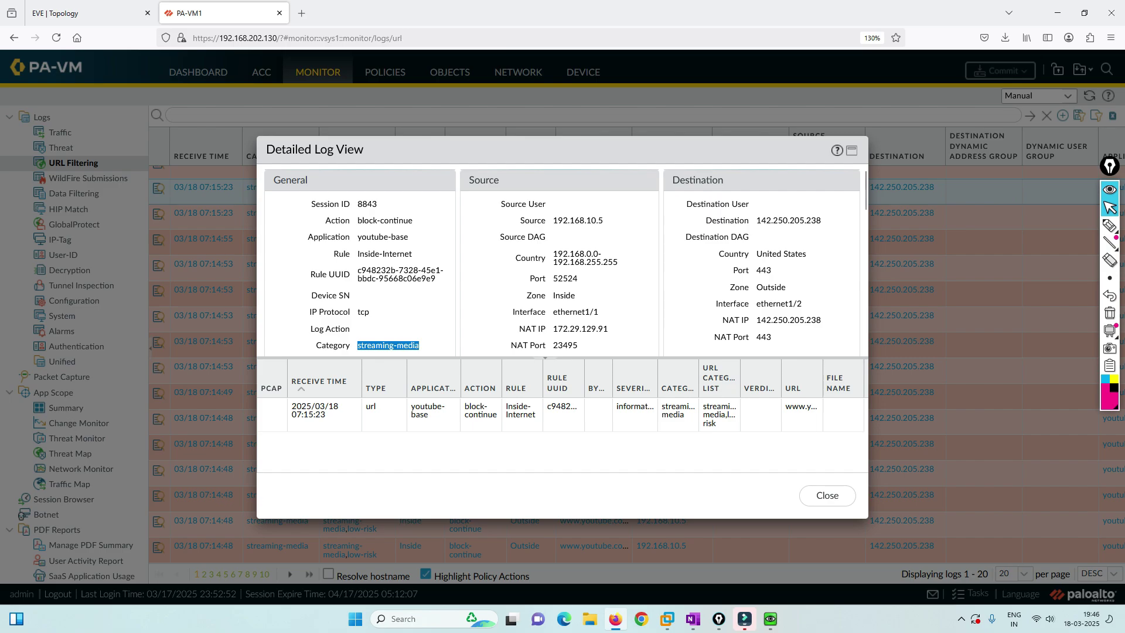
- Examine the matched rule and the flags in the streaming-media entry's detailed log view, and close the details
{"action": "left_click_drag", "start_coordinate": [358, 254], "coordinate": [413, 254]}
{"action": "scroll", "coordinate": [413, 253], "scroll_direction": "down", "scroll_amount": 10}
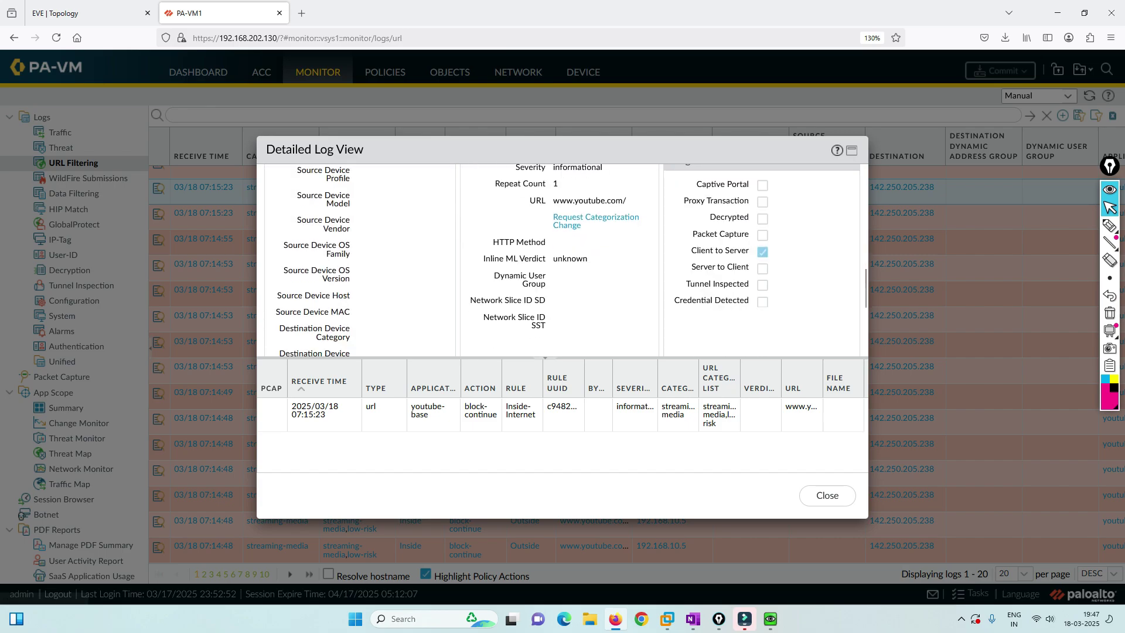
{"action": "left_click", "coordinate": [828, 495]}
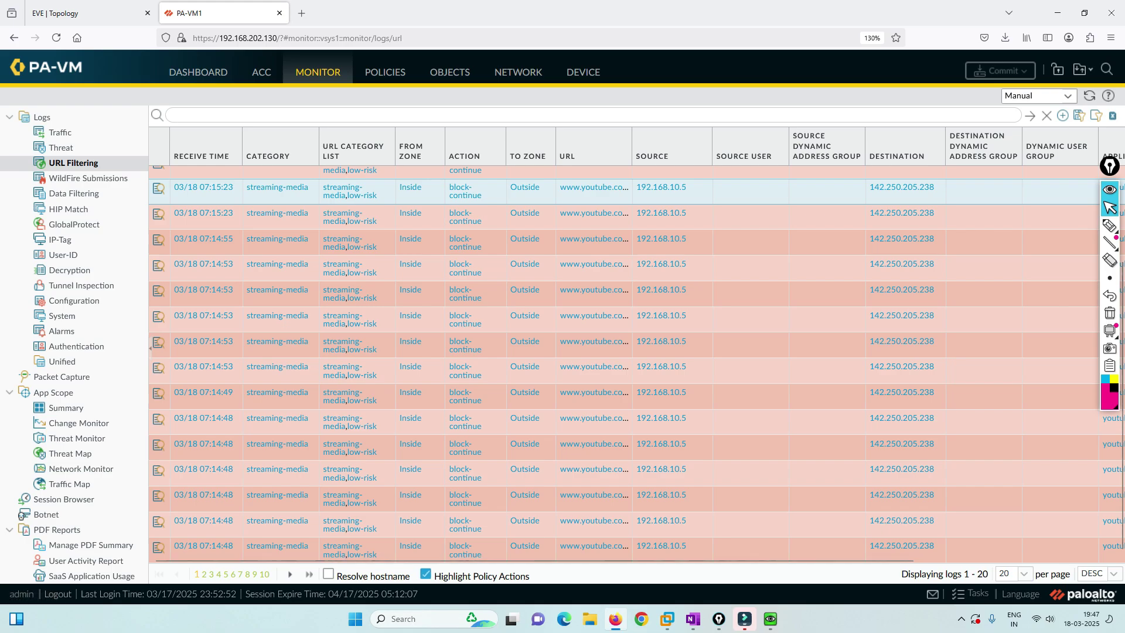
- Compare the URL Filtering log with Highlight Policy Actions off and on again, and review the block-continue entries
{"action": "left_click", "coordinate": [426, 574]}
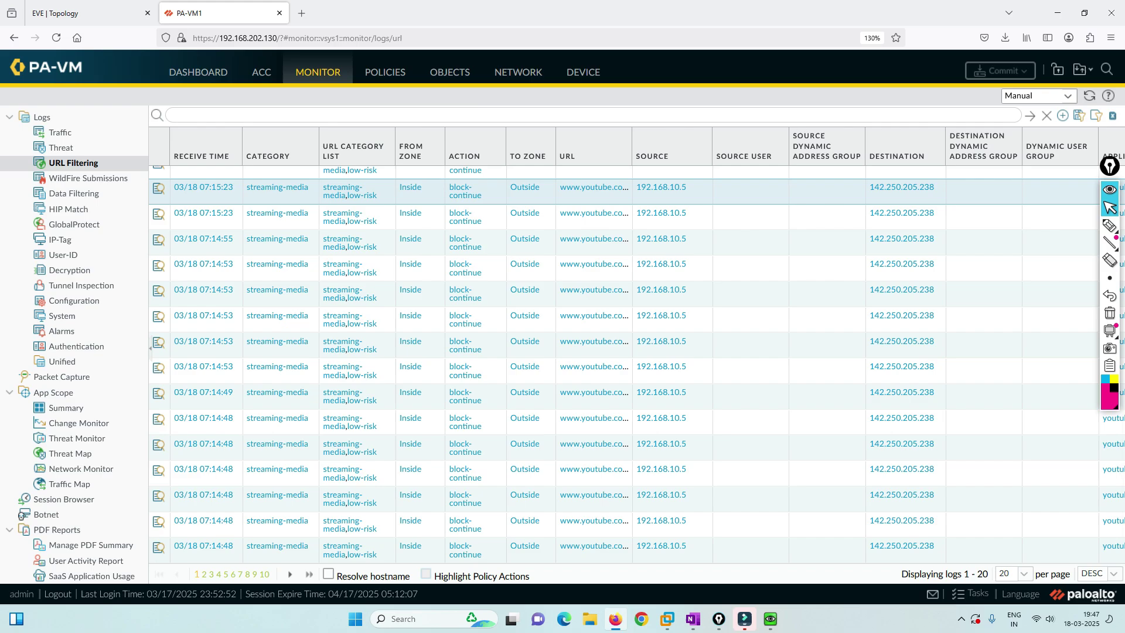
{"action": "left_click", "coordinate": [426, 575]}
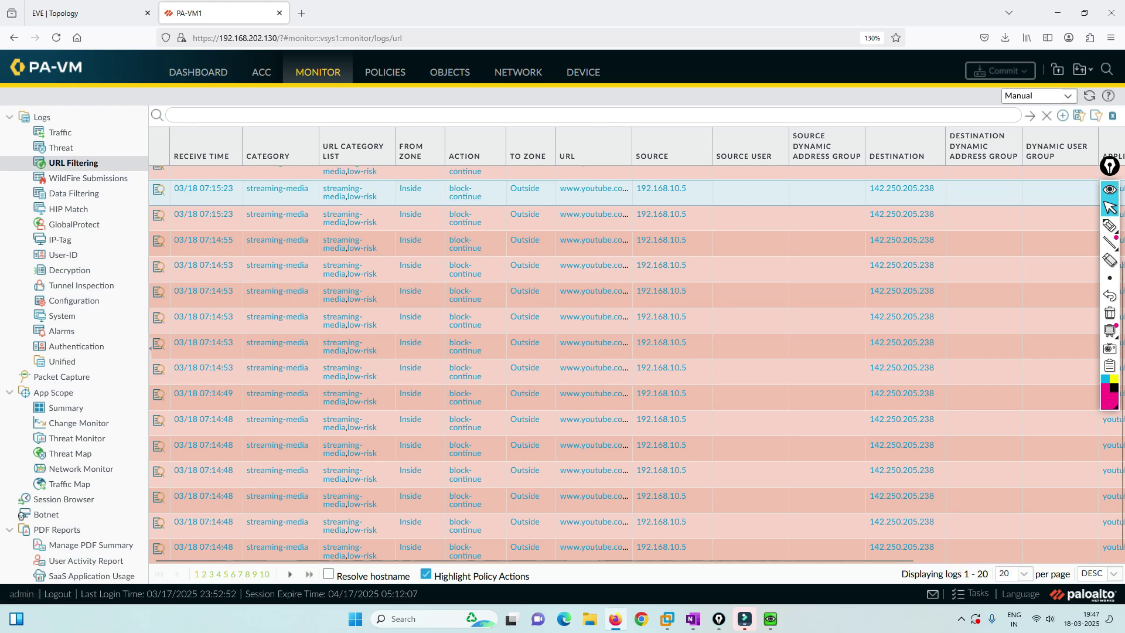
{"action": "scroll", "coordinate": [636, 364], "scroll_direction": "up", "scroll_amount": 3}
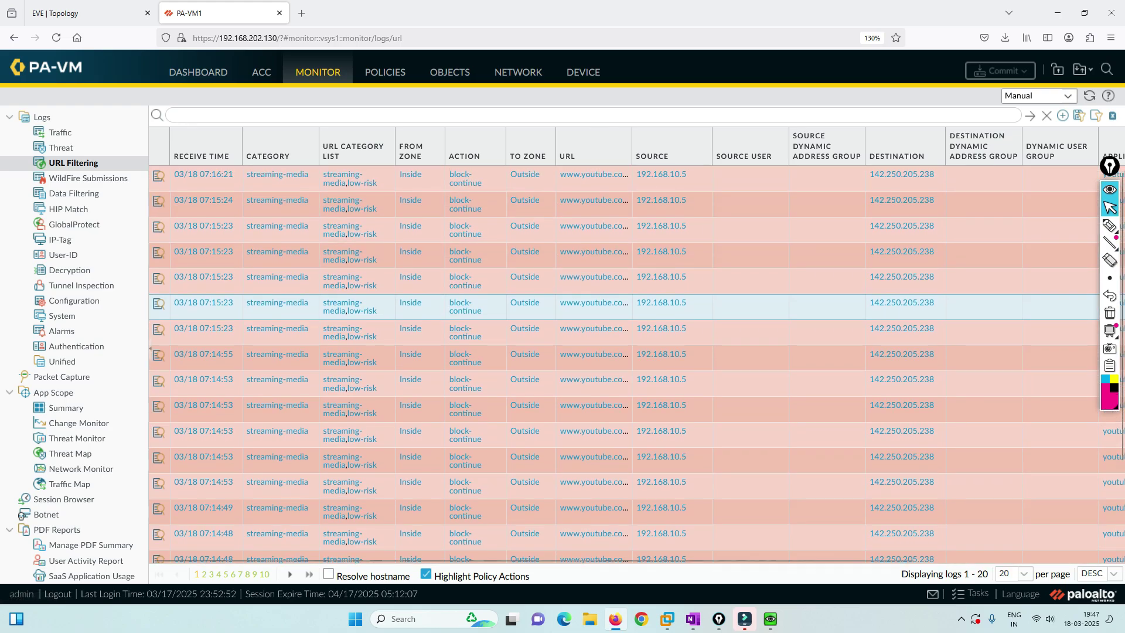
{"action": "scroll", "coordinate": [637, 365], "scroll_direction": "down", "scroll_amount": 2}
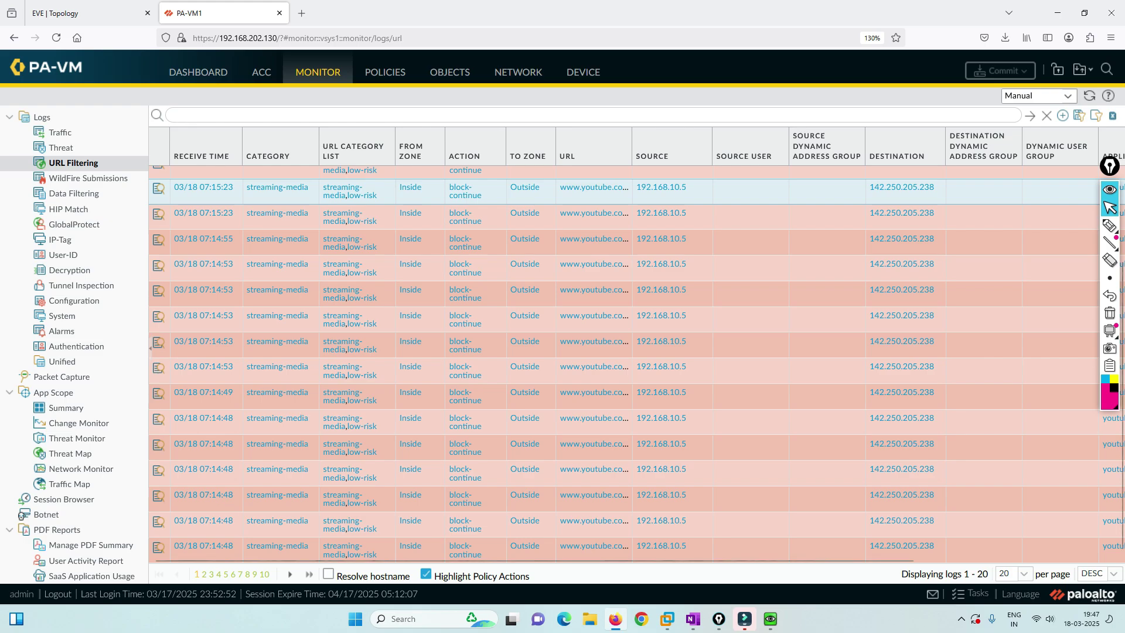
- On the EVE topology page, draw a pink downward arrow below the PaloAlto1 firewall leading to a circled handwritten "end"
{"action": "left_click", "coordinate": [88, 12]}
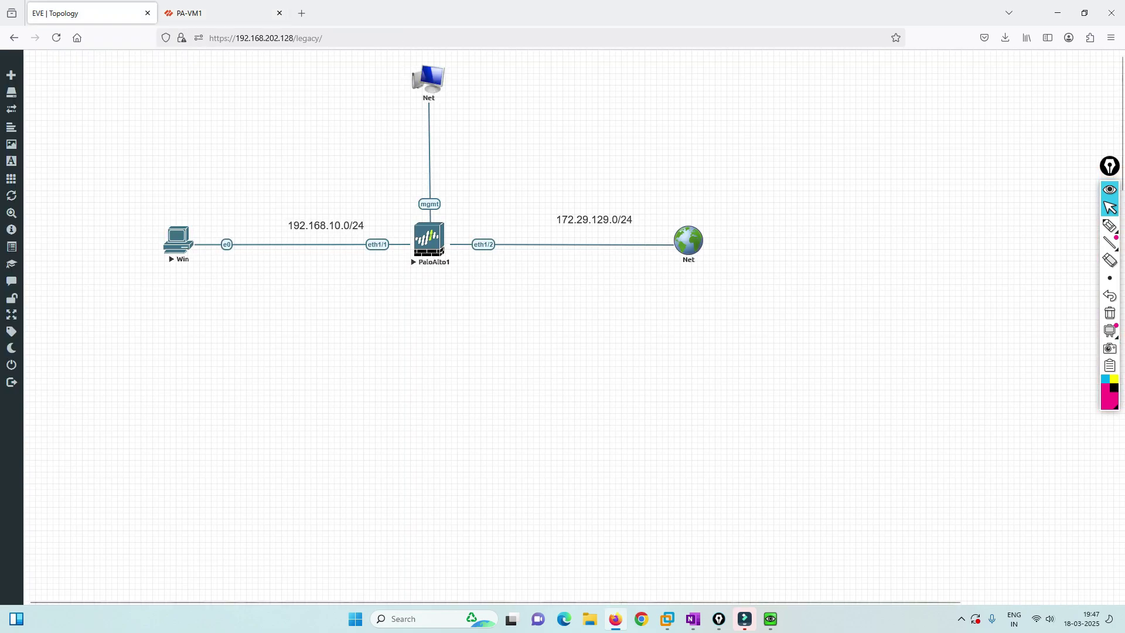
{"action": "left_click", "coordinate": [1110, 226]}
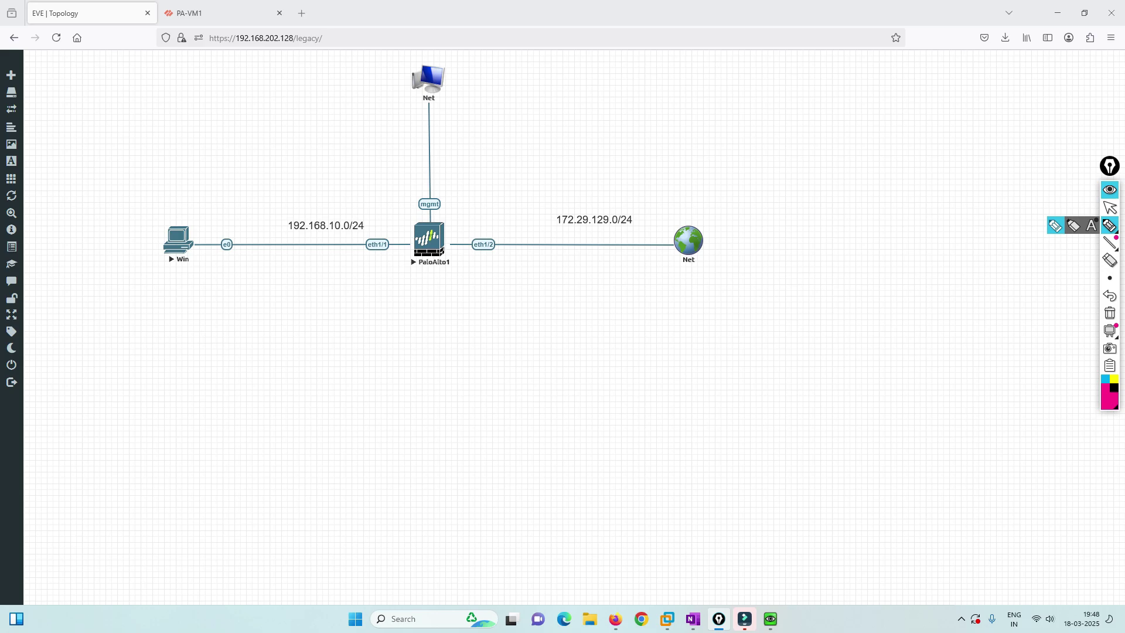
{"action": "mouse_move", "coordinate": [476, 292]}
{"action": "left_mouse_down"}
{"action": "mouse_move", "coordinate": [484, 339]}
{"action": "mouse_move", "coordinate": [496, 326]}
{"action": "left_mouse_up"}
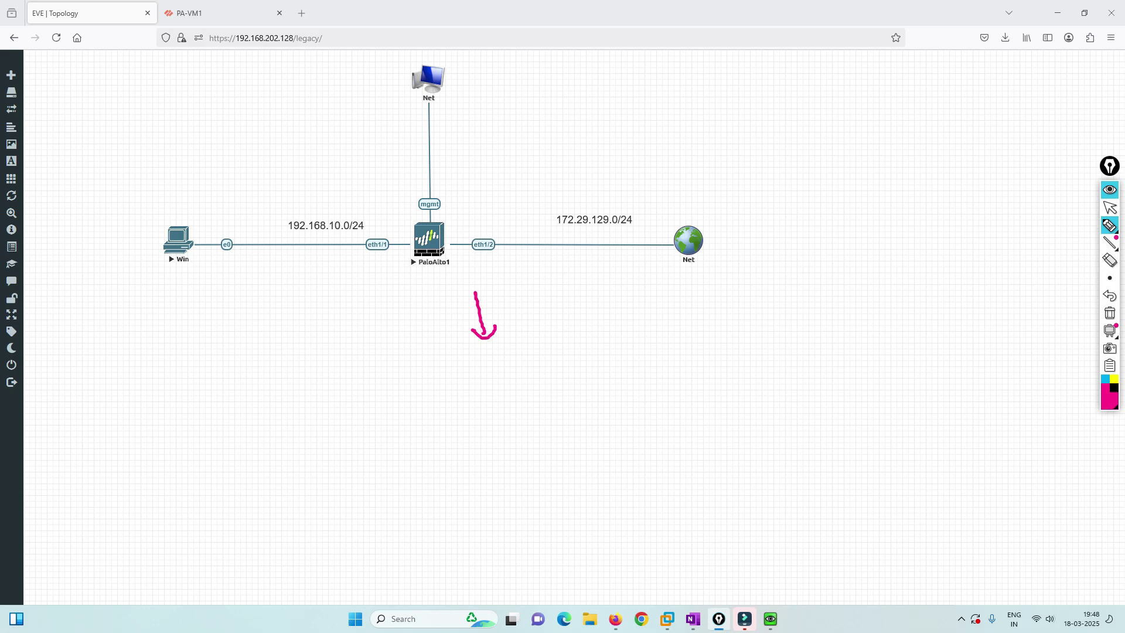
{"action": "mouse_move", "coordinate": [483, 373]}
{"action": "left_mouse_down"}
{"action": "mouse_move", "coordinate": [523, 365]}
{"action": "mouse_move", "coordinate": [487, 394]}
{"action": "mouse_move", "coordinate": [531, 337]}
{"action": "left_mouse_up"}
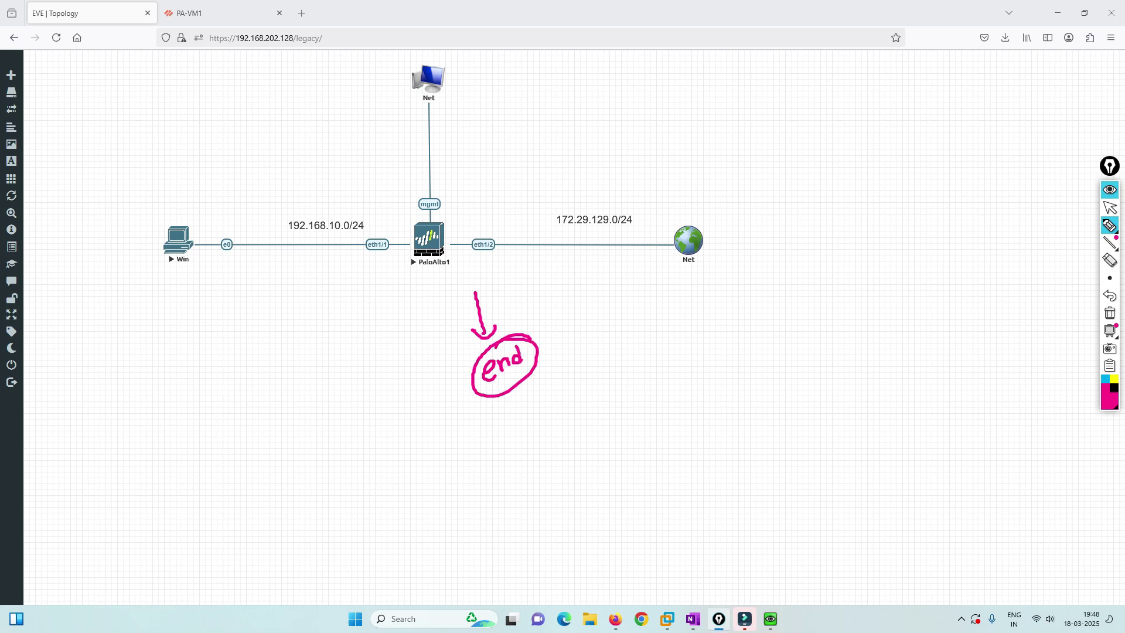